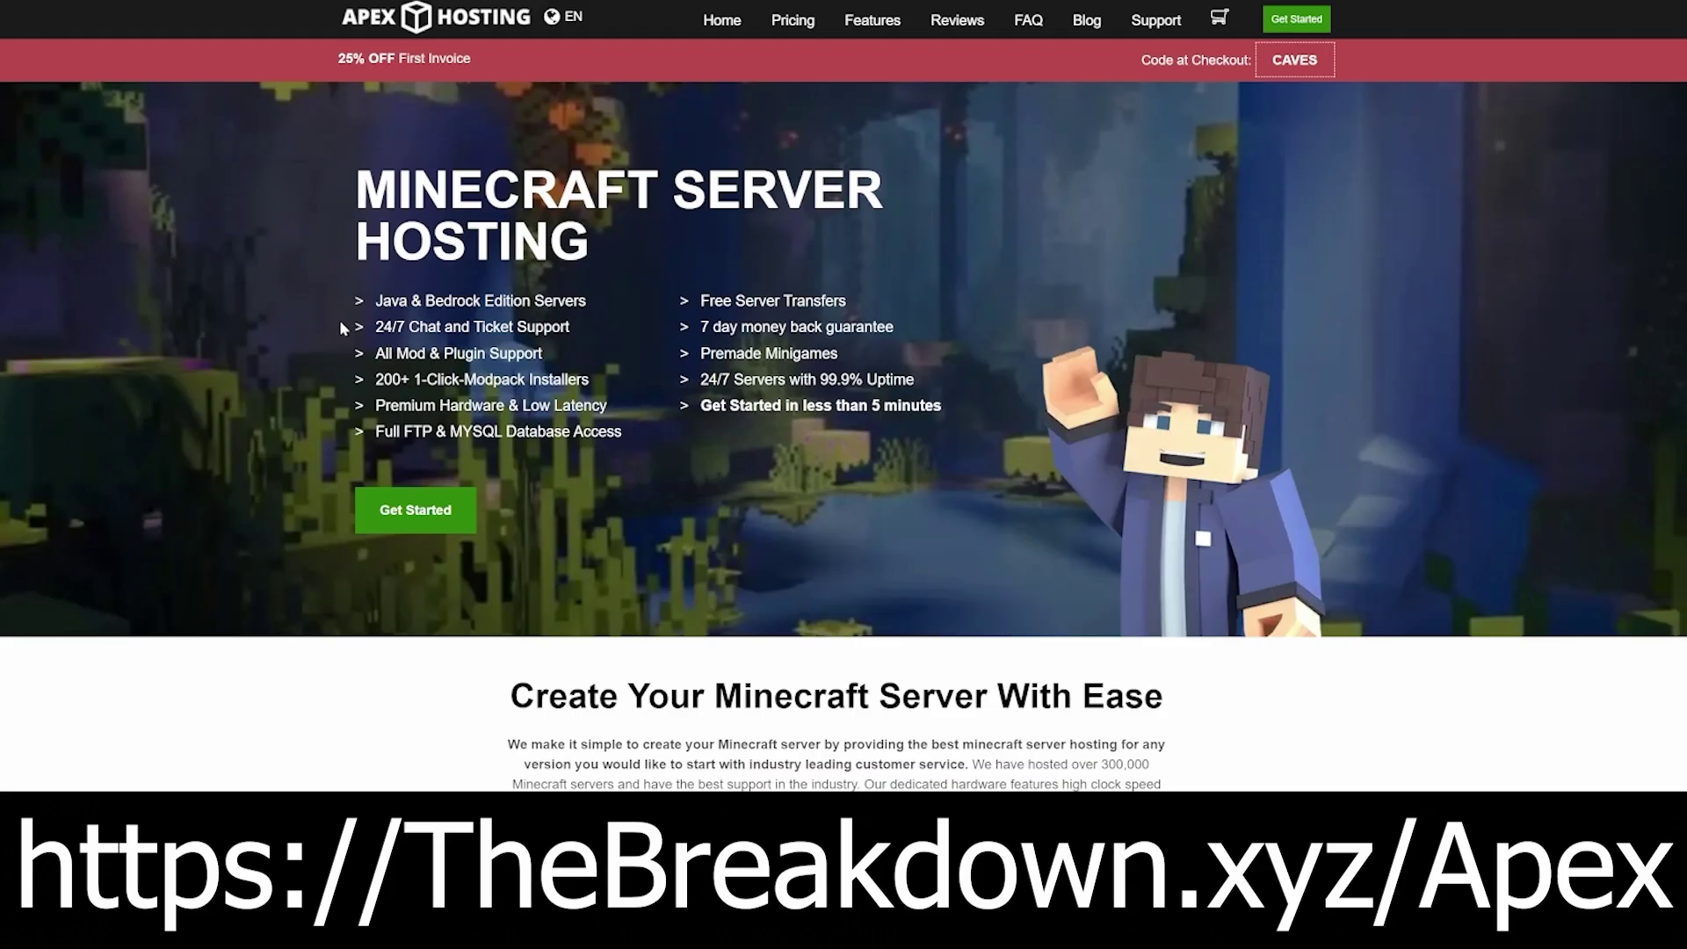
- Highlight the 24/7 support, under-5-minute setup and DDoS Protection lines on the Apex Hosting promo, then deselect
left_click_drag(376, 334, 606, 405)
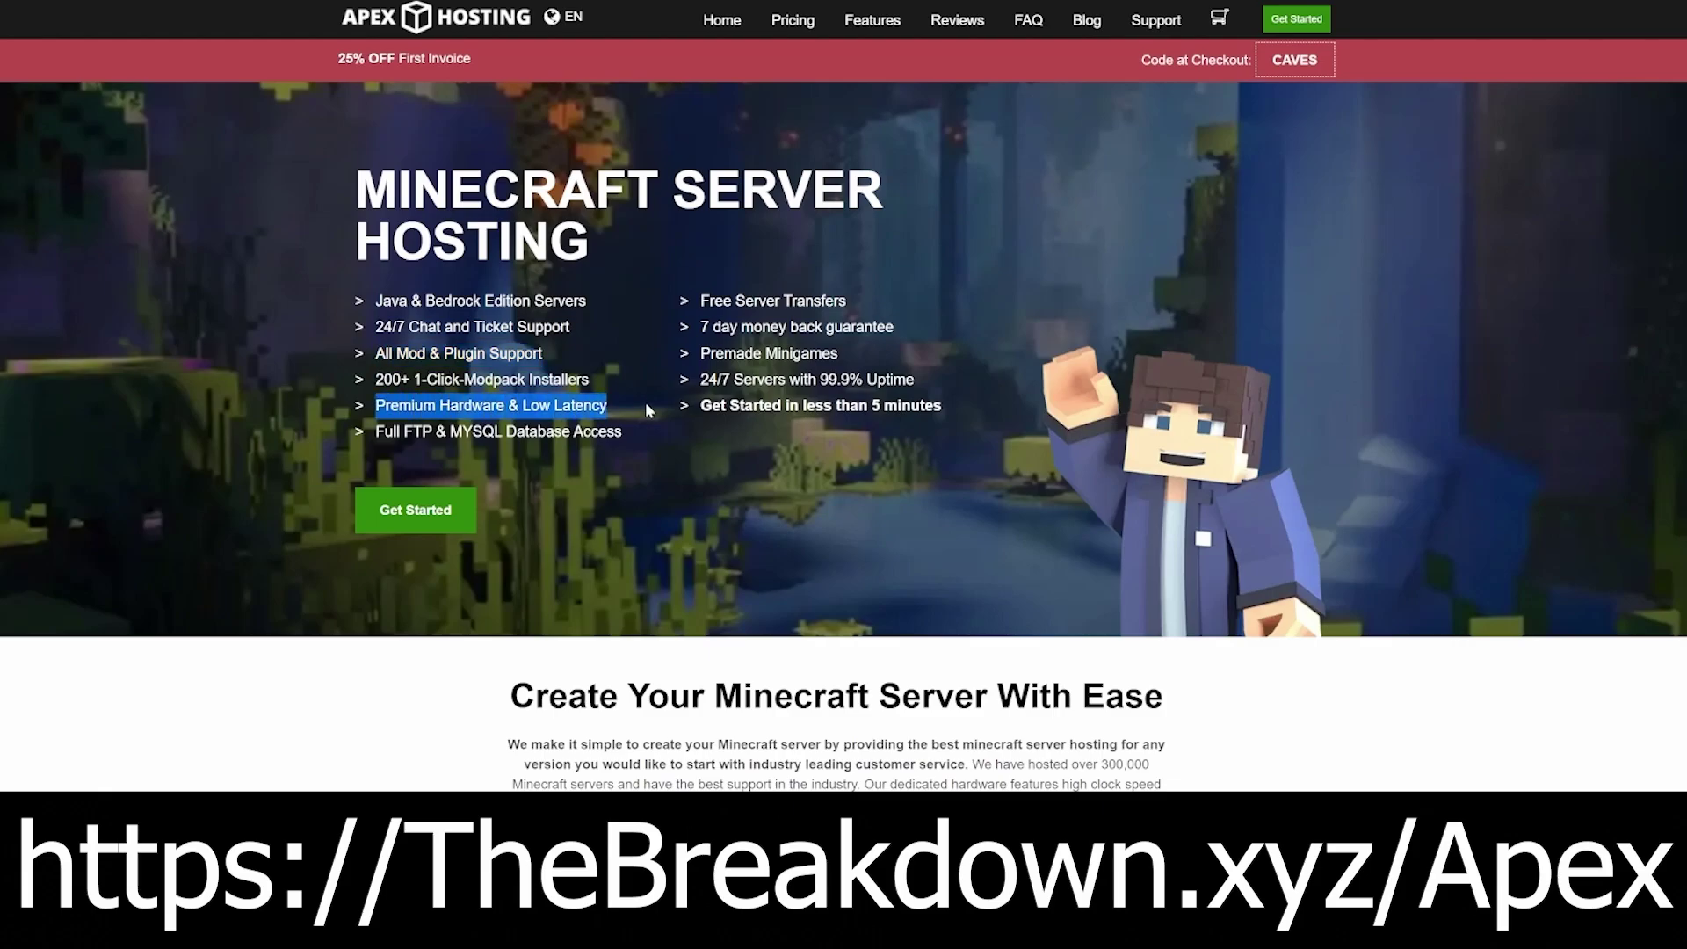
left_click_drag(701, 405, 872, 405)
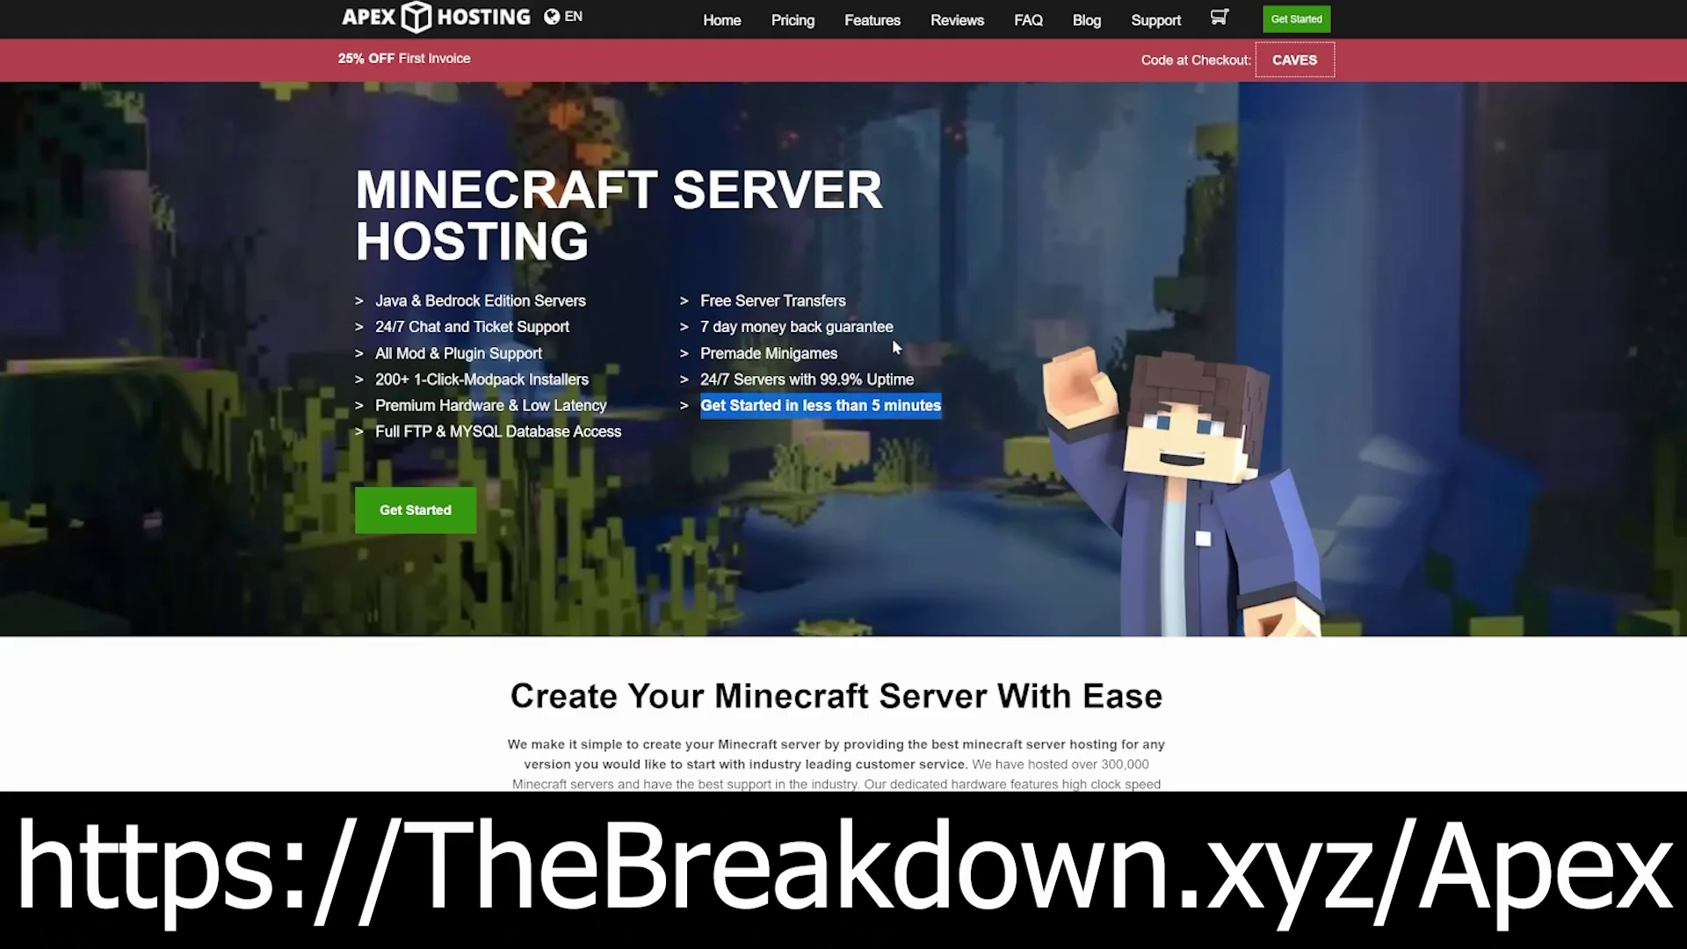
scroll(835, 501, "down", 5)
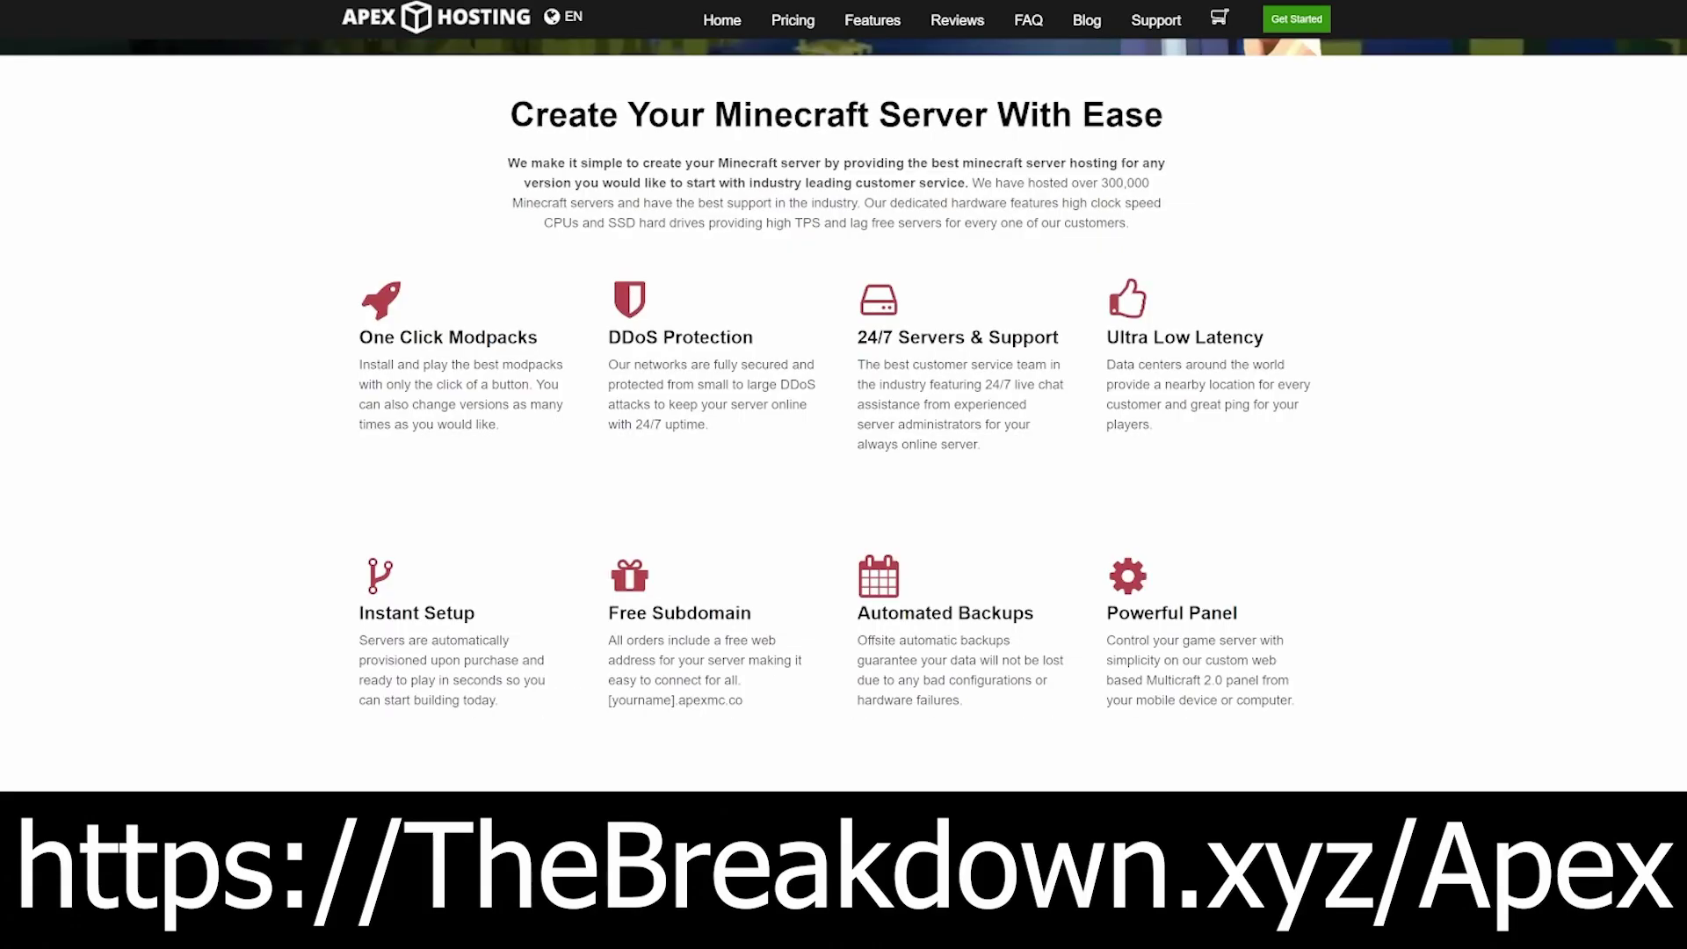
left_click_drag(608, 384, 646, 405)
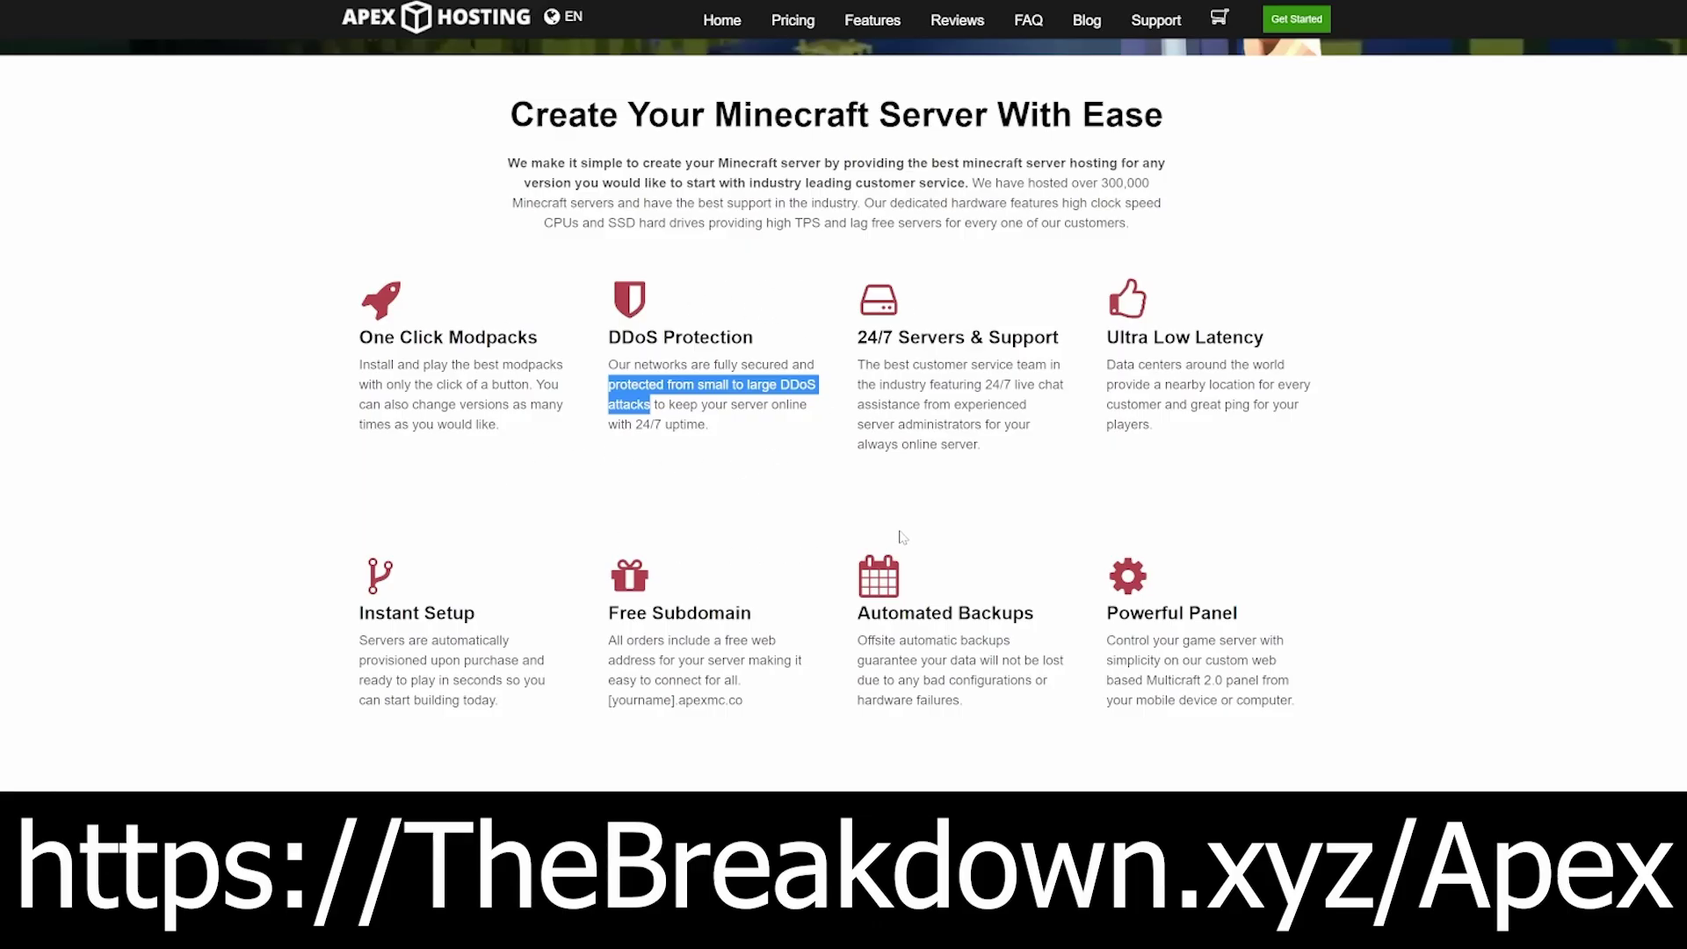
left_click(1015, 495)
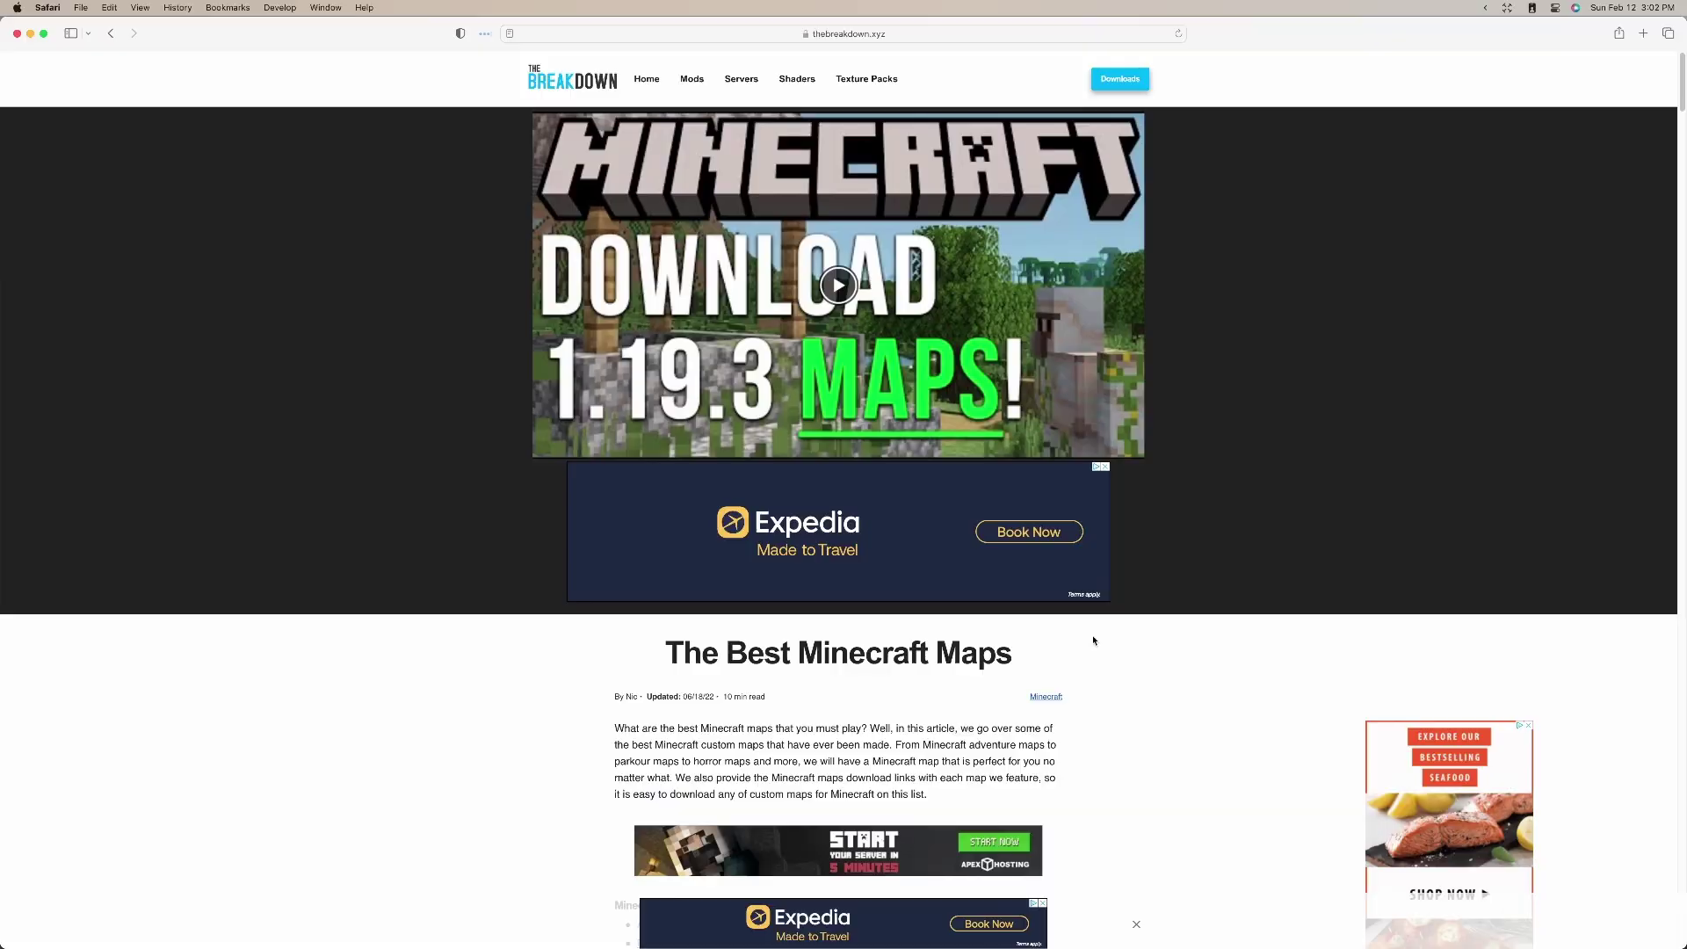
- Open the Radiant City download page in a new tab and scroll down to the puzzle maps section
scroll(1094, 640, "down", 10)
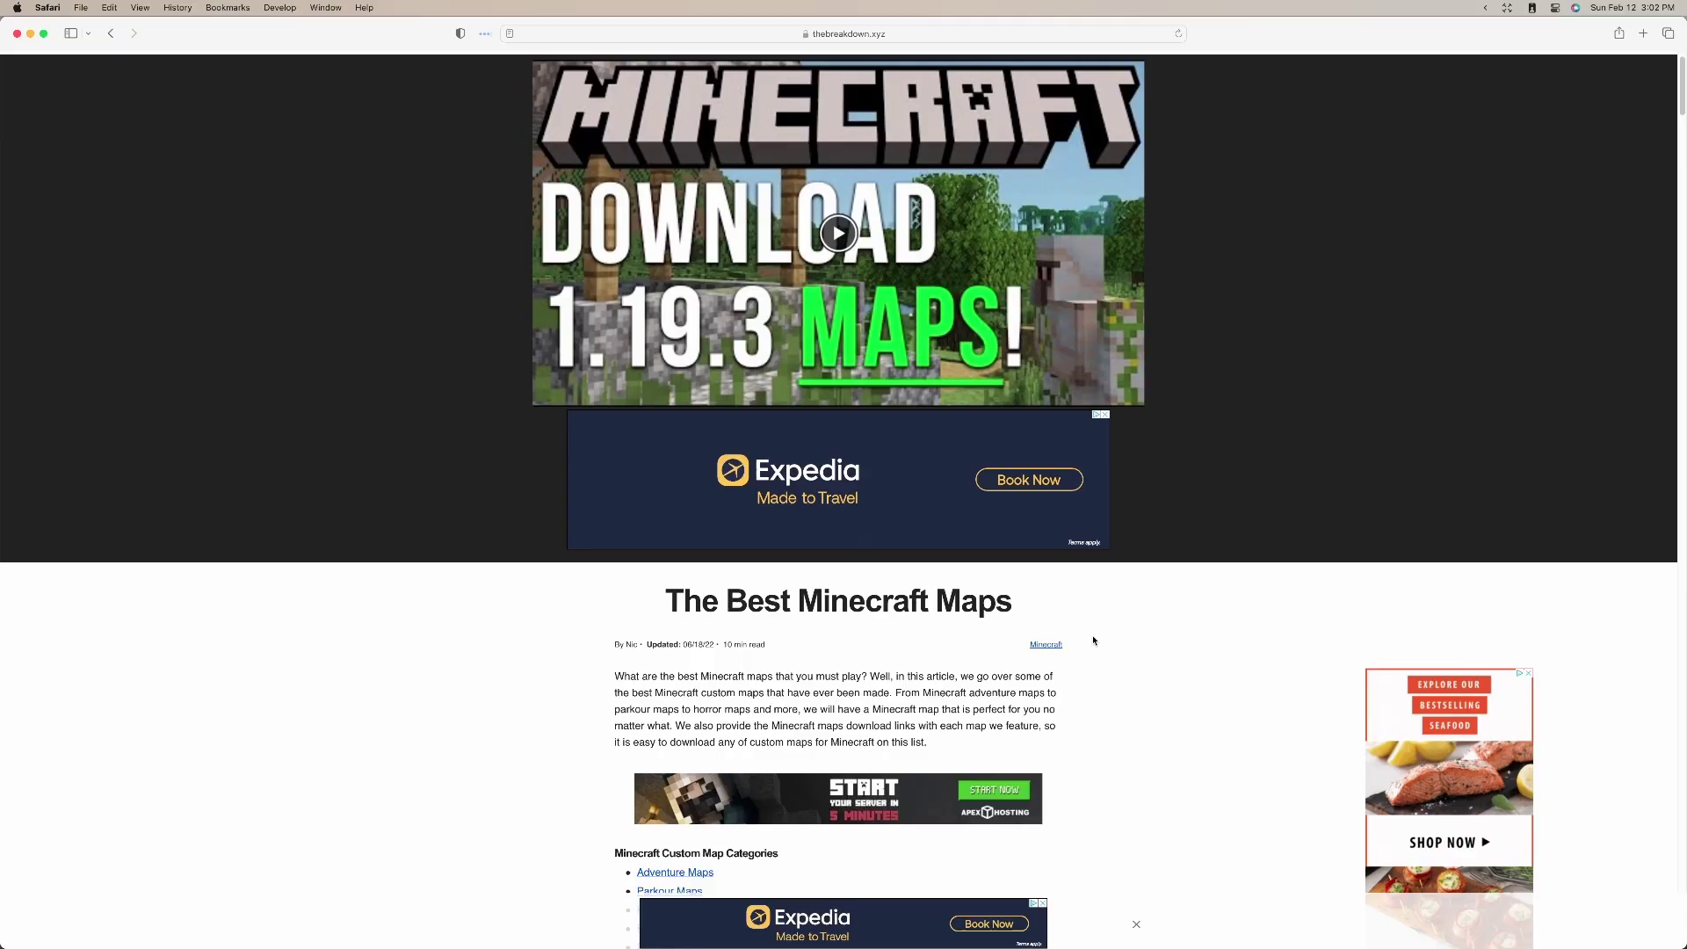
scroll(1094, 641, "down", 4)
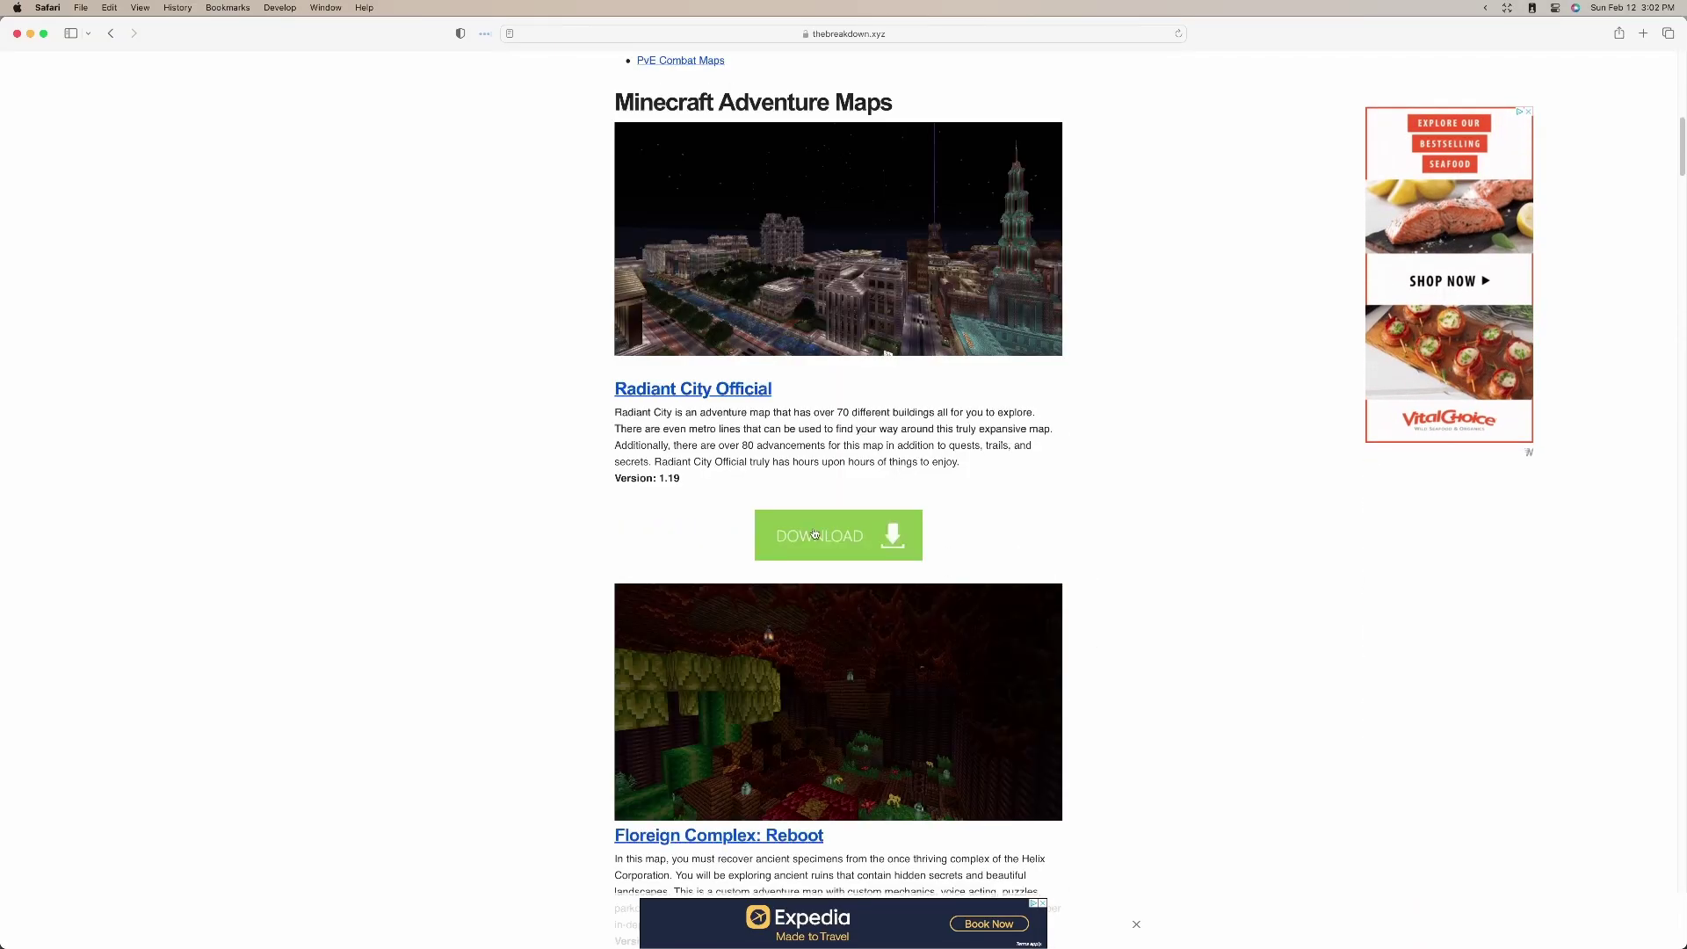
scroll(658, 481, "down", 5)
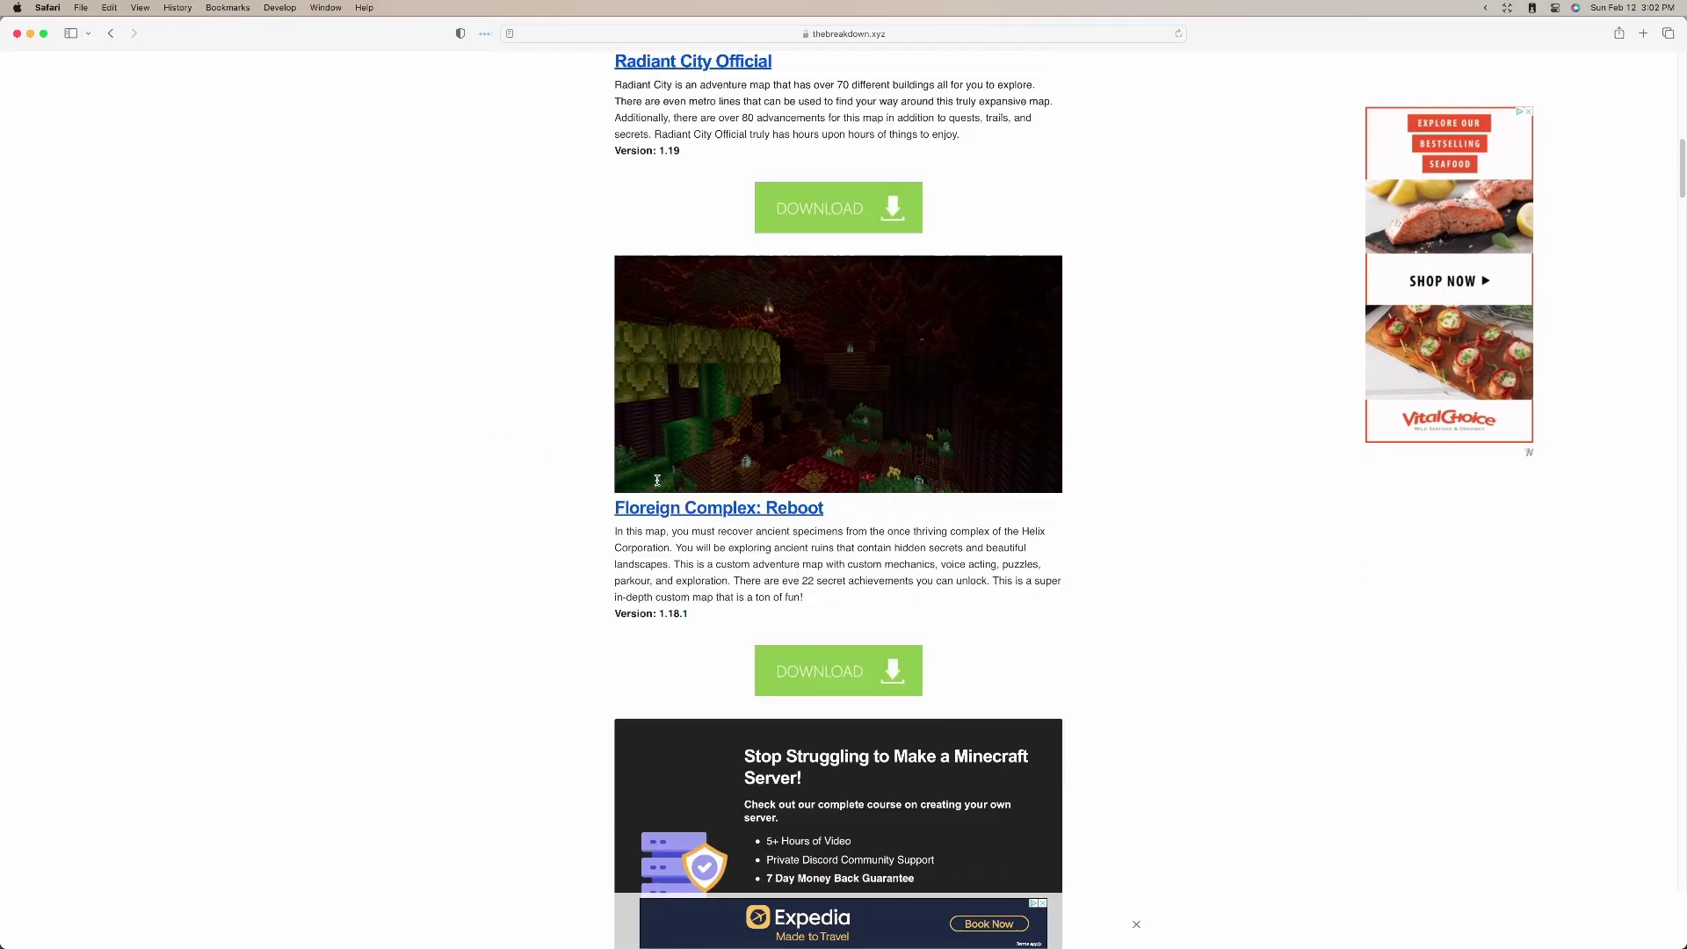
scroll(690, 499, "up", 4)
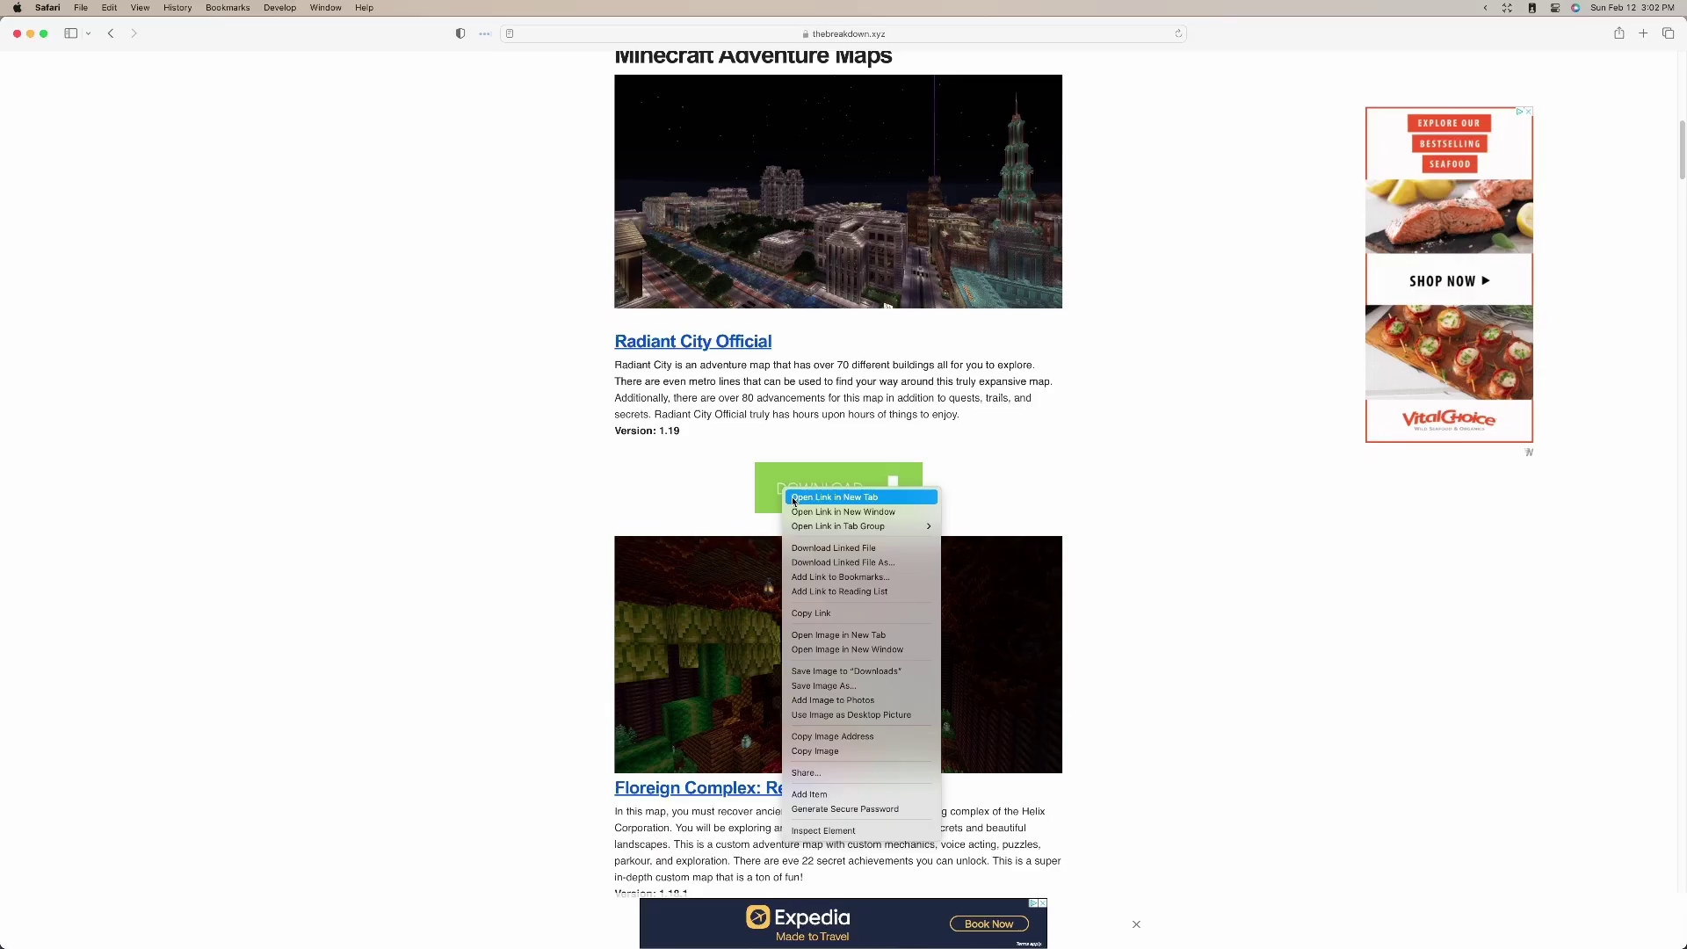
left_click(793, 498)
scroll(650, 484, "down", 17)
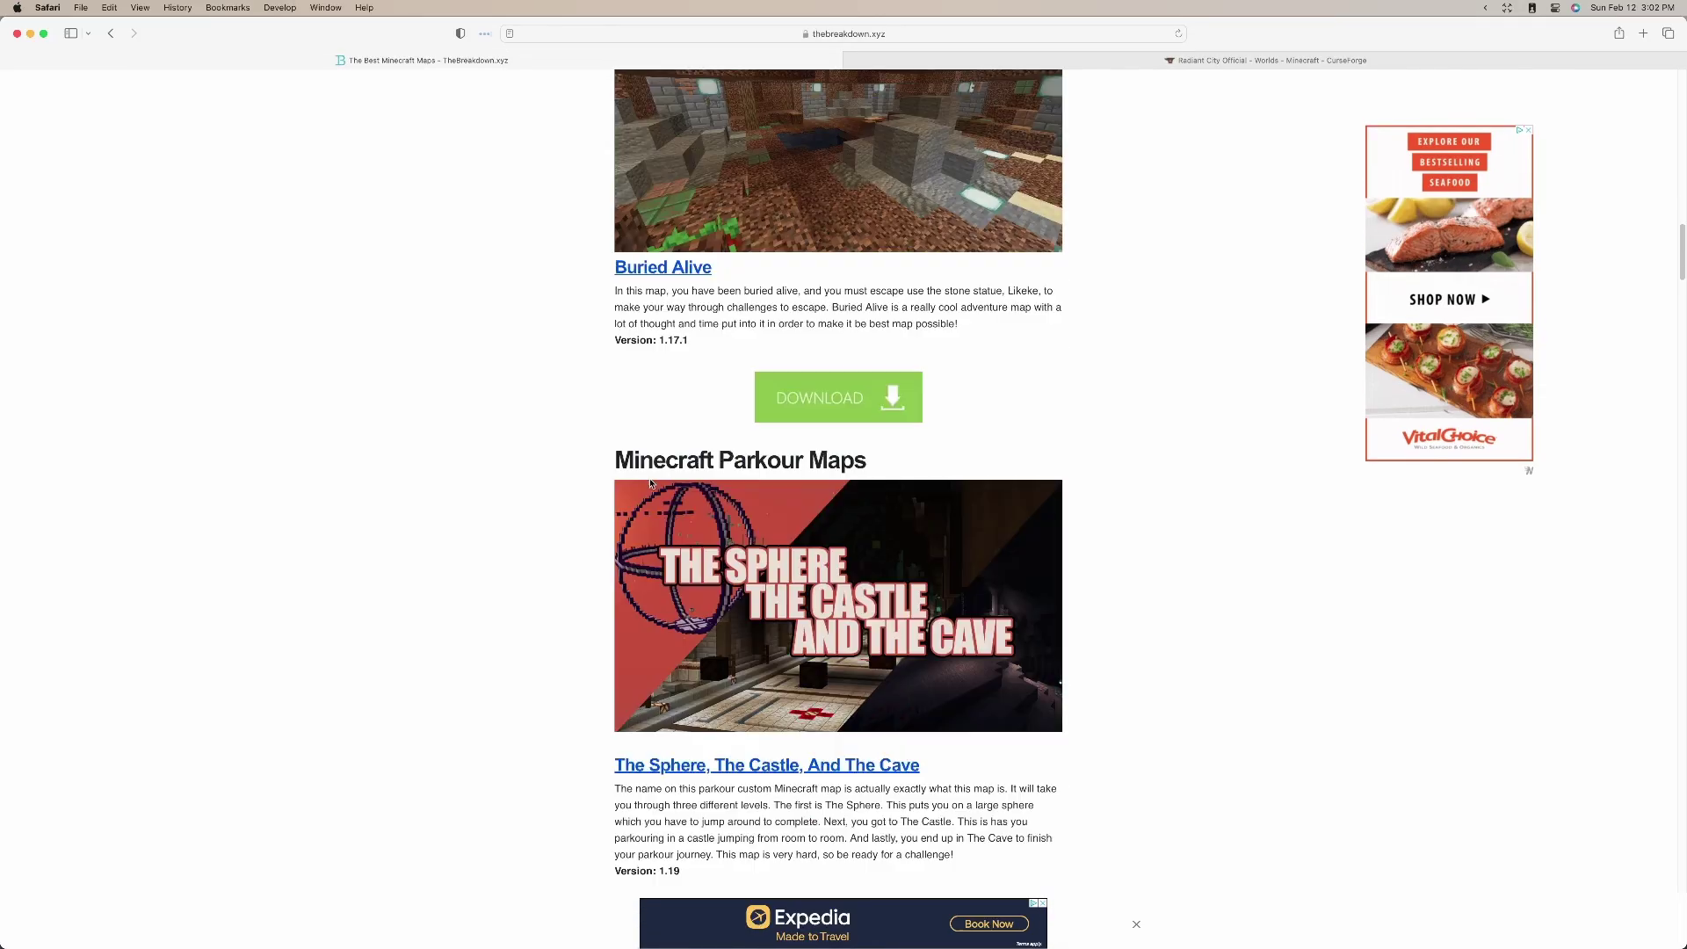
scroll(650, 483, "down", 19)
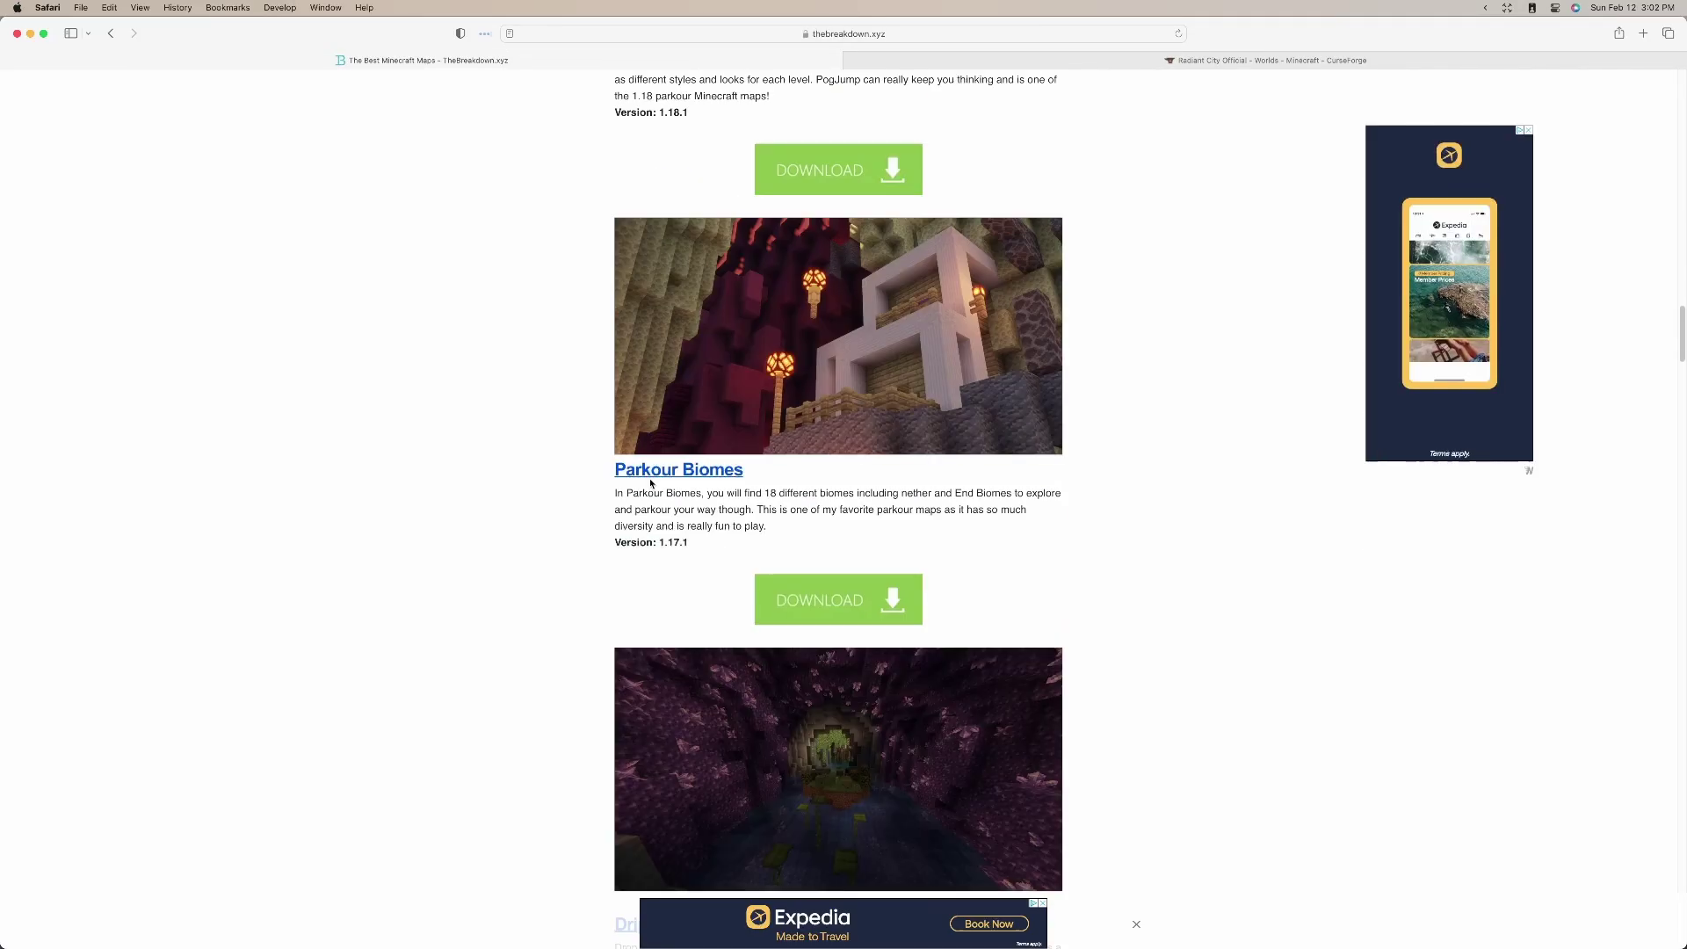
scroll(650, 483, "down", 12)
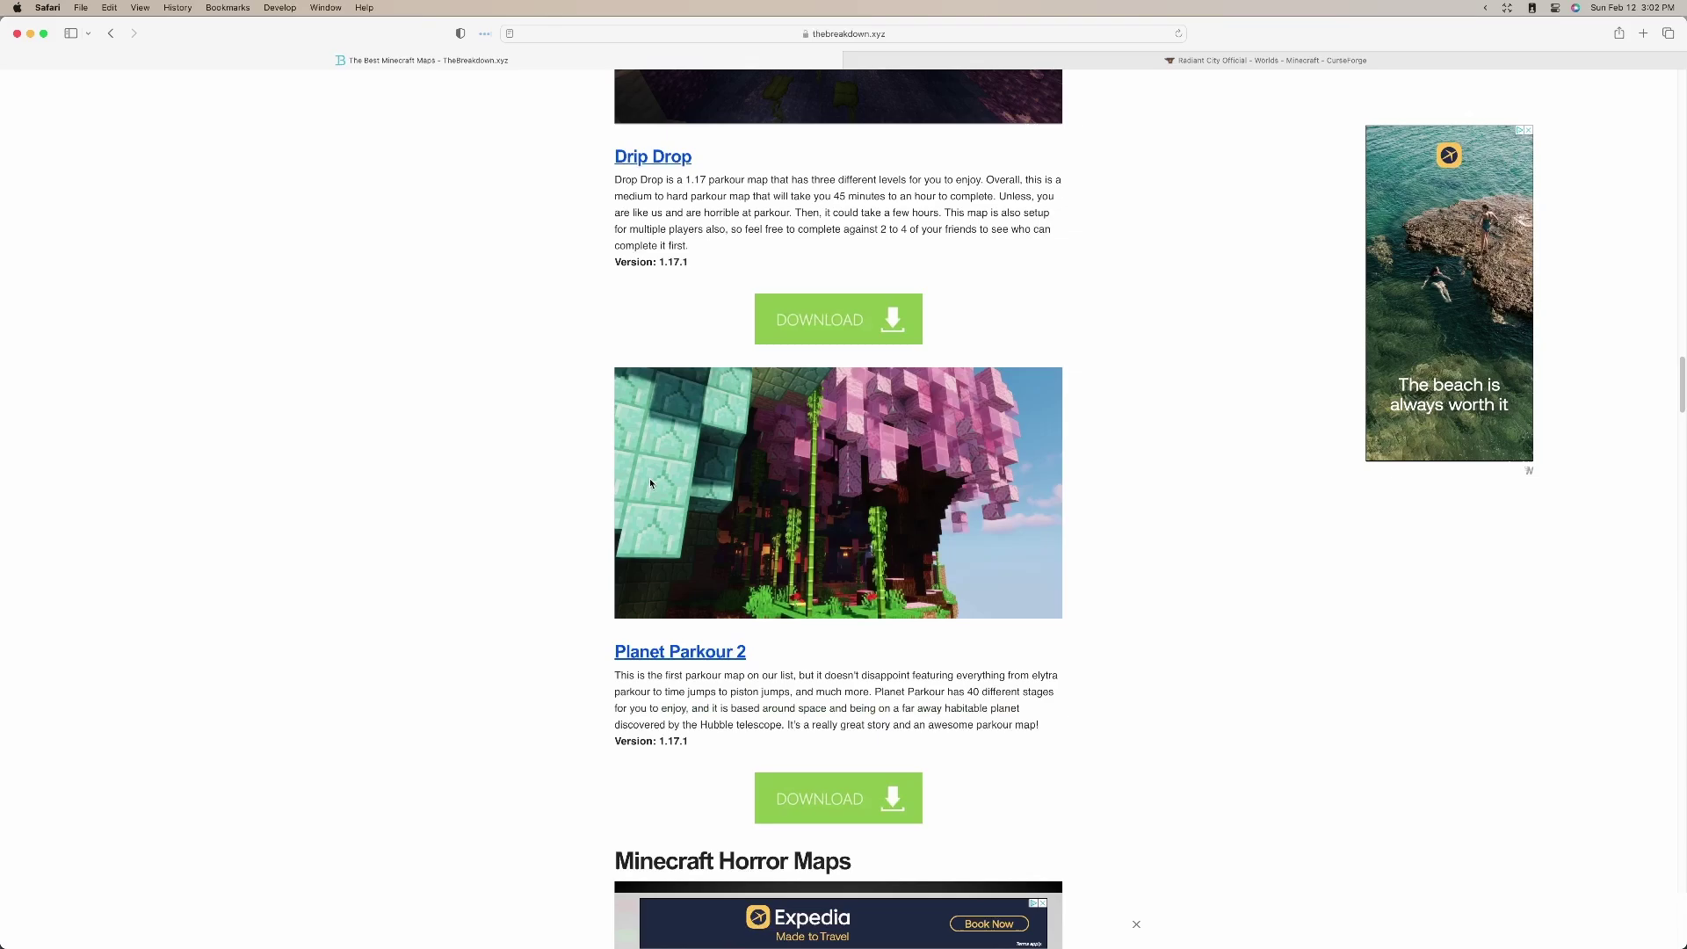
scroll(650, 483, "down", 20)
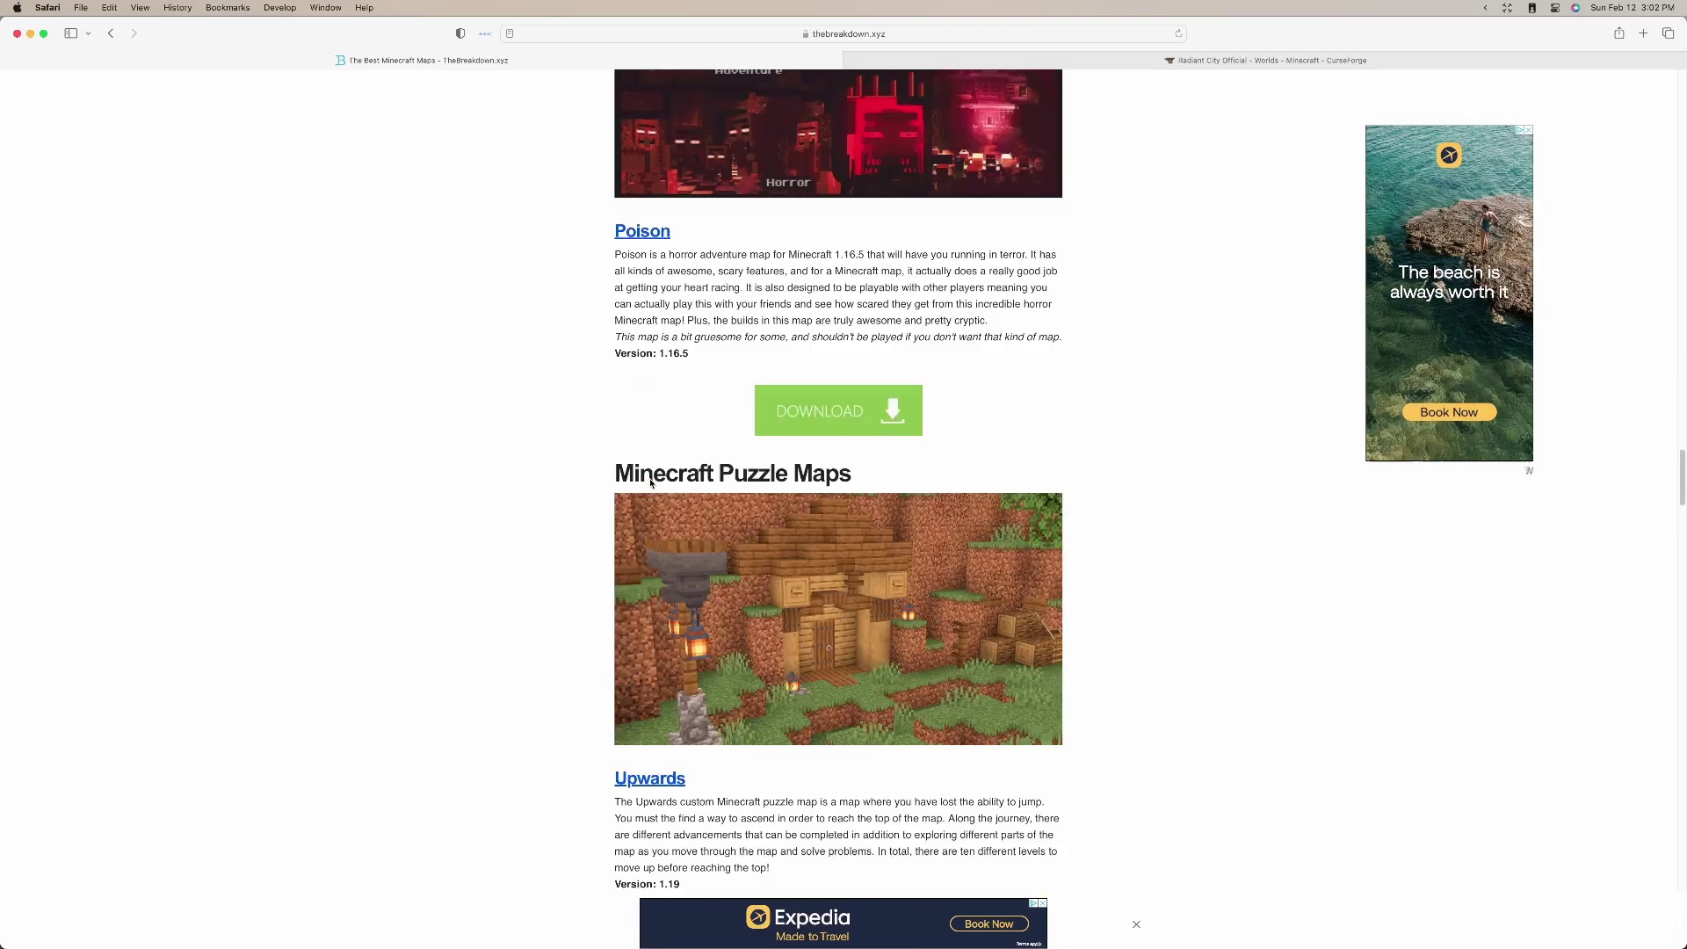
scroll(650, 481, "down", 6)
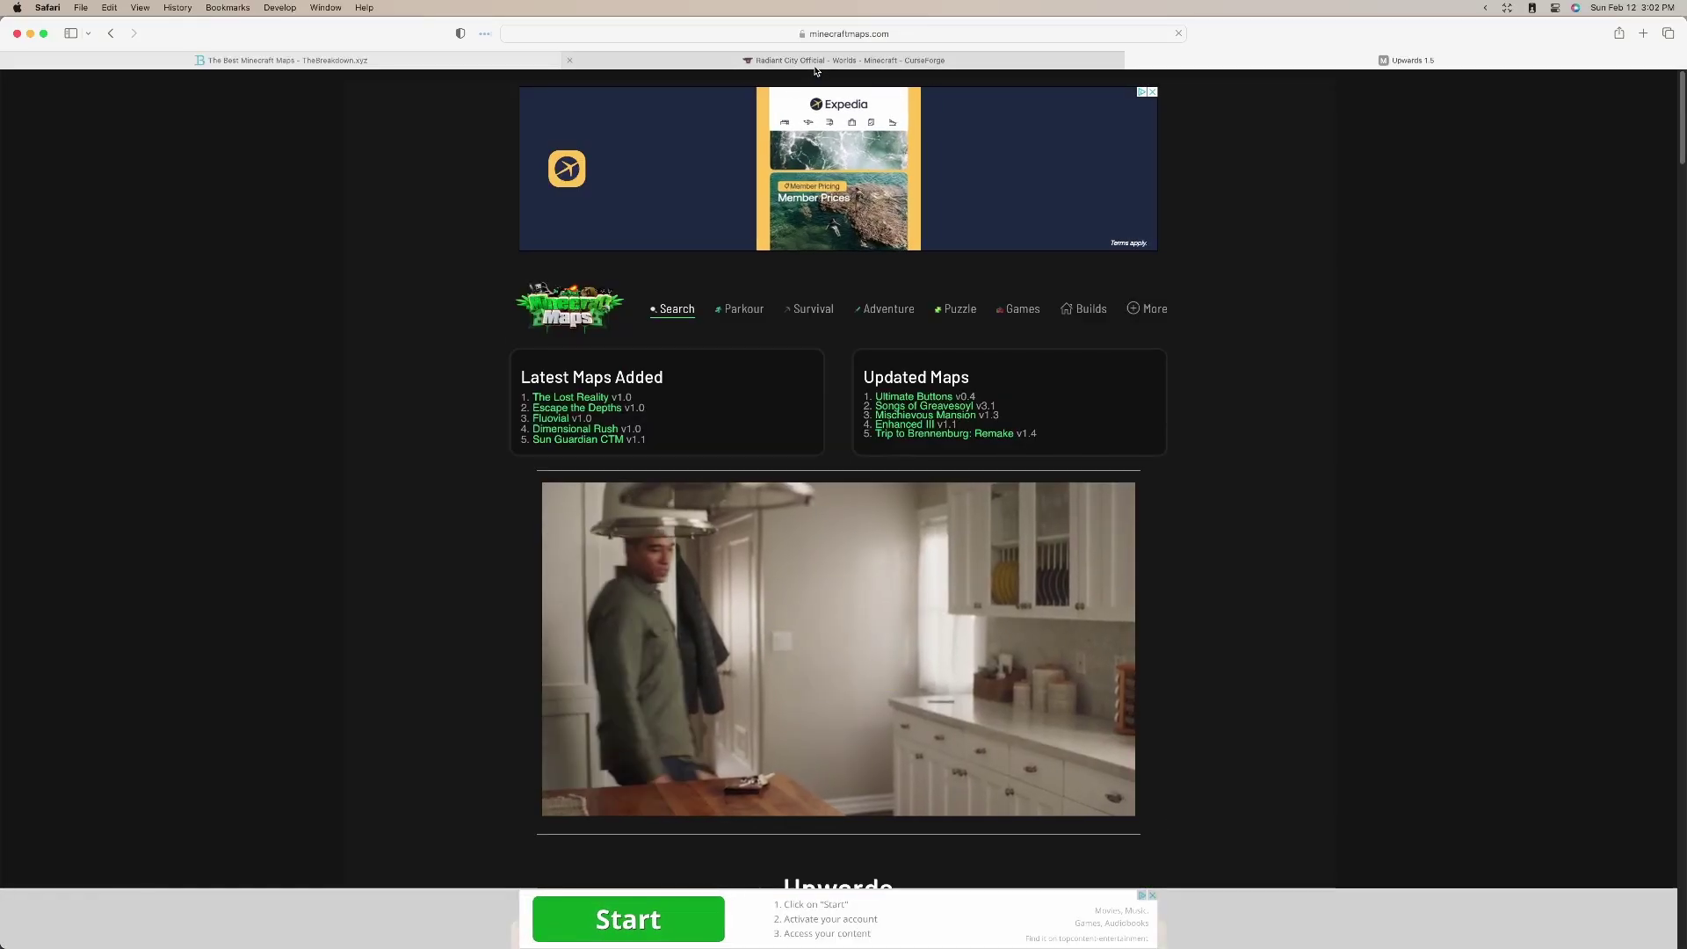
- On the Radiant City Official CurseForge page, open the Minecraft 1.19 file and start its download
left_click(816, 61)
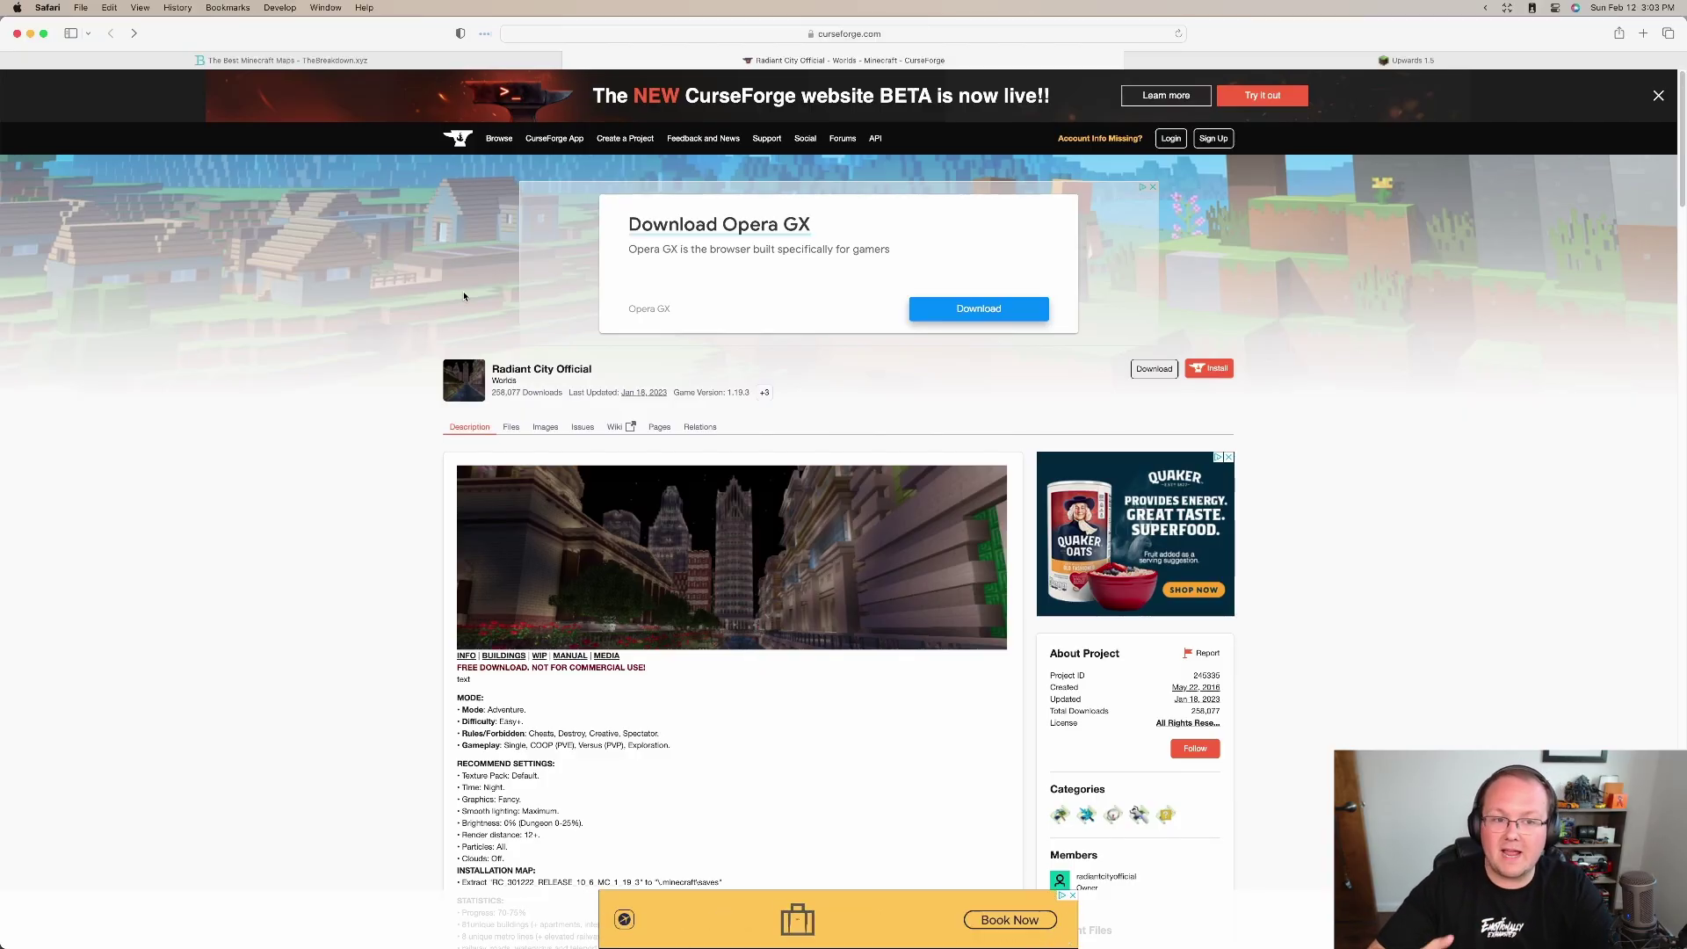
scroll(1098, 356, "down", 4)
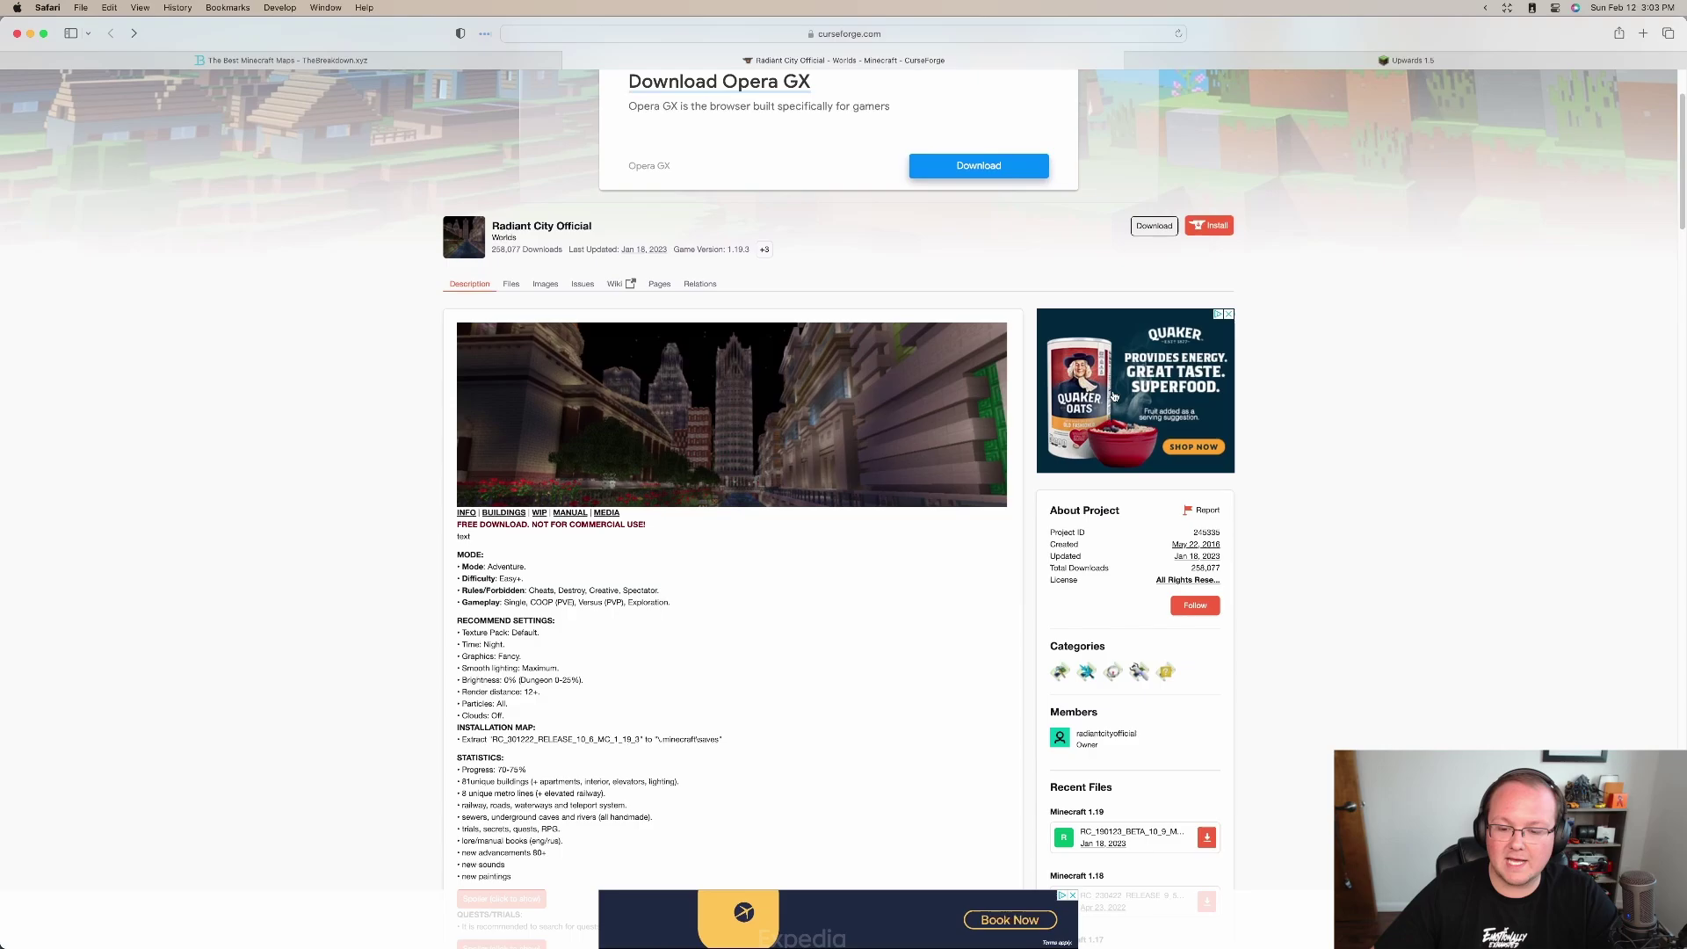
scroll(1111, 364, "down", 5)
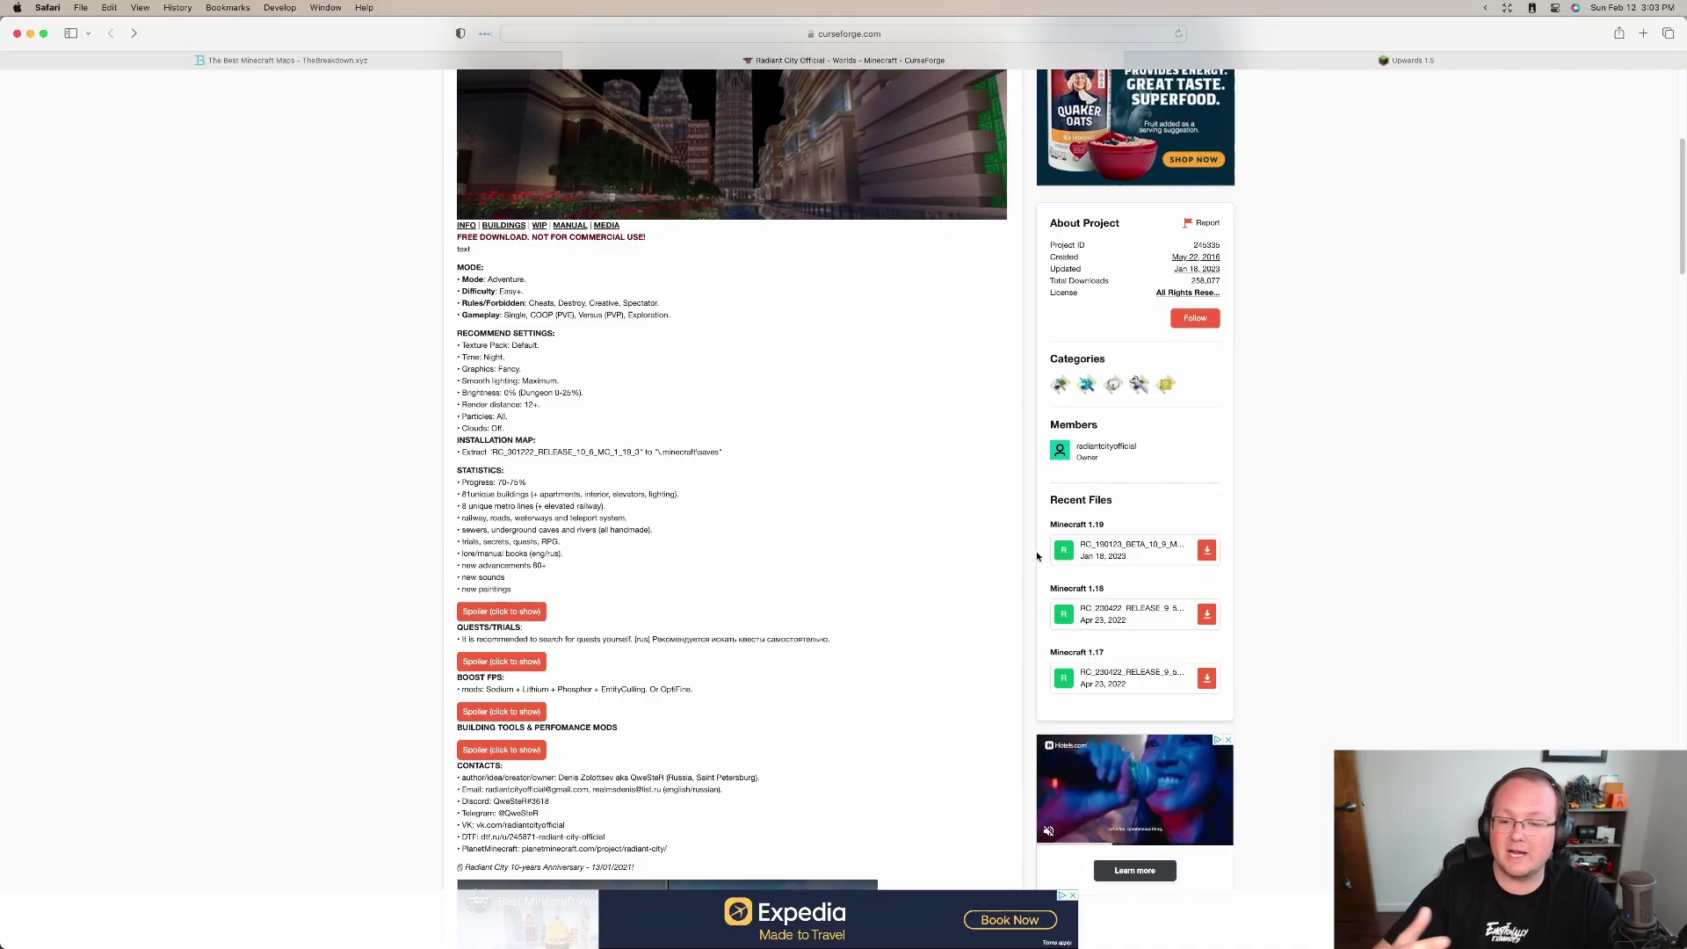
left_click(1083, 547)
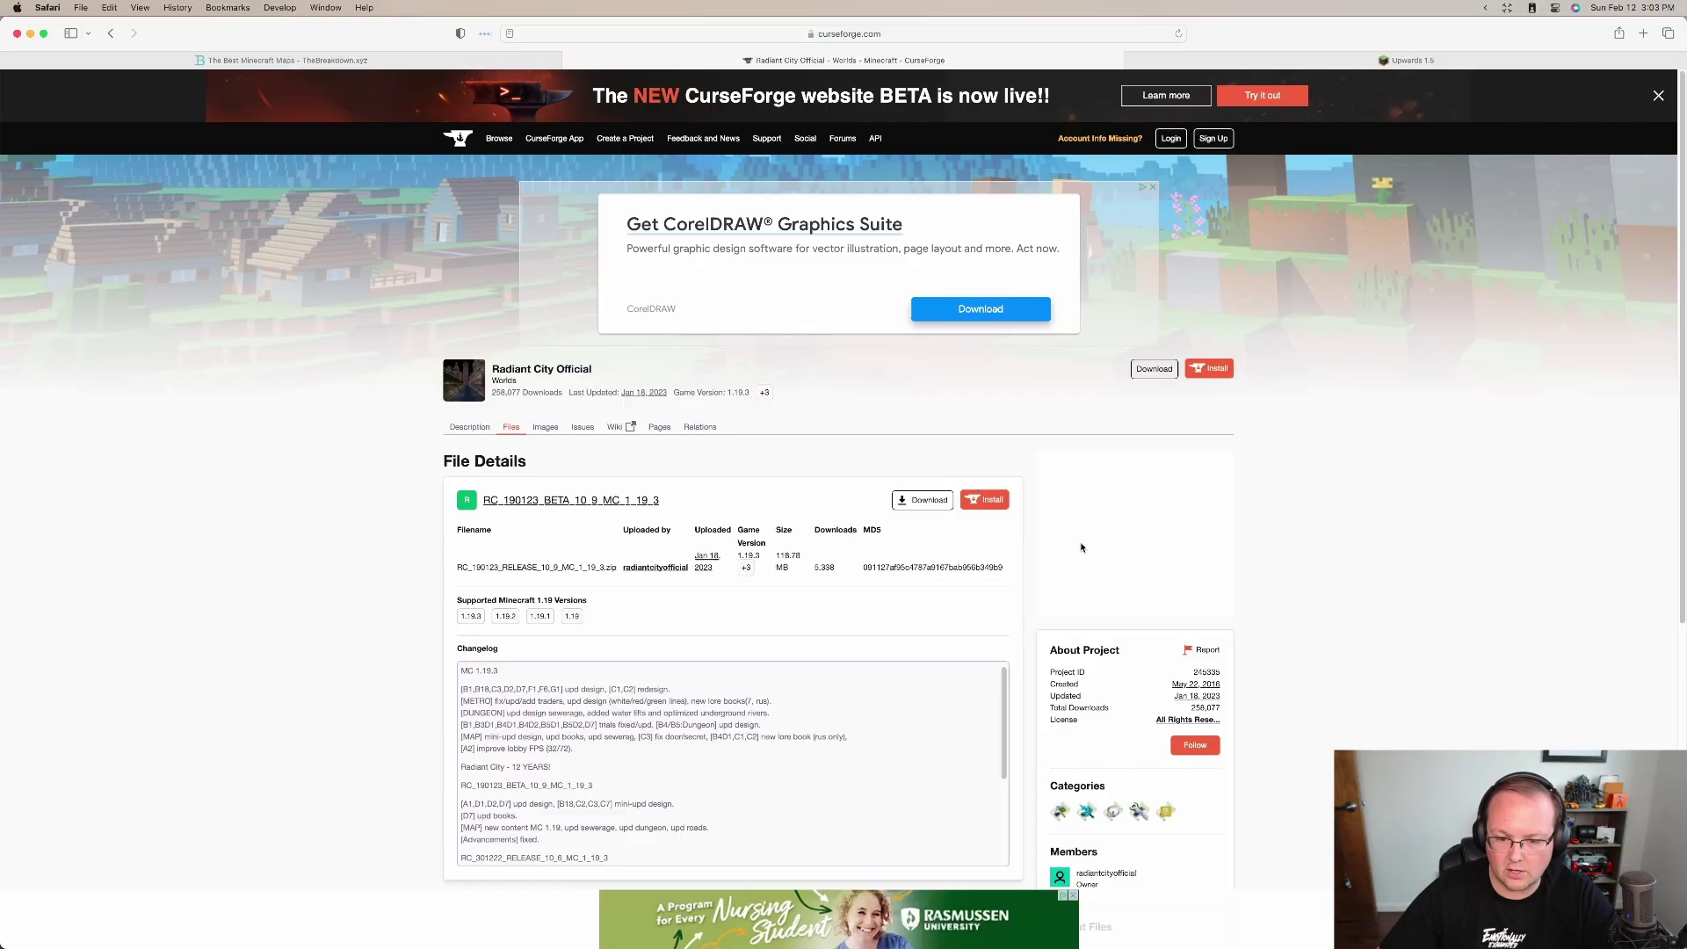
scroll(728, 431, "down", 1)
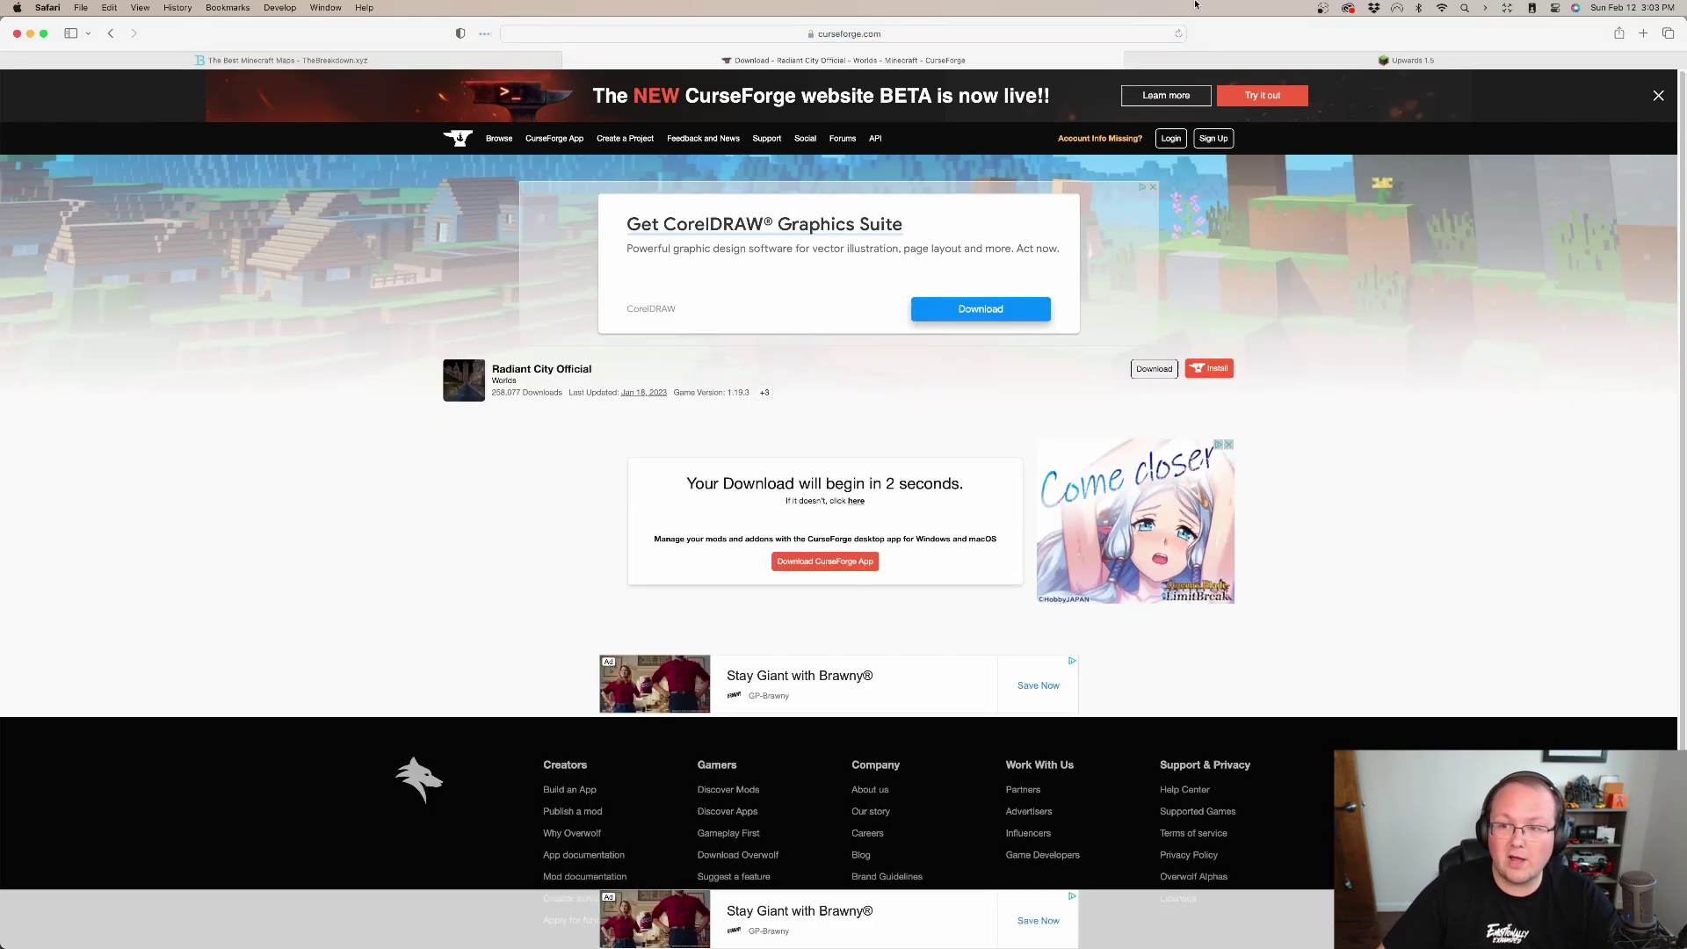
- Download the Upwards v1.5 map (163 KB) from its MinecraftMaps.com page
left_click(1226, 60)
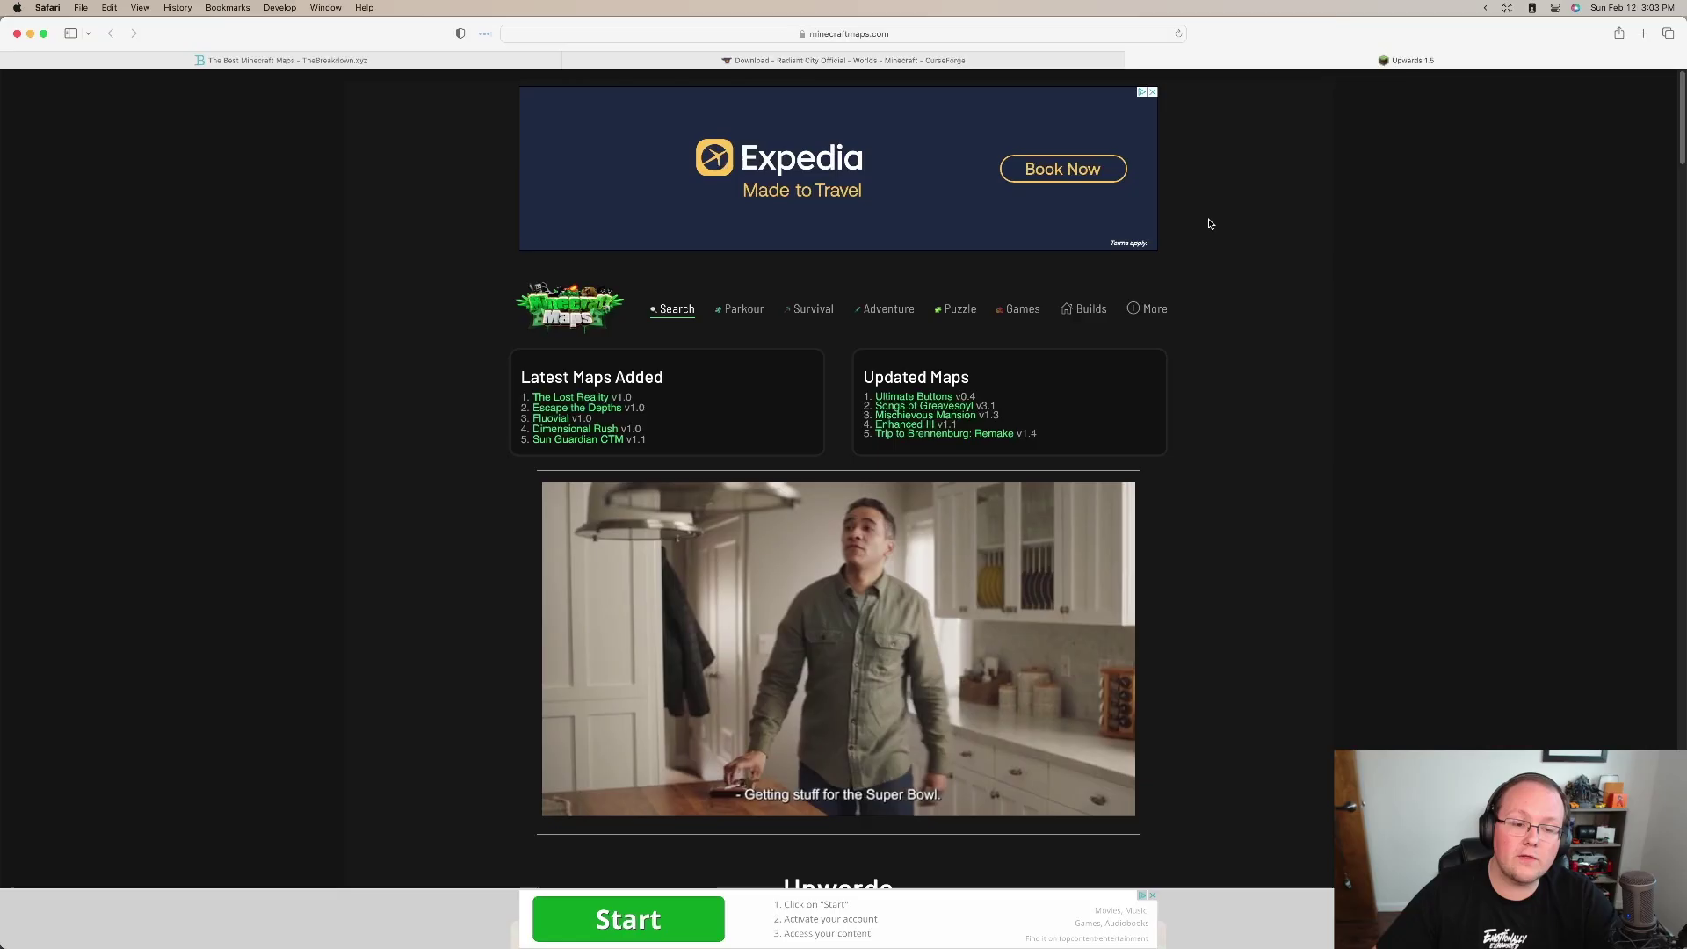
scroll(1206, 226, "down", 3)
scroll(1206, 226, "down", 7)
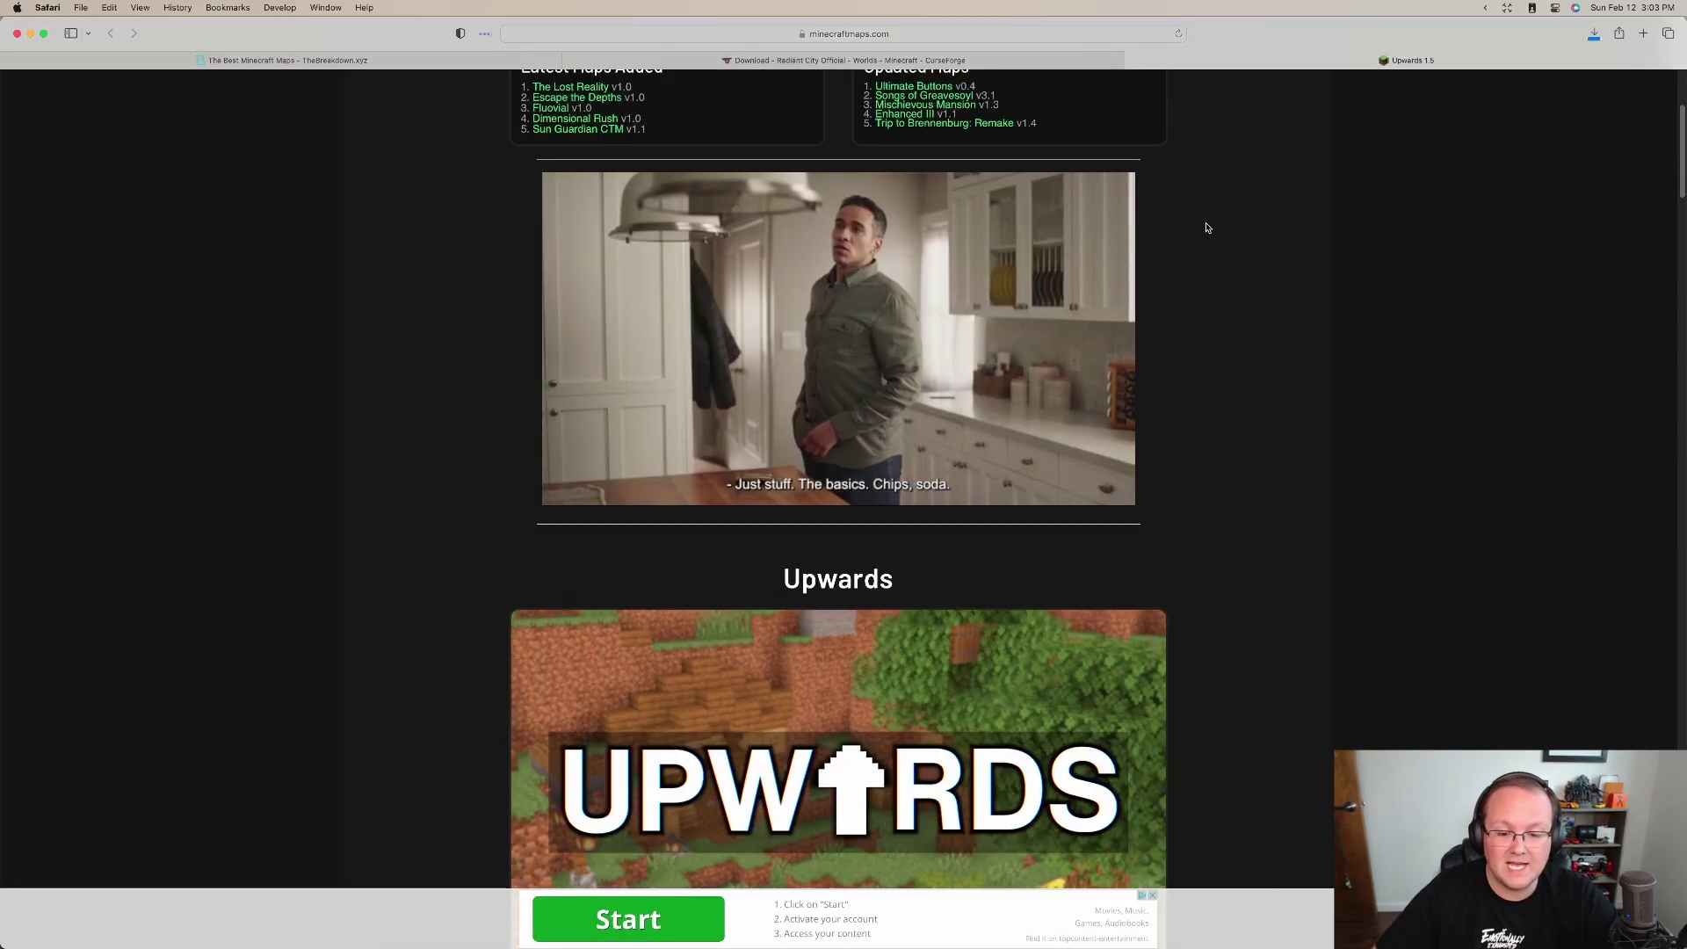
scroll(1205, 228, "down", 10)
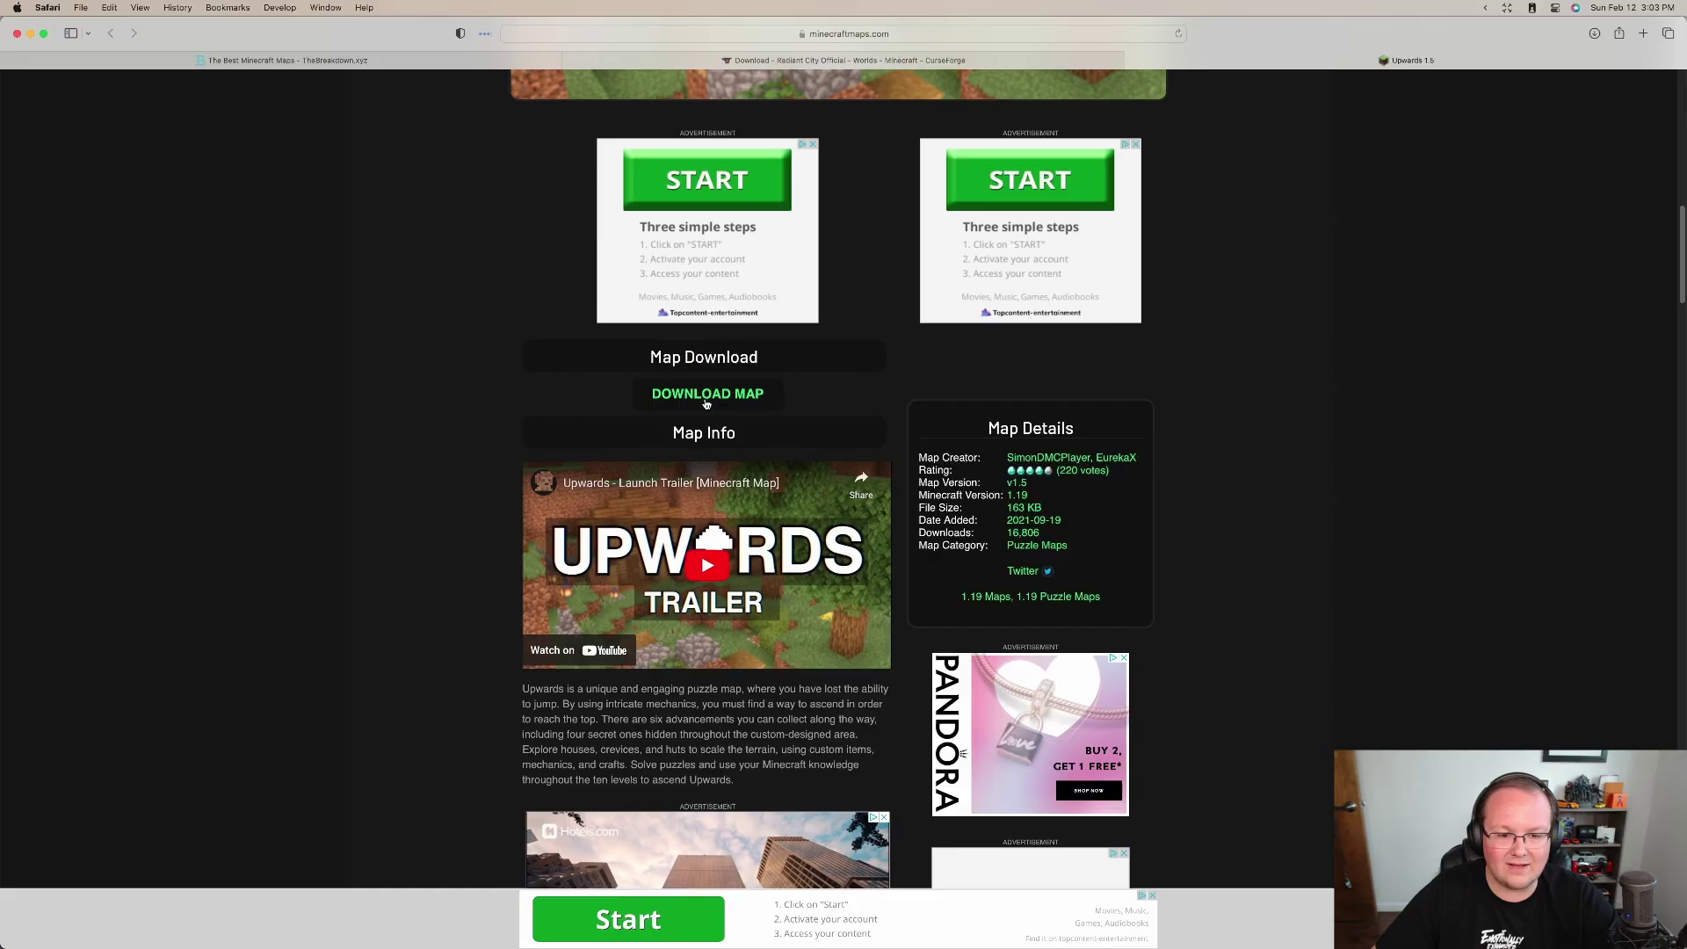
left_click(708, 396)
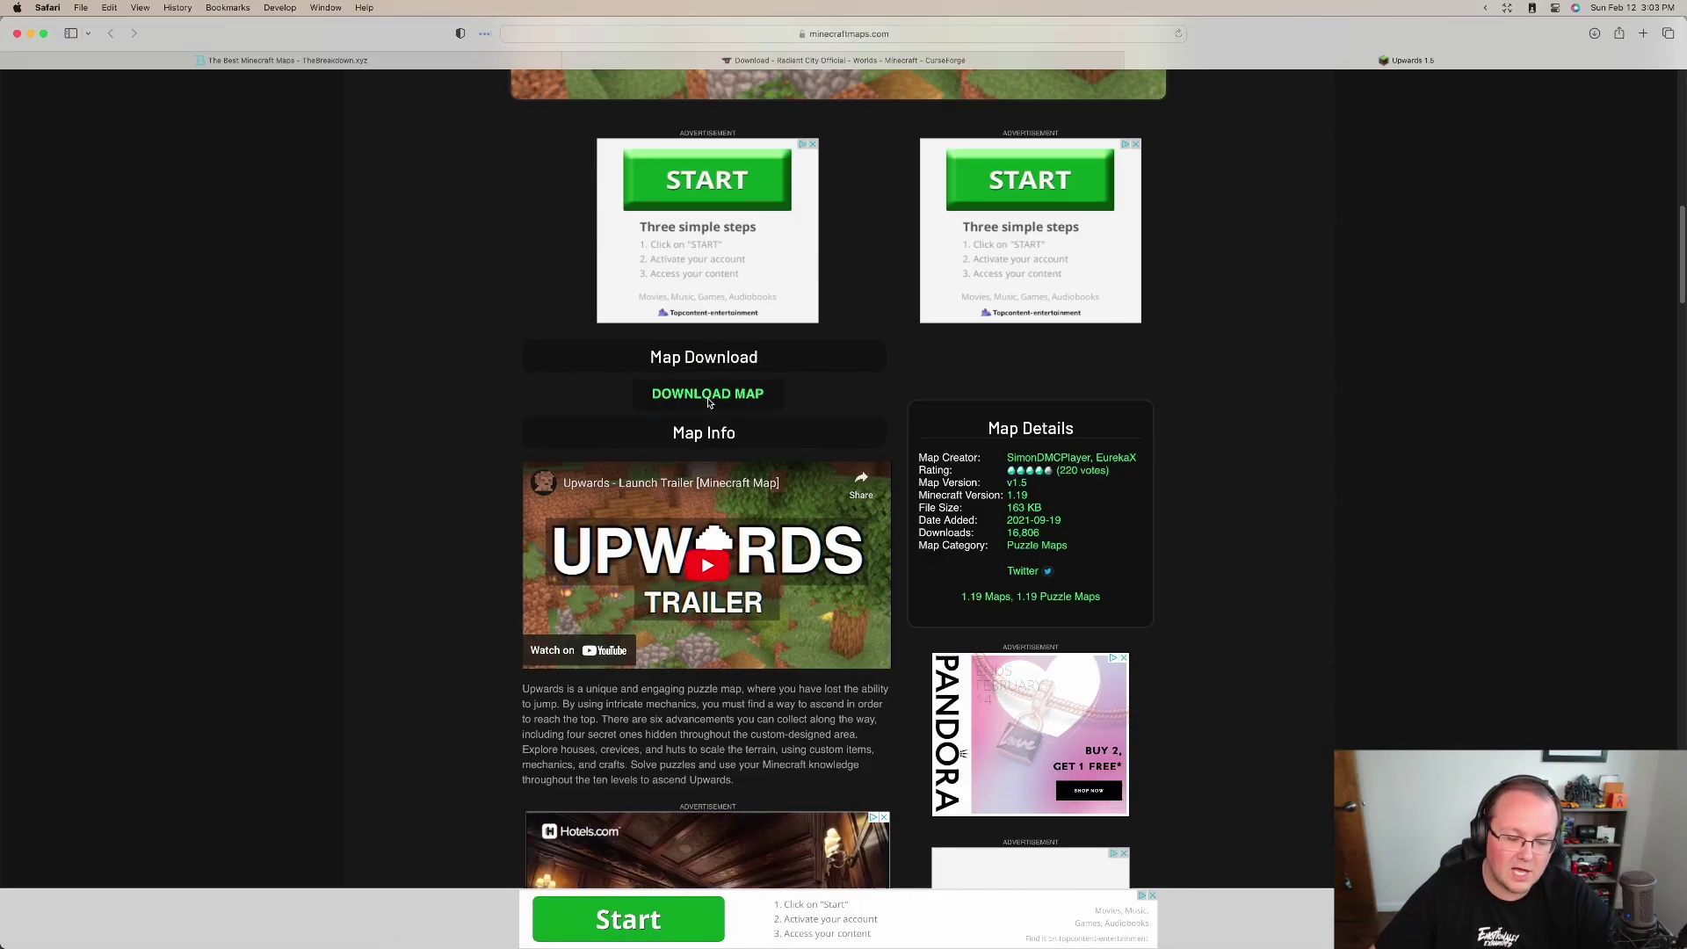
scroll(708, 403, "up", 7)
scroll(709, 403, "down", 15)
scroll(709, 402, "up", 10)
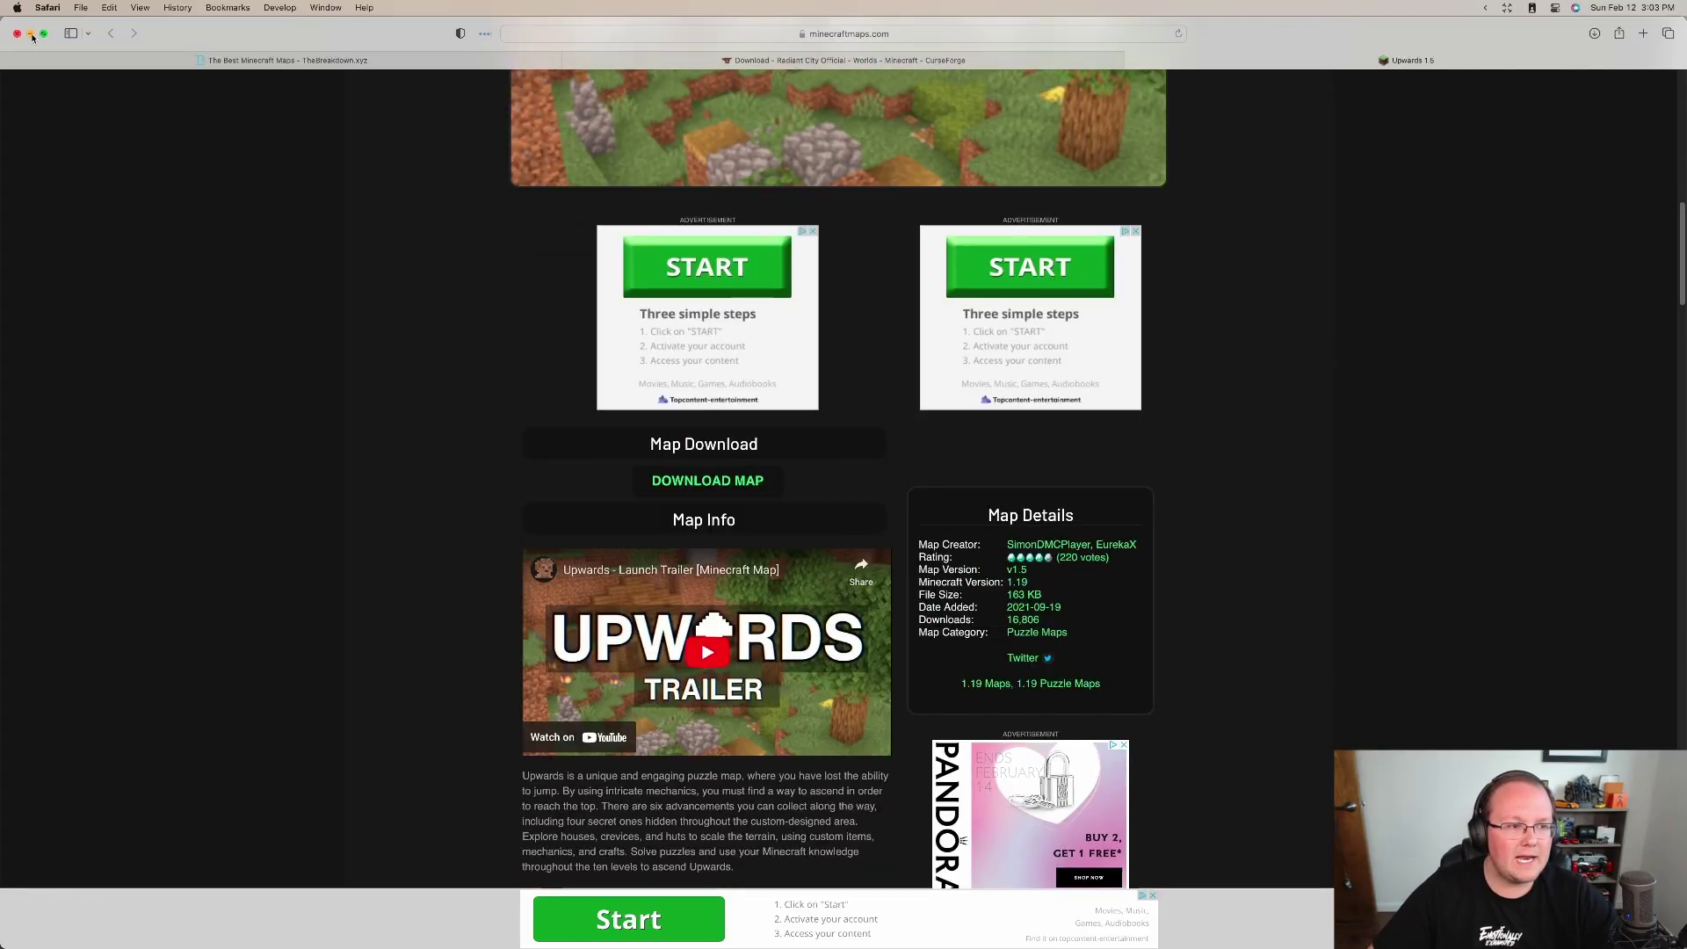
- Minimize the browser and open the Downloads folder in Finder
key("super+m")
mouse_move(1270, 947)
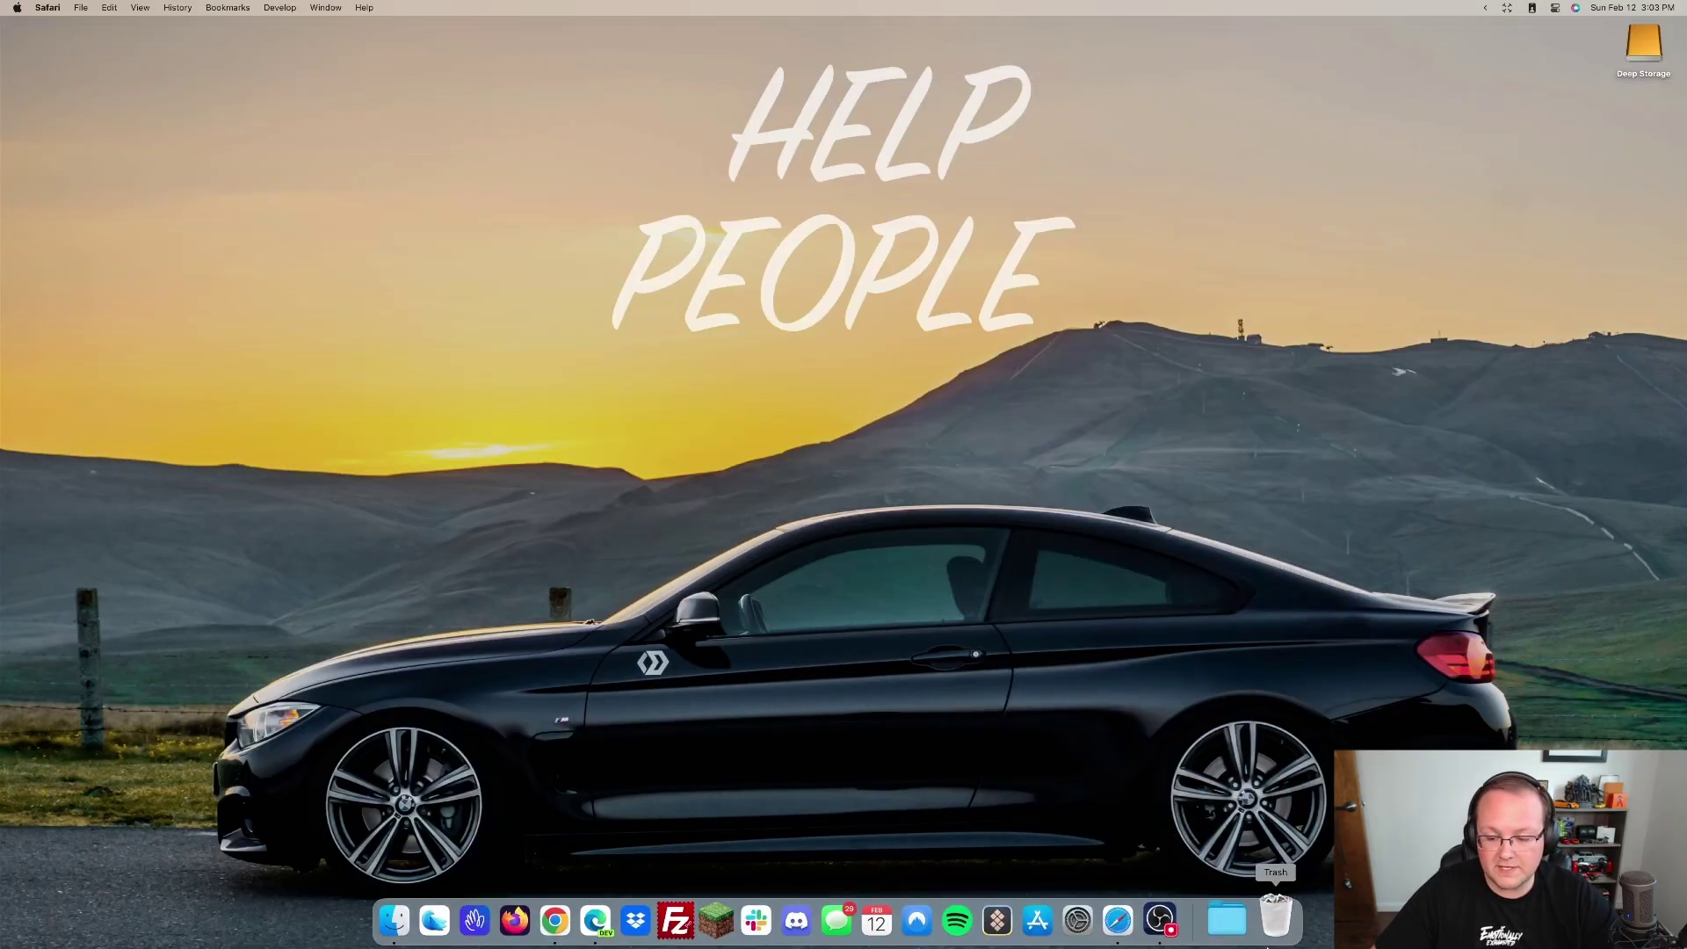
left_click(1233, 923)
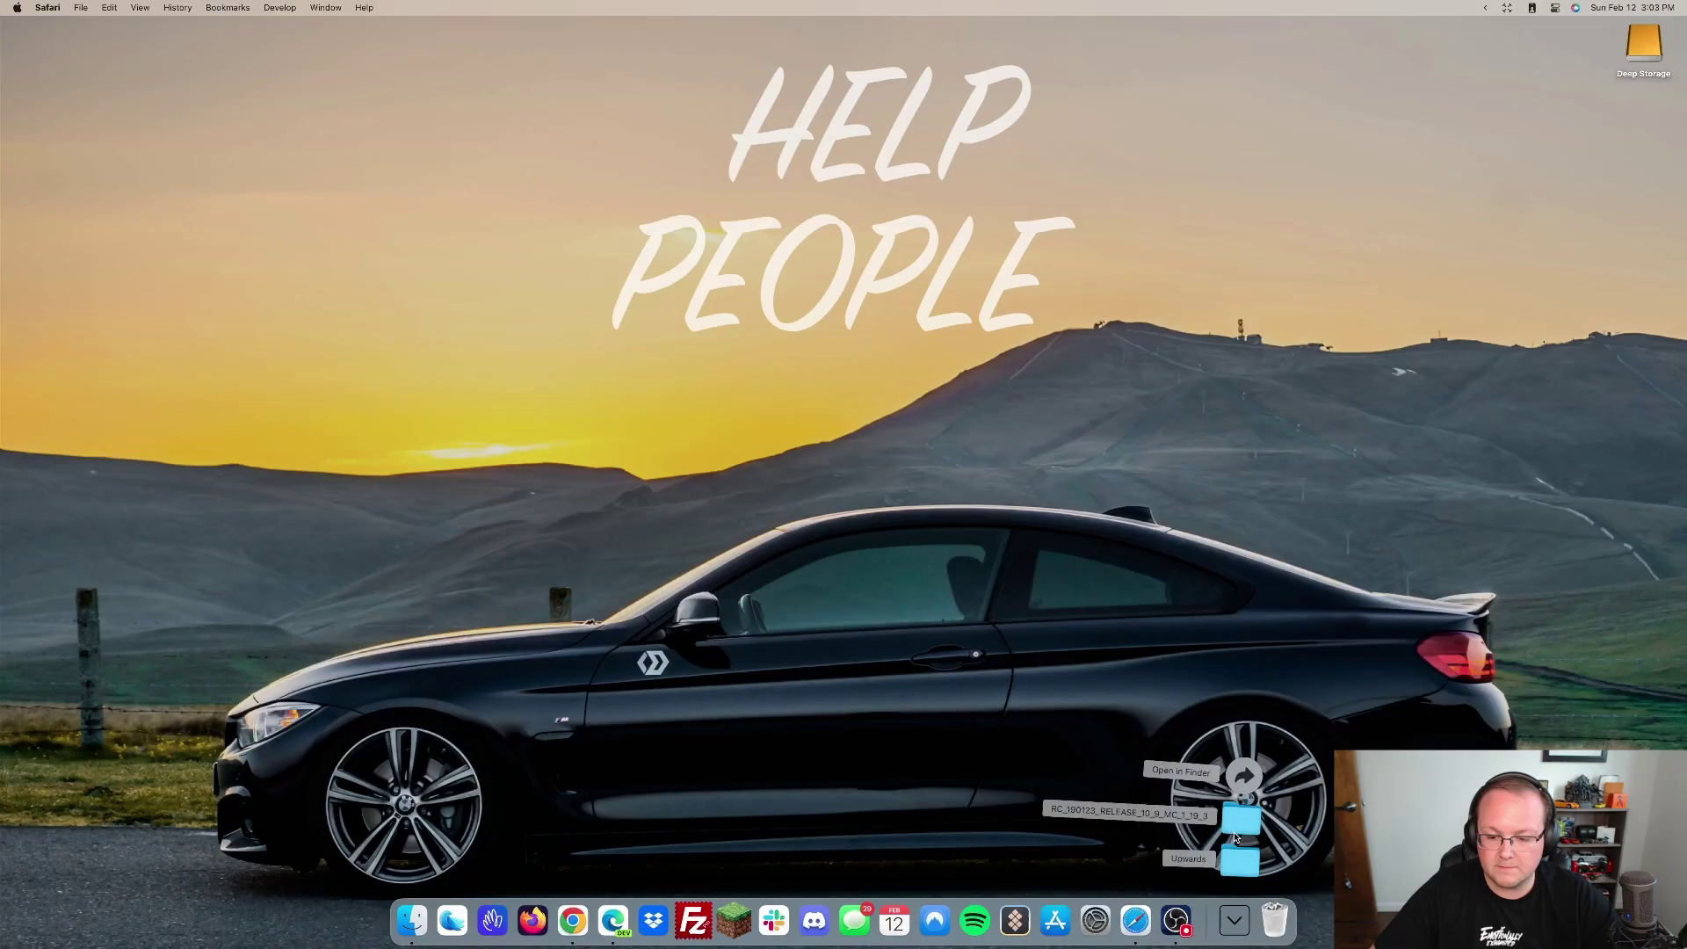
left_click(1239, 788)
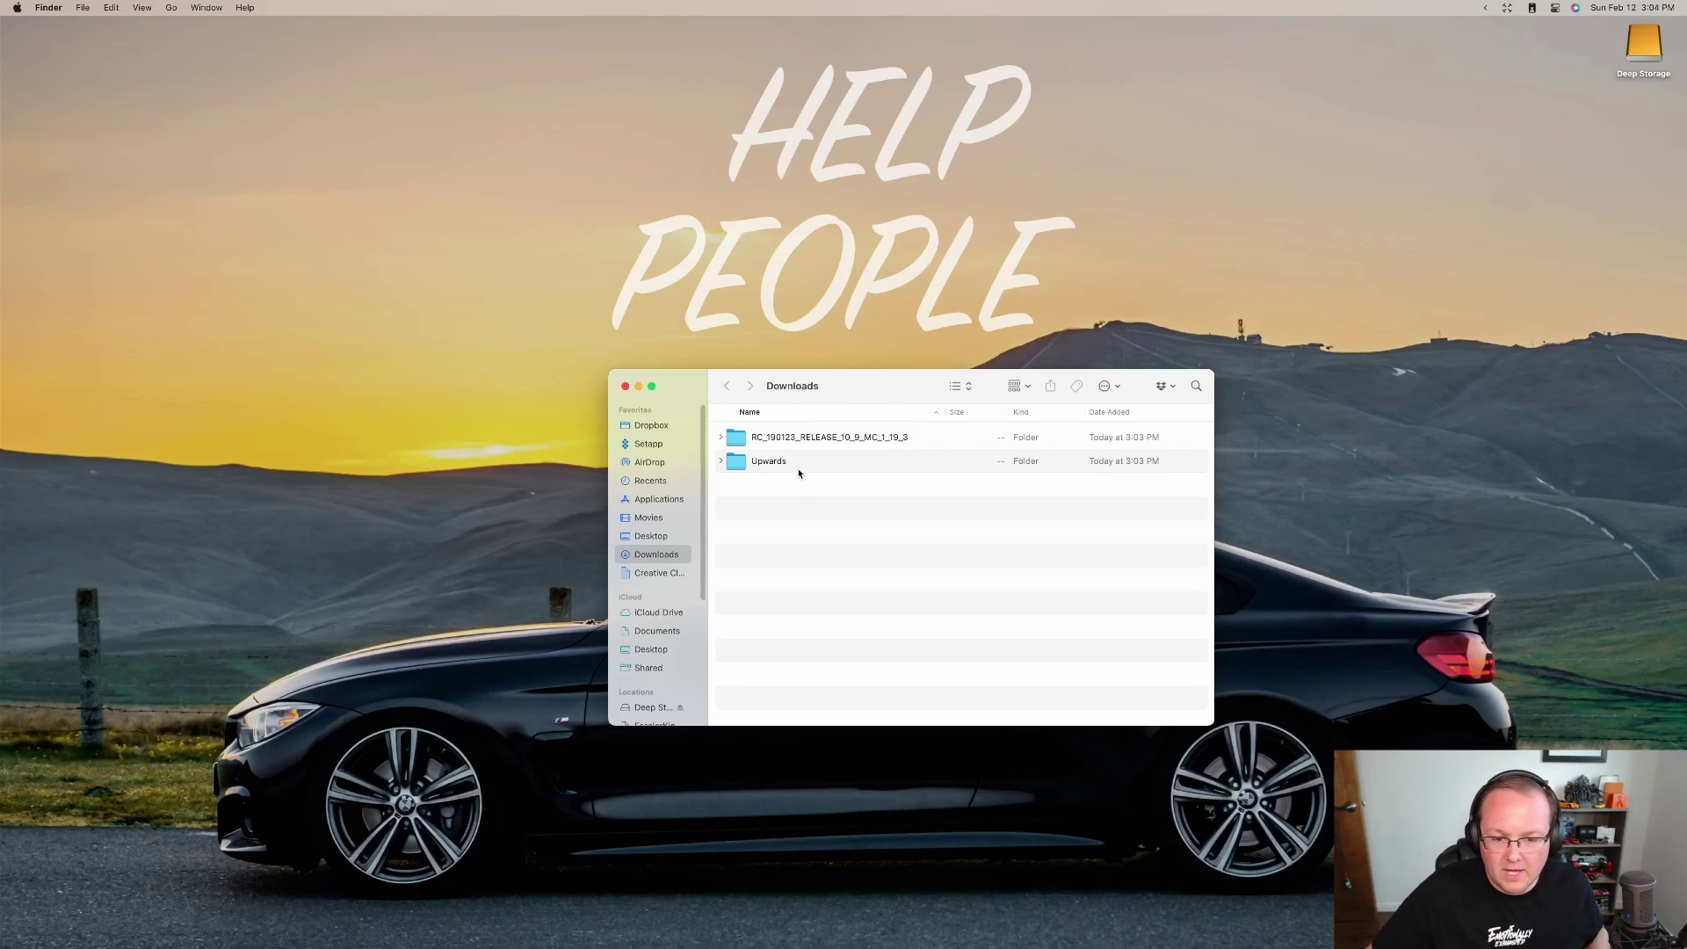
- Compress and re-extract Upwards, delete Upwards 2 and Upwards.zip, then open the Upwards folder
left_click(796, 461)
right_click(797, 461)
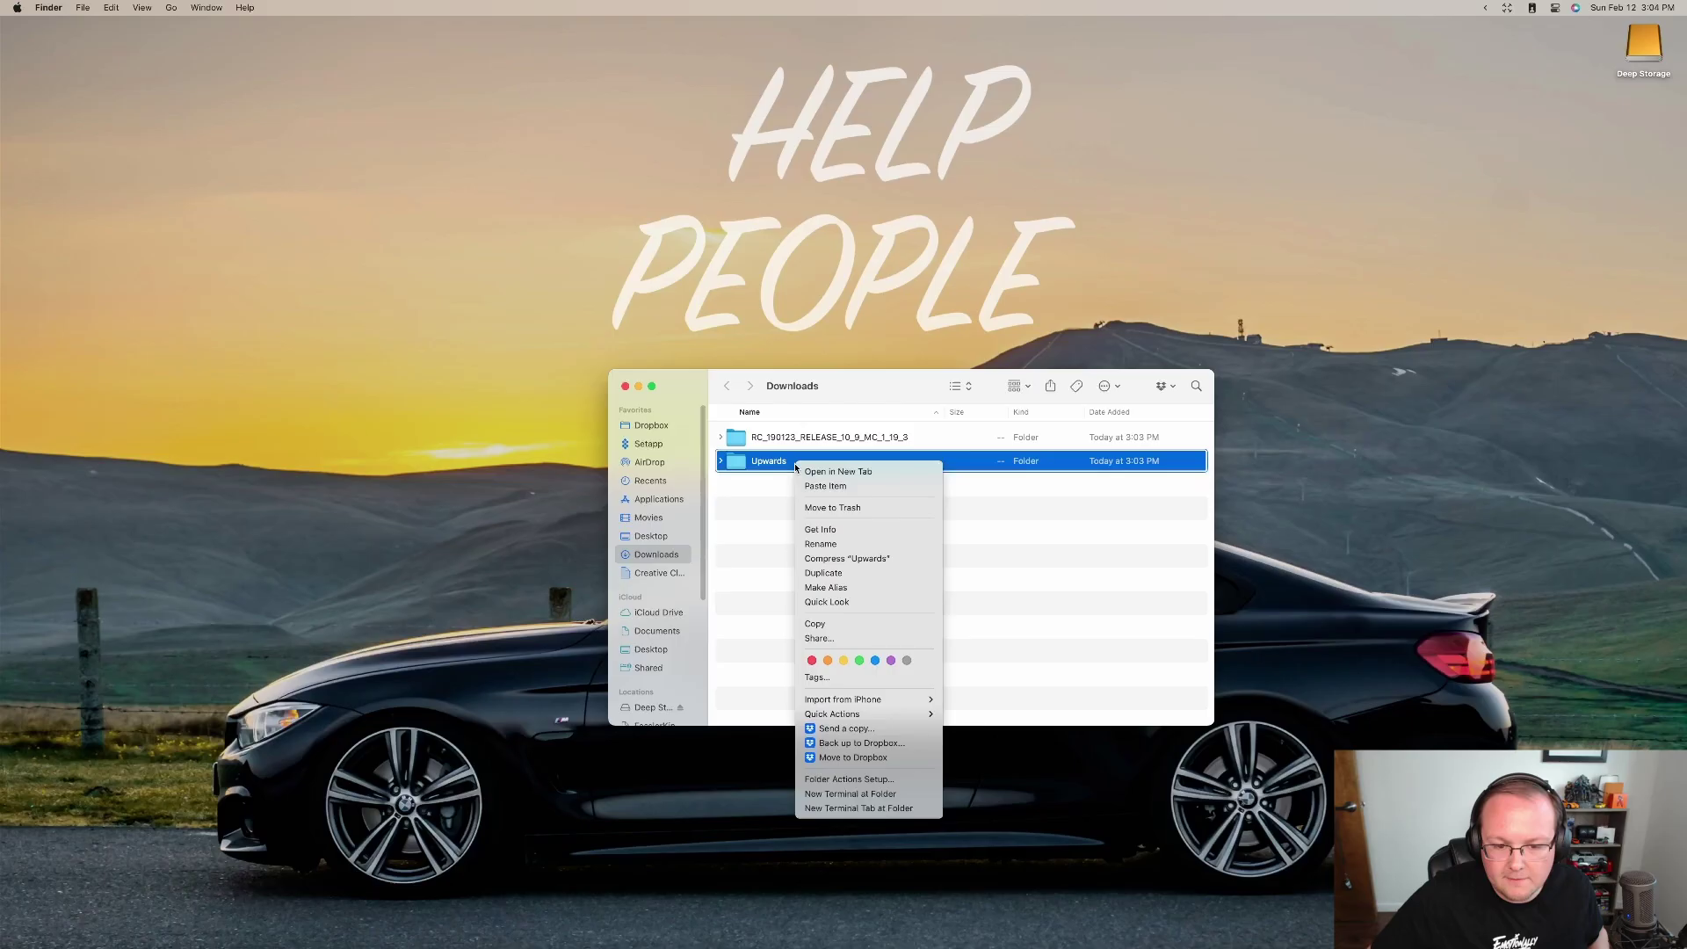
left_click(828, 557)
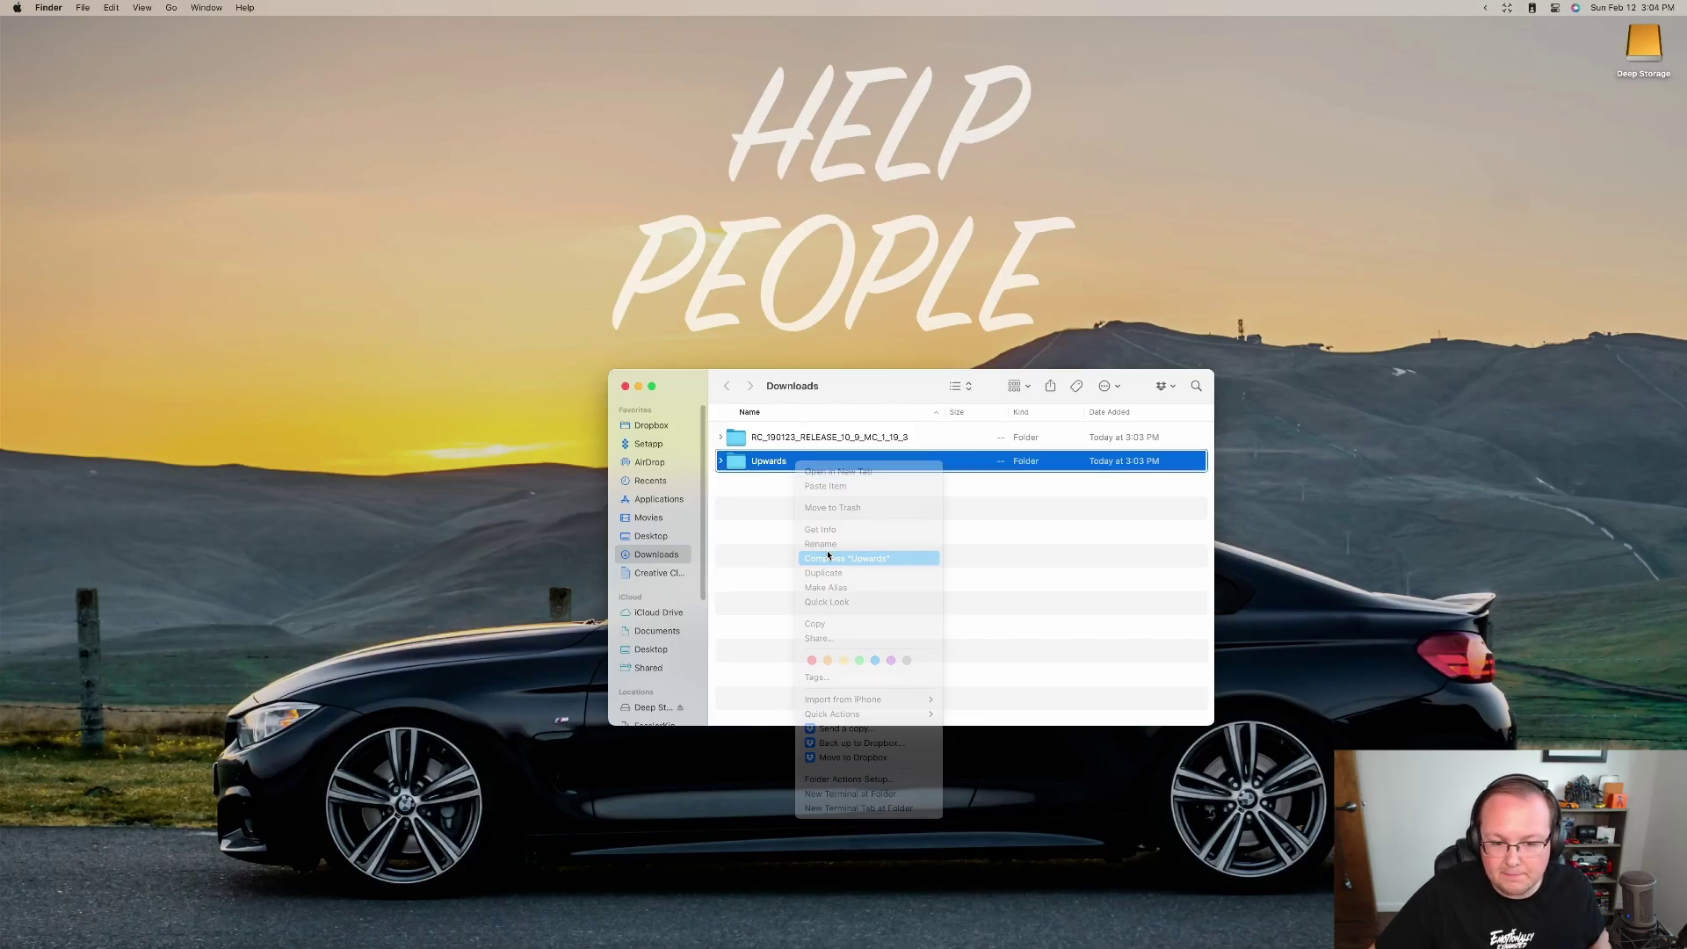
double_click(793, 493)
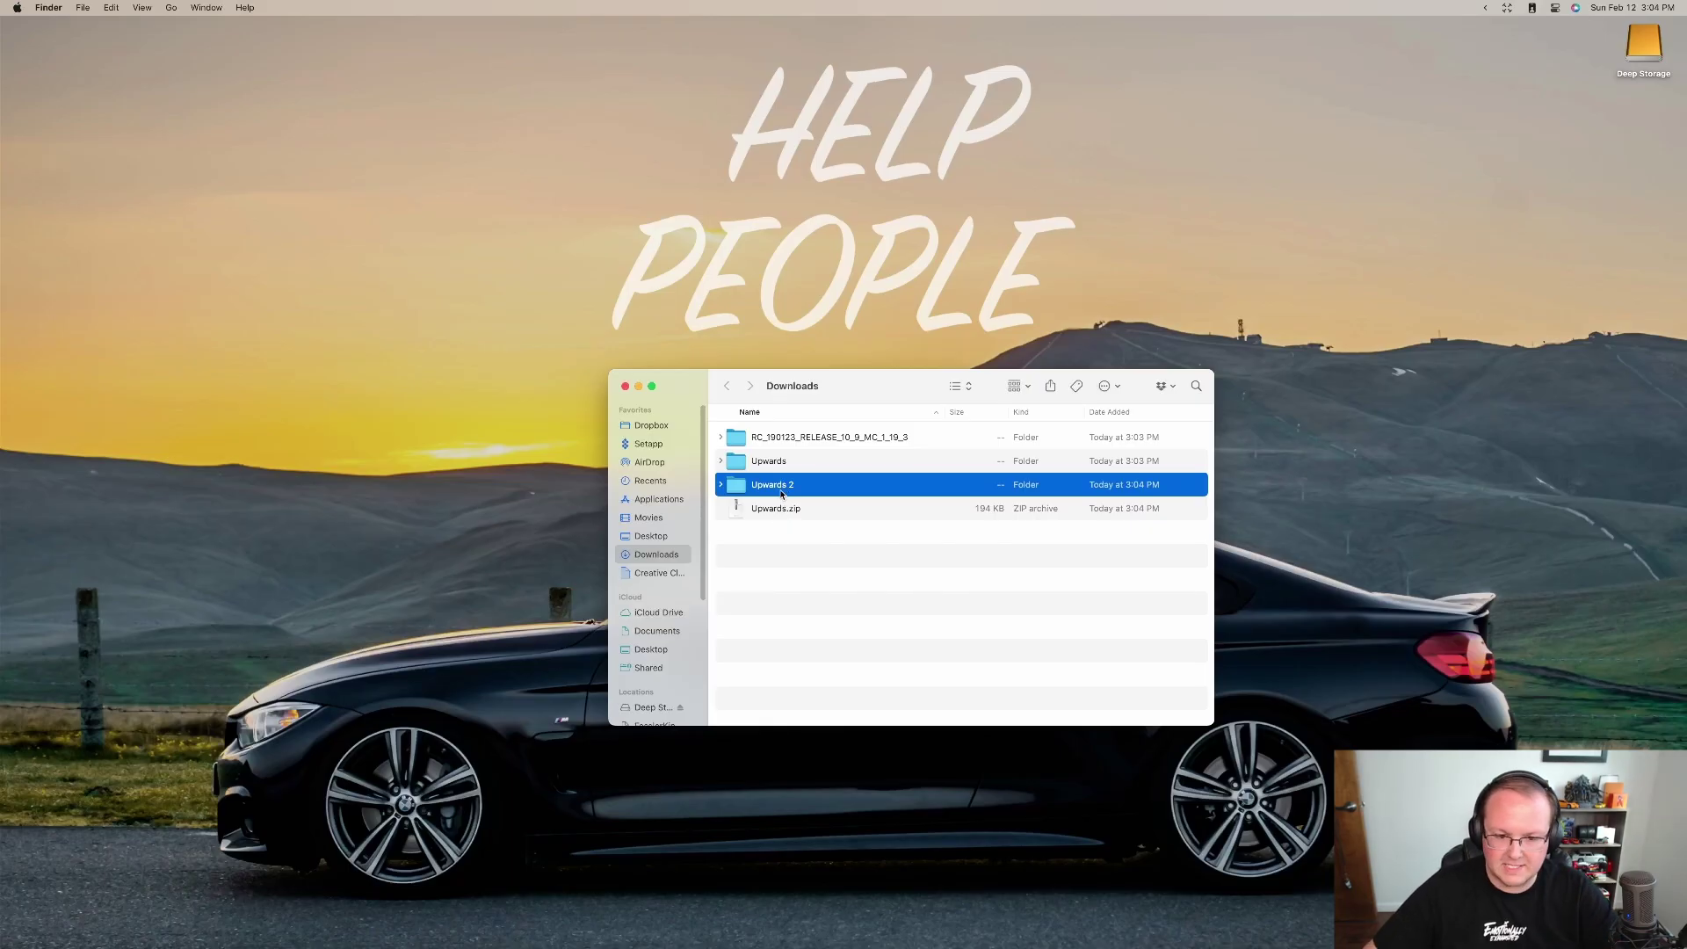
key("shift+Down")
key("super+BackSpace")
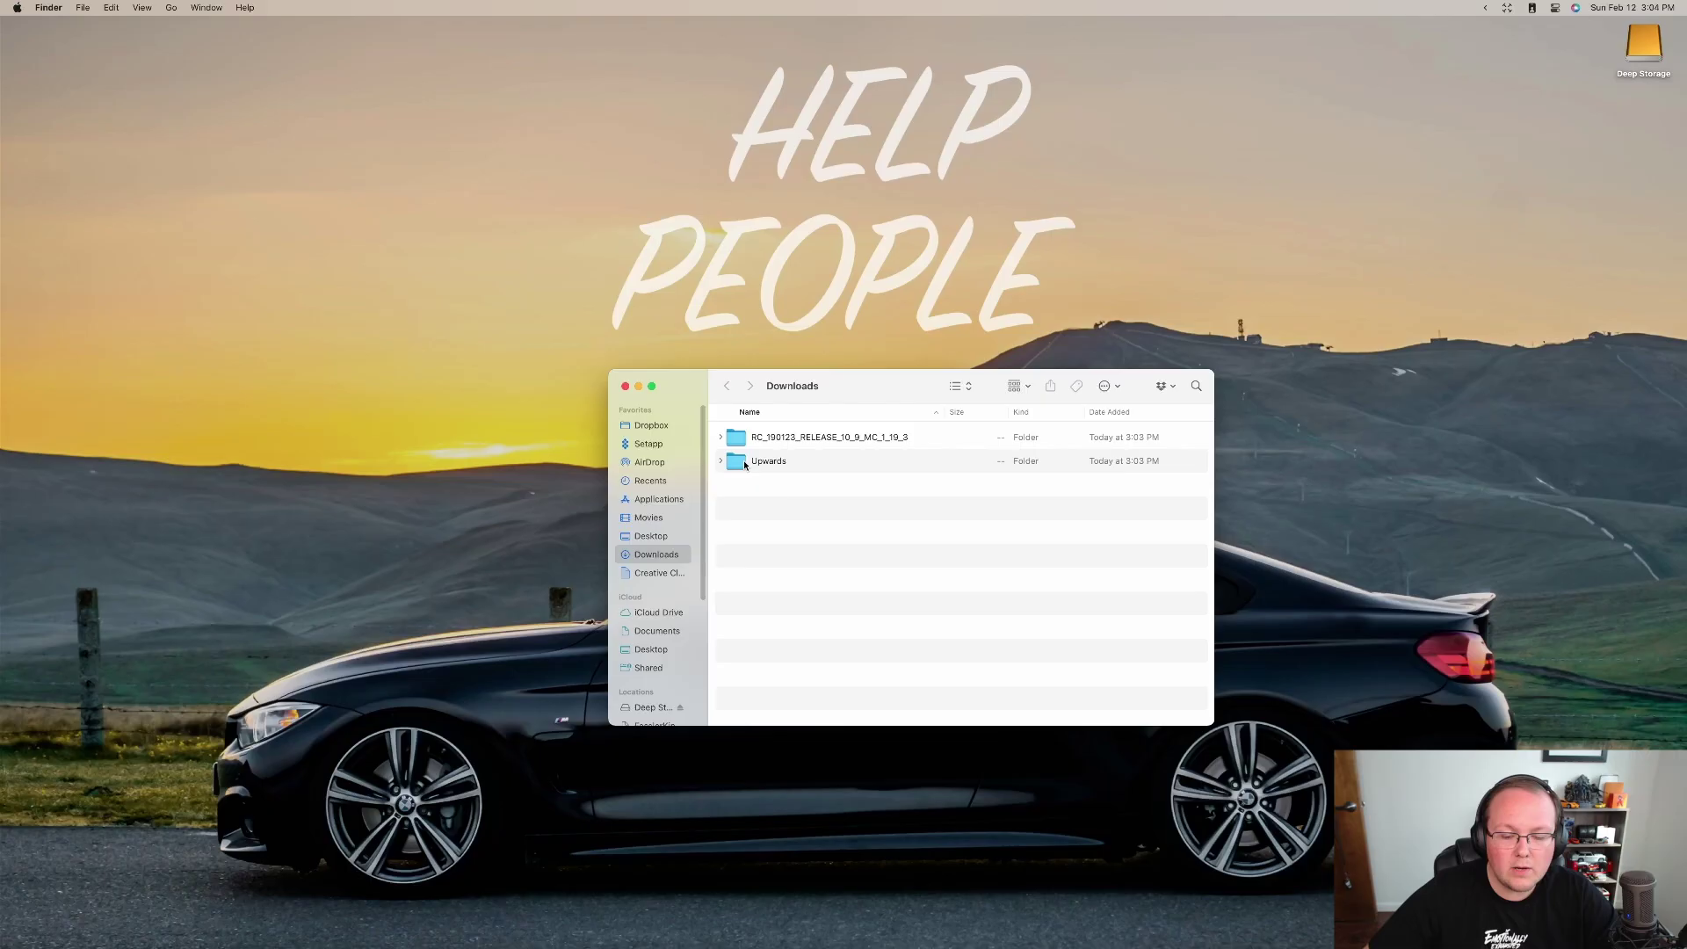
double_click(745, 462)
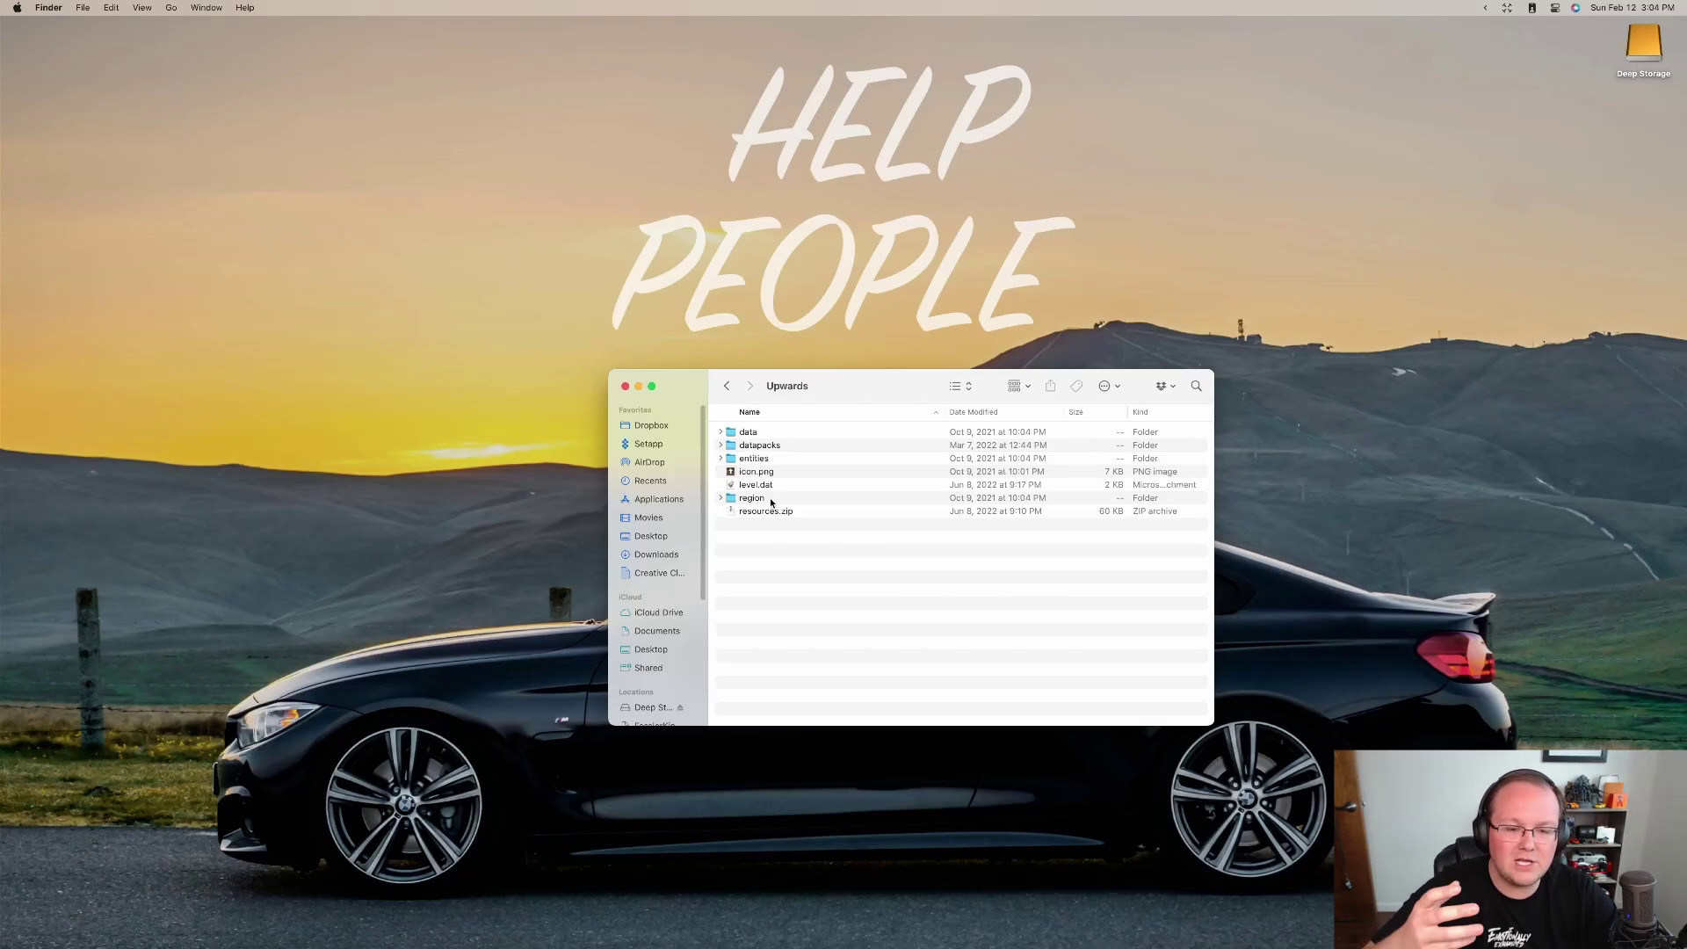
- Move the Upwards folder to the desktop and open the Radiant City release folder
left_click(726, 387)
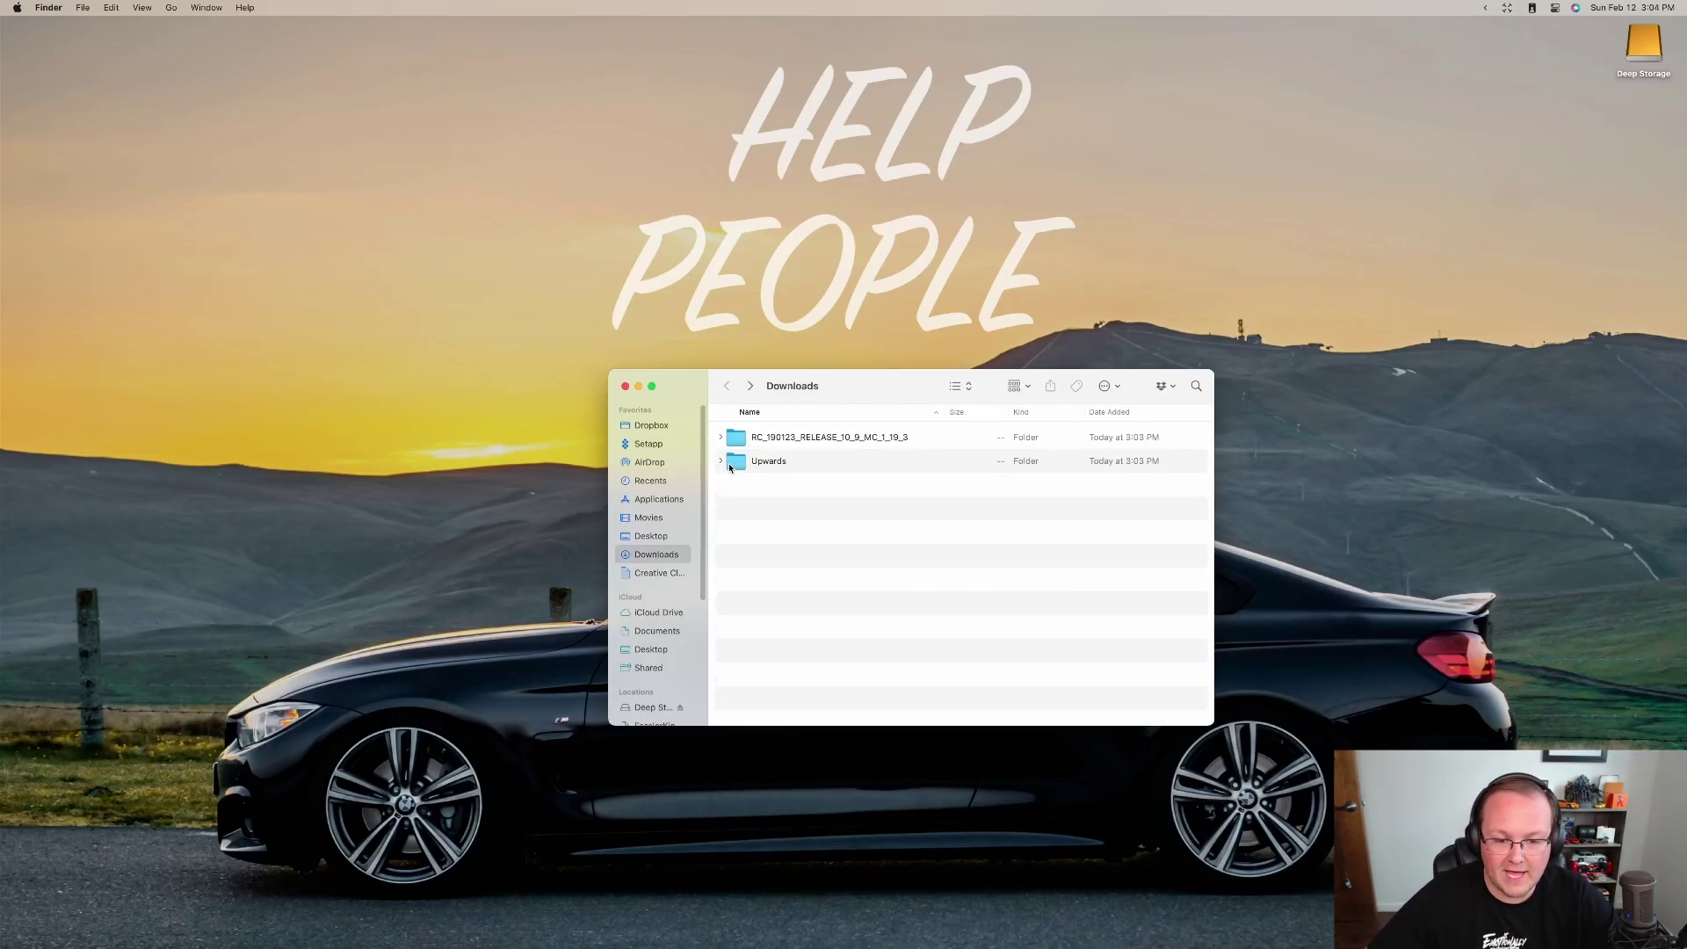
left_click_drag(740, 472, 1130, 232)
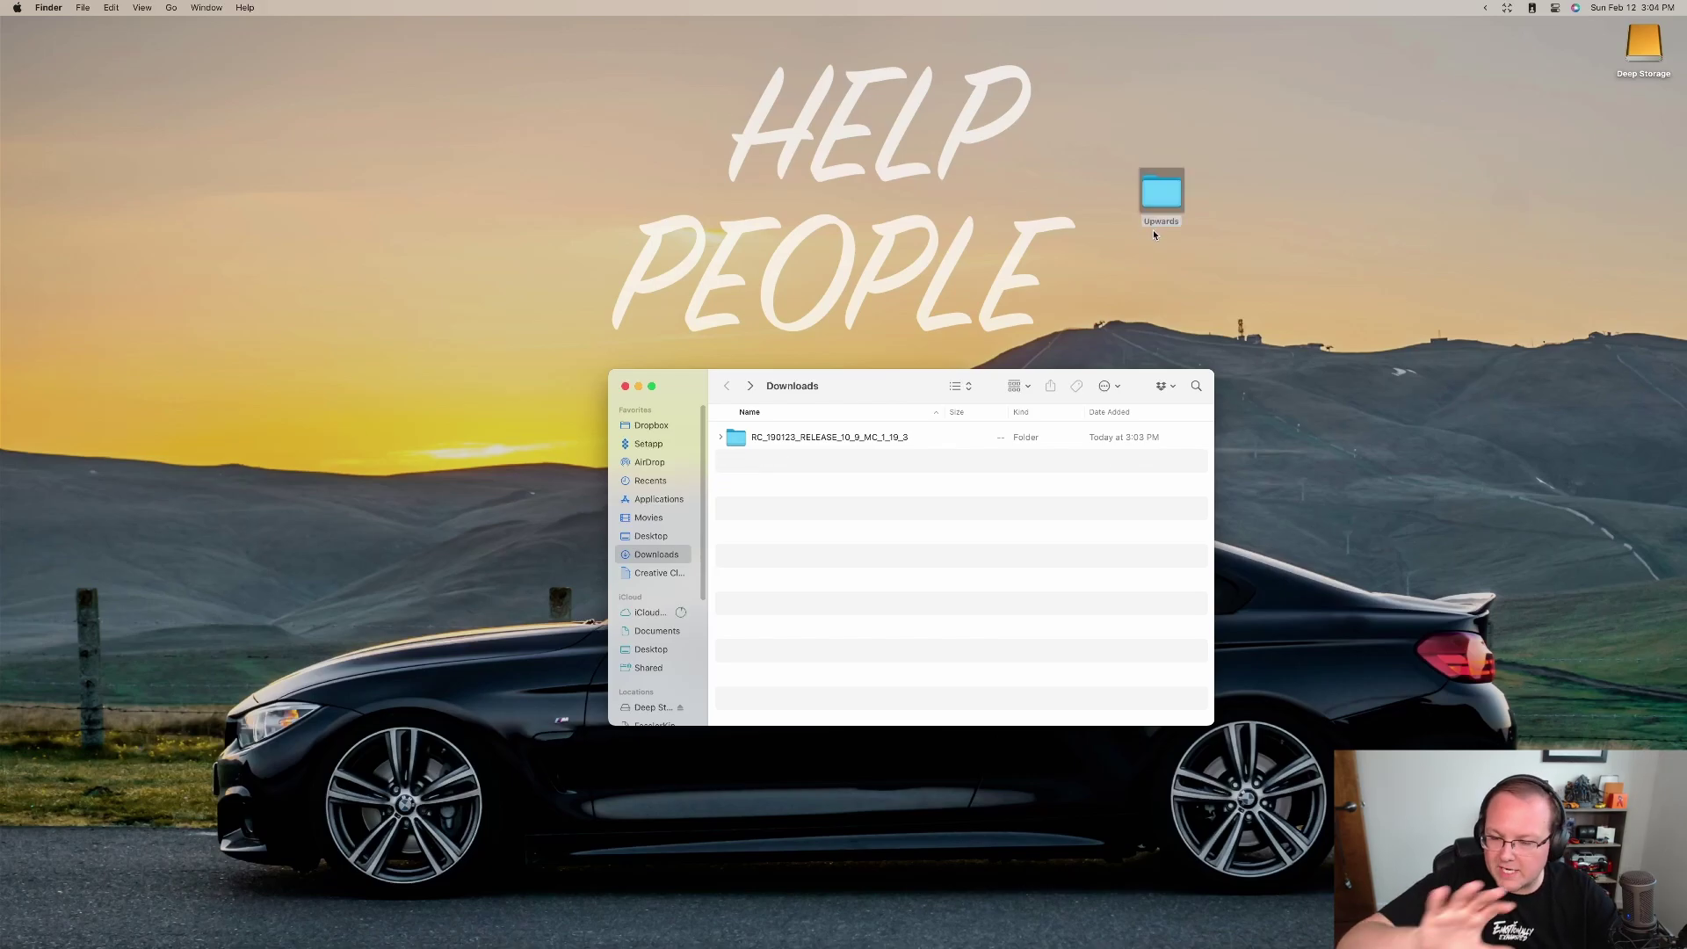
left_click(717, 438)
left_click(718, 438)
double_click(783, 439)
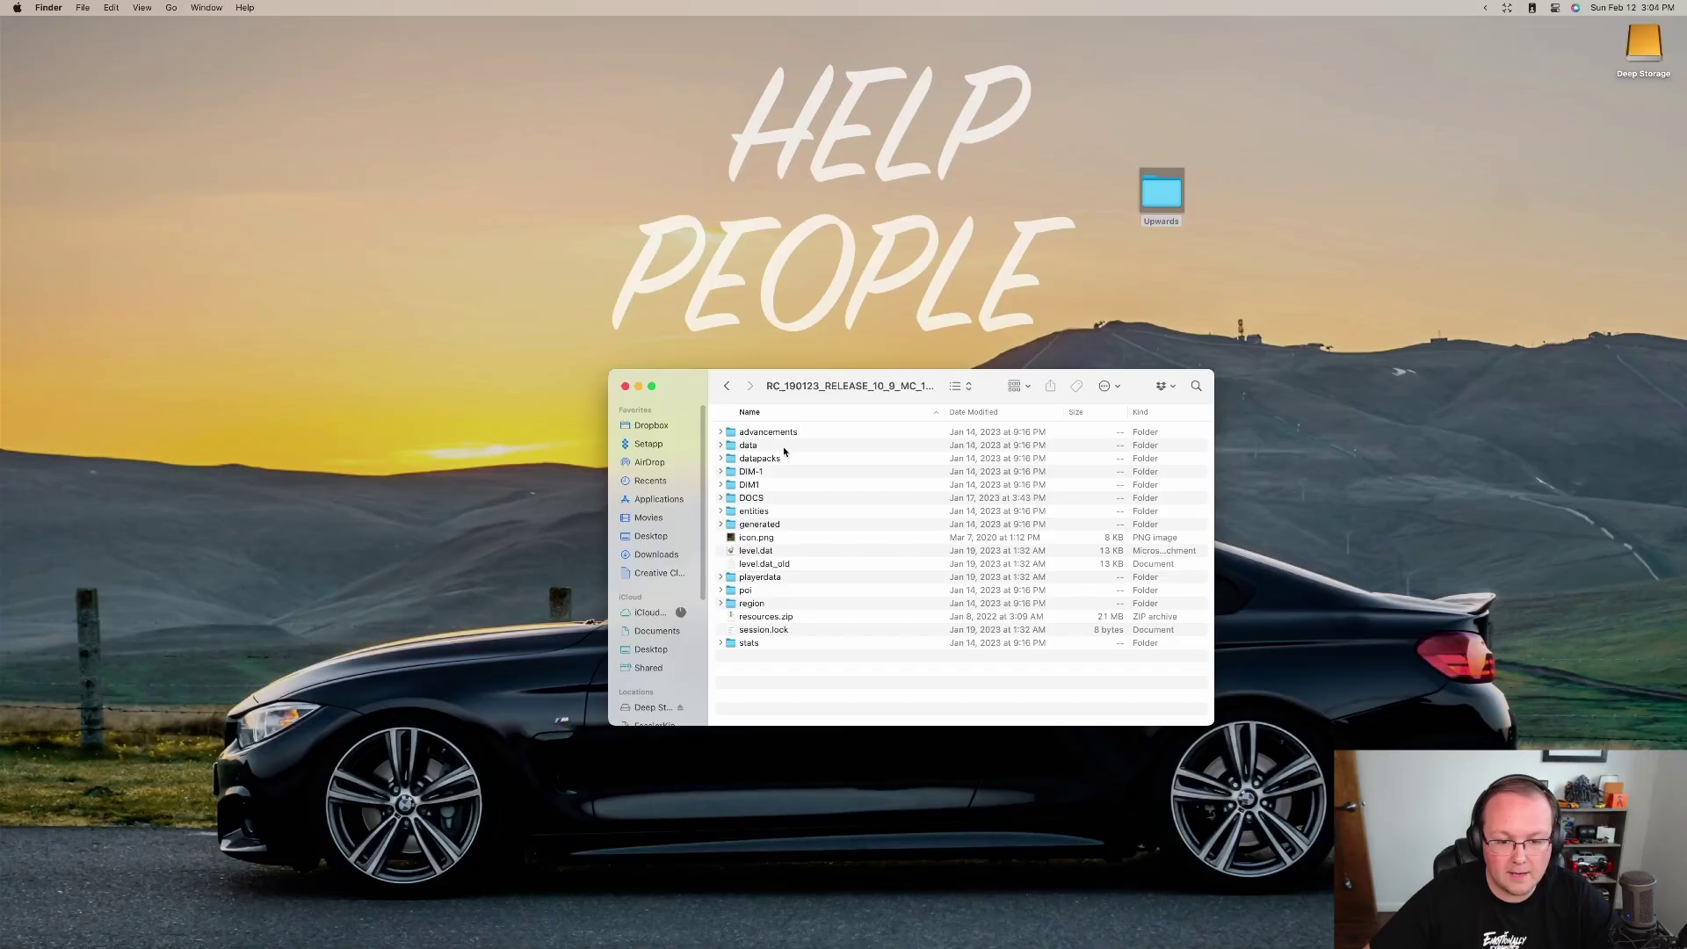
- Create a folder named RC and move all the Radiant City world files into it
right_click(818, 663)
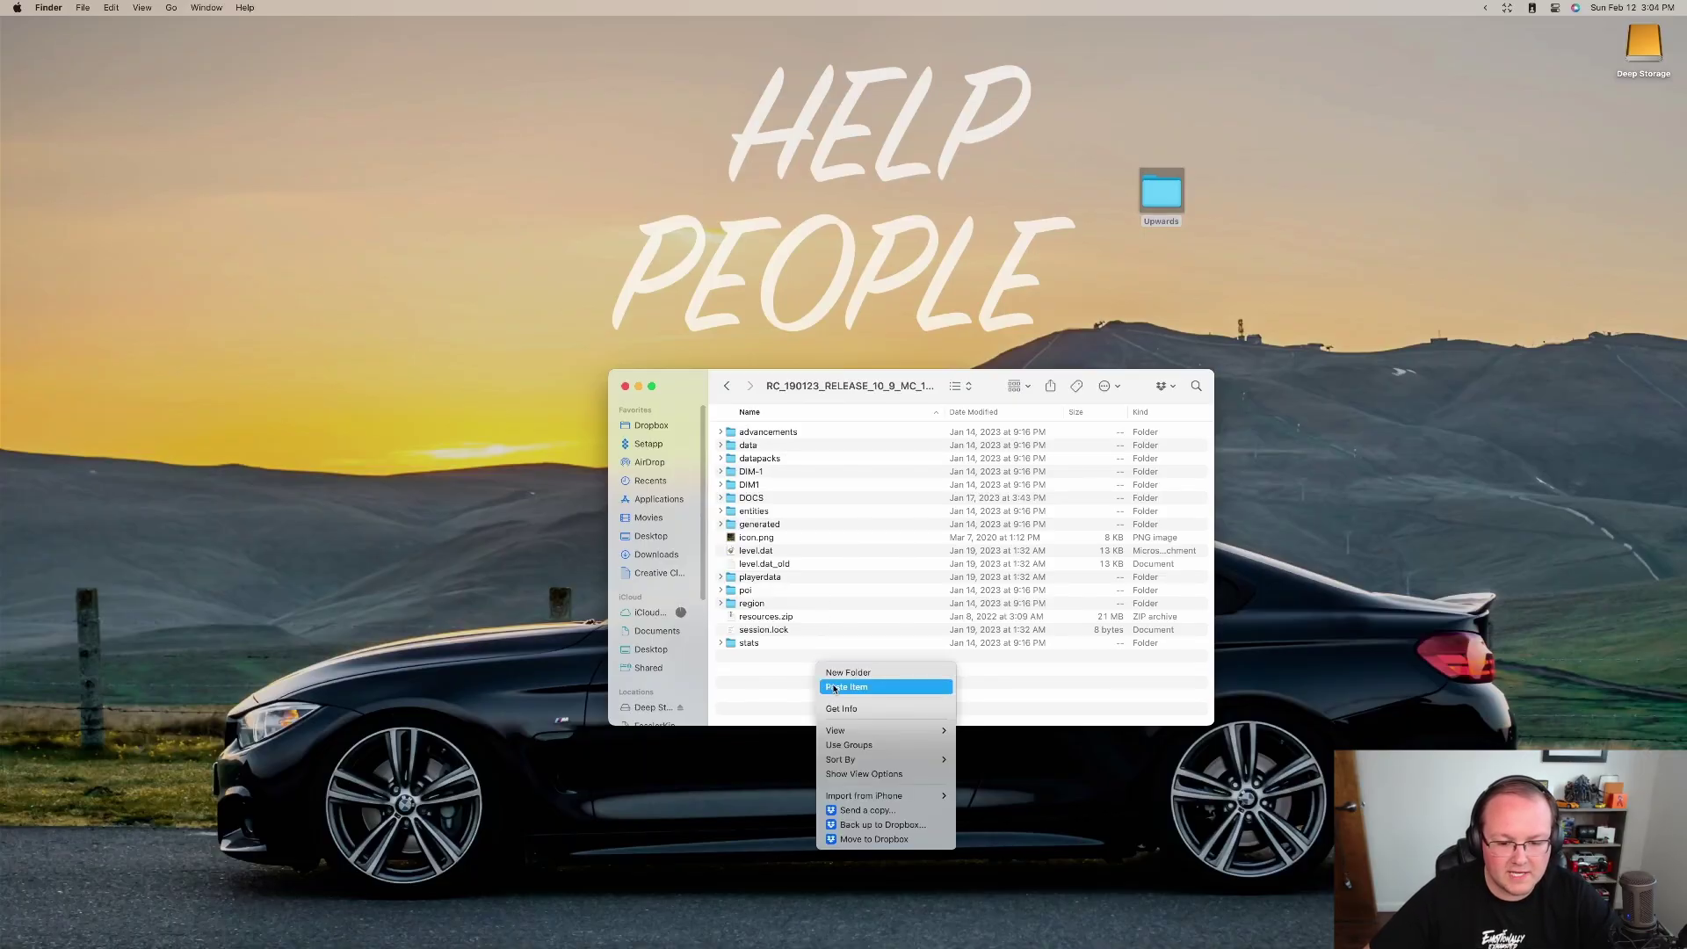
left_click(834, 674)
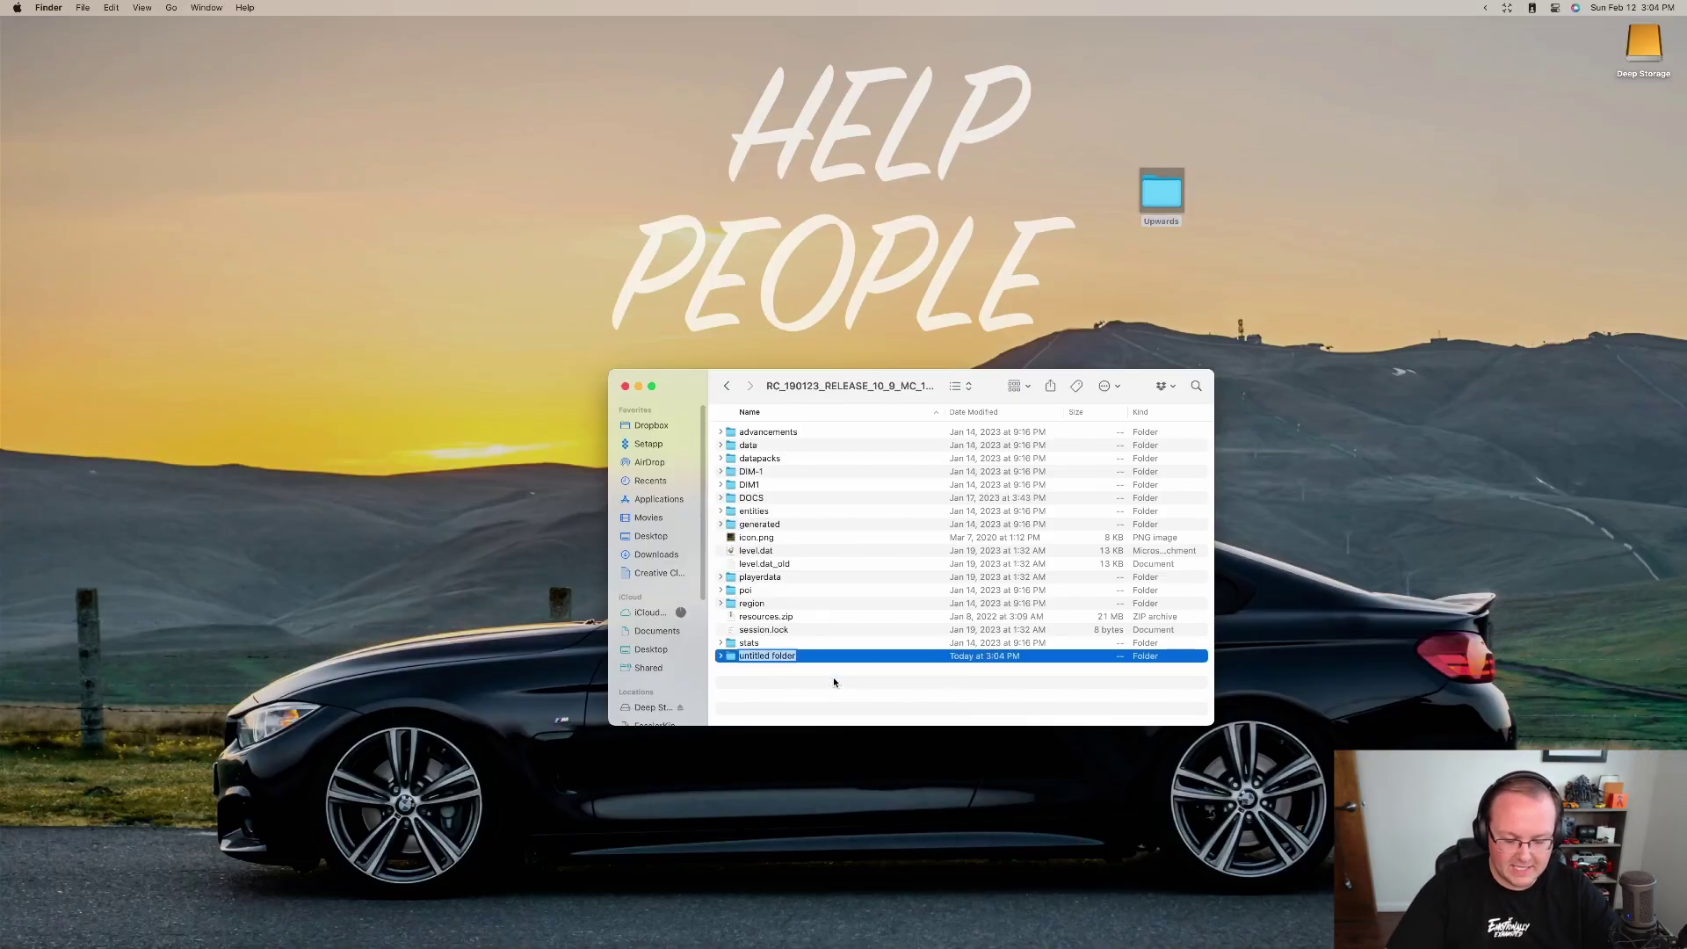
type("RC")
key("Return")
left_click(782, 657)
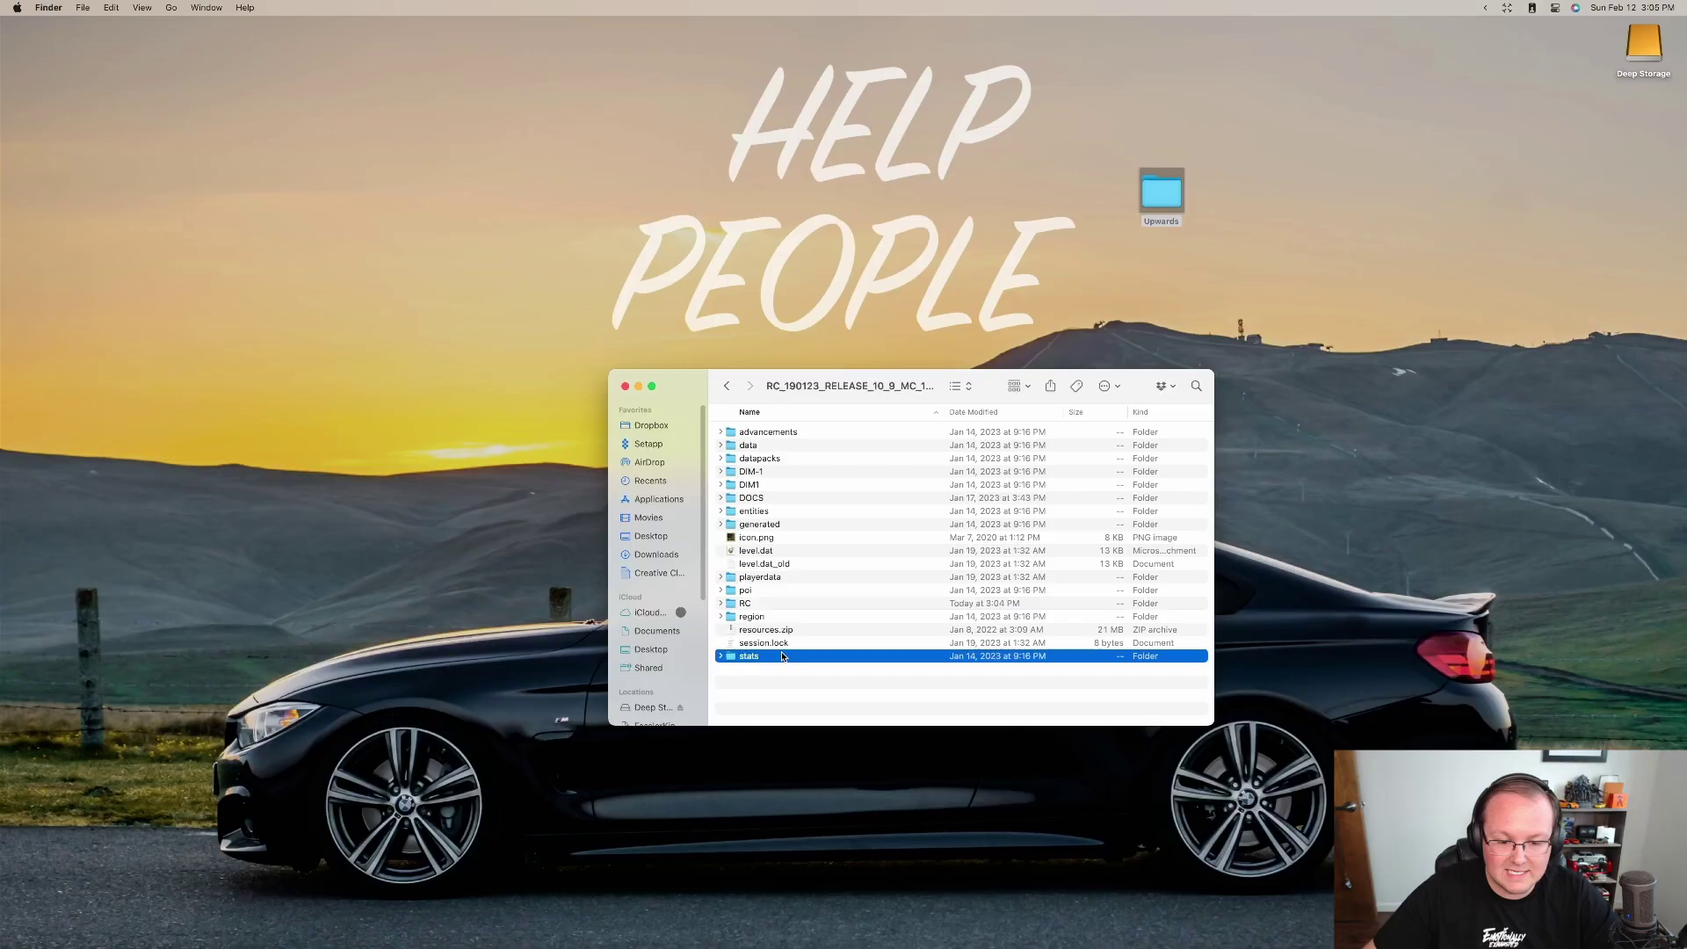
left_click(754, 617, "shift")
left_click_drag(754, 617, 731, 604)
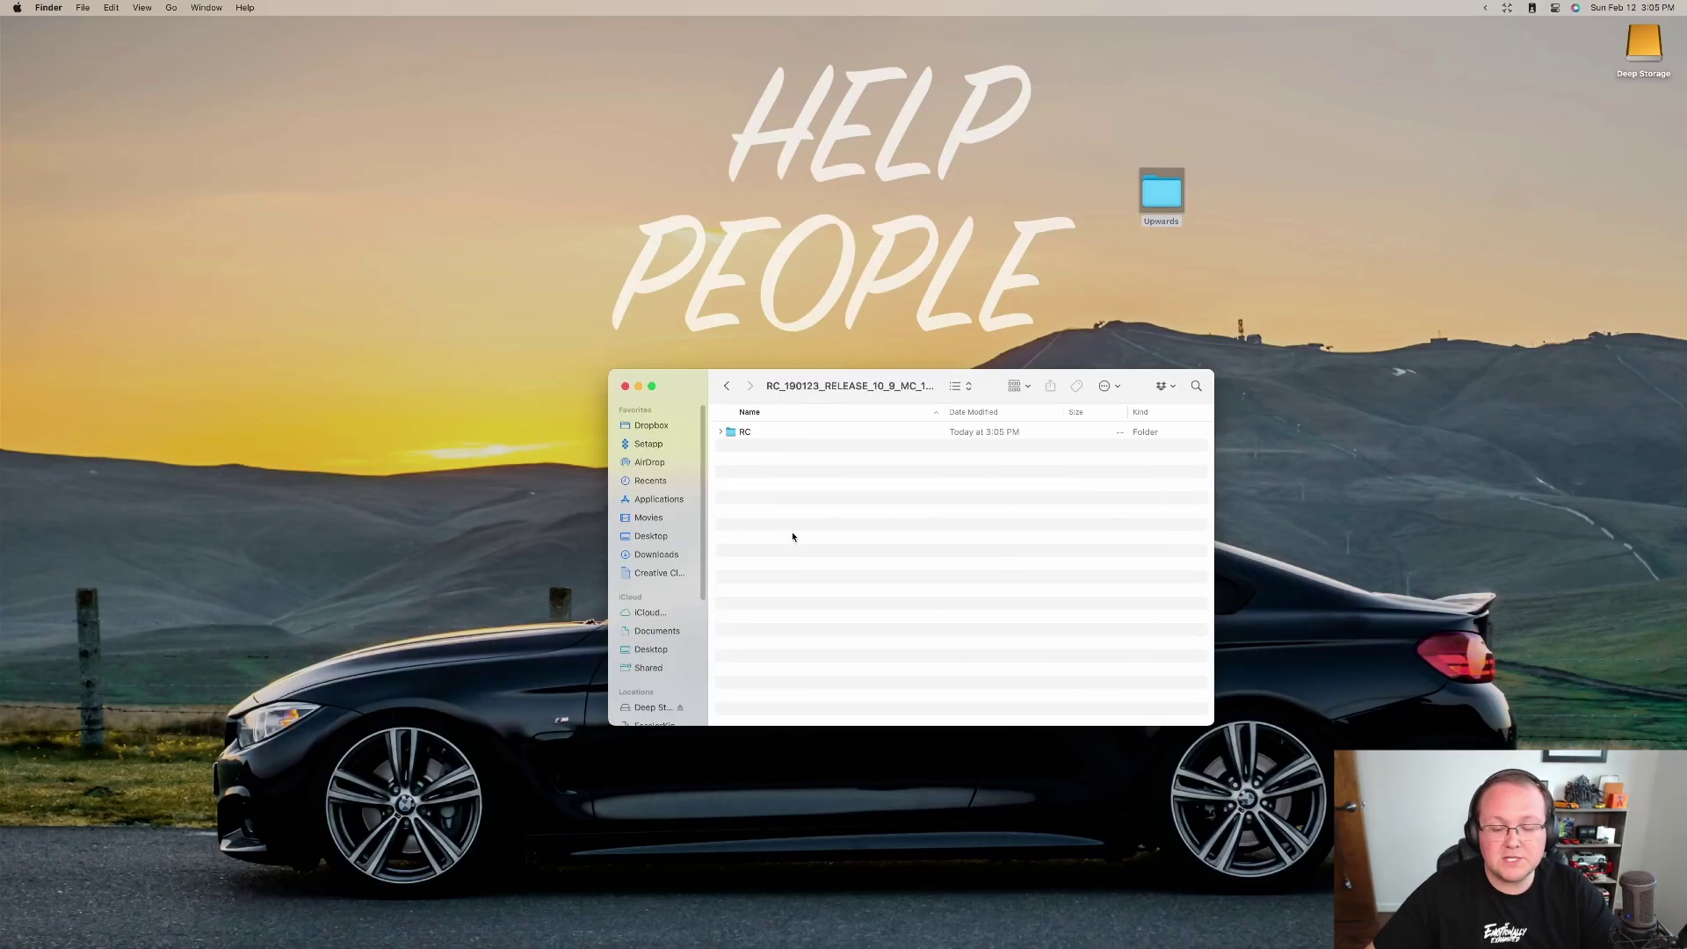
double_click(747, 439)
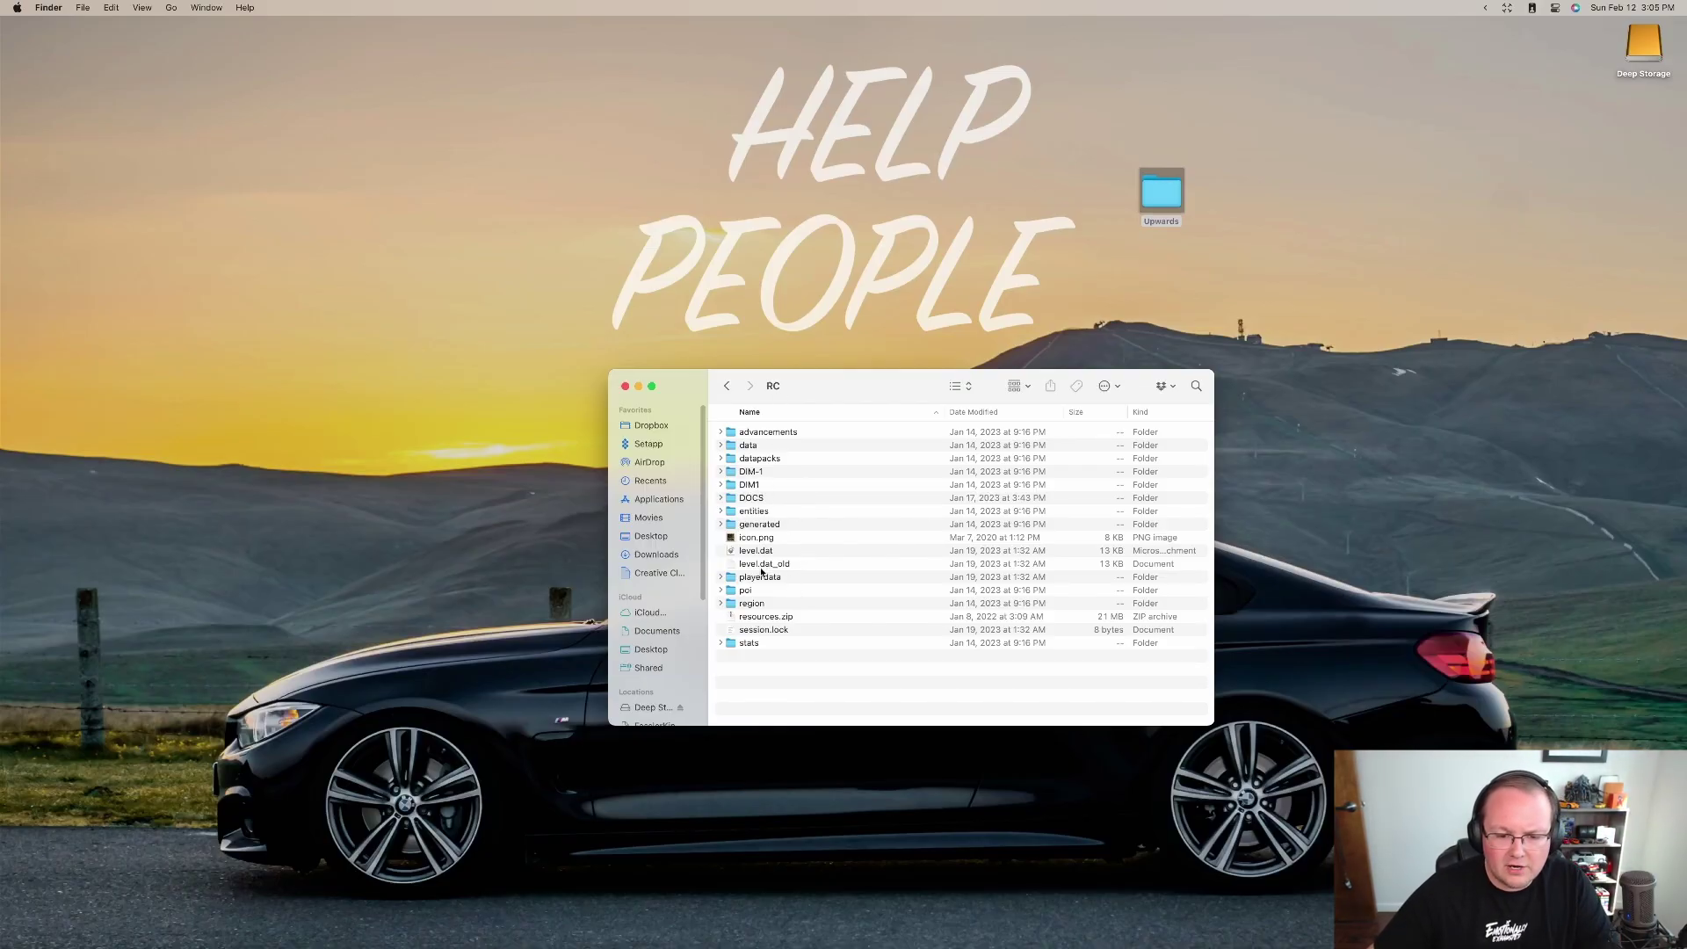
- Move RC to the desktop, then check the Upwards and RC folders there
left_click(726, 387)
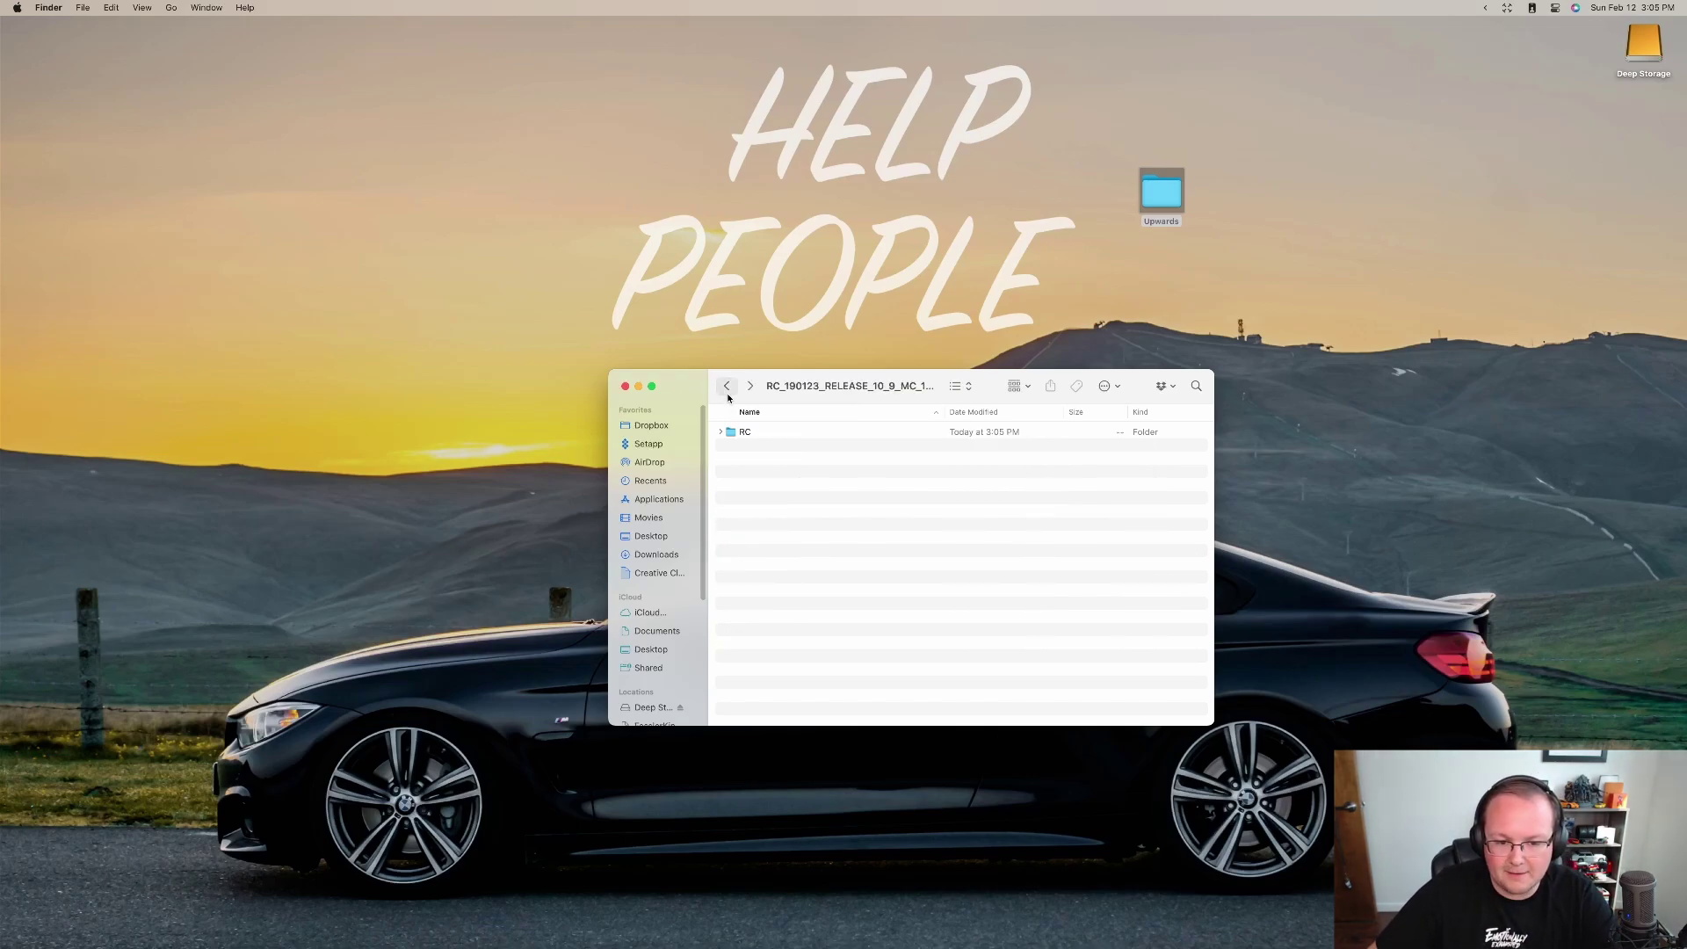
left_click(756, 434)
left_click_drag(756, 435, 1251, 216)
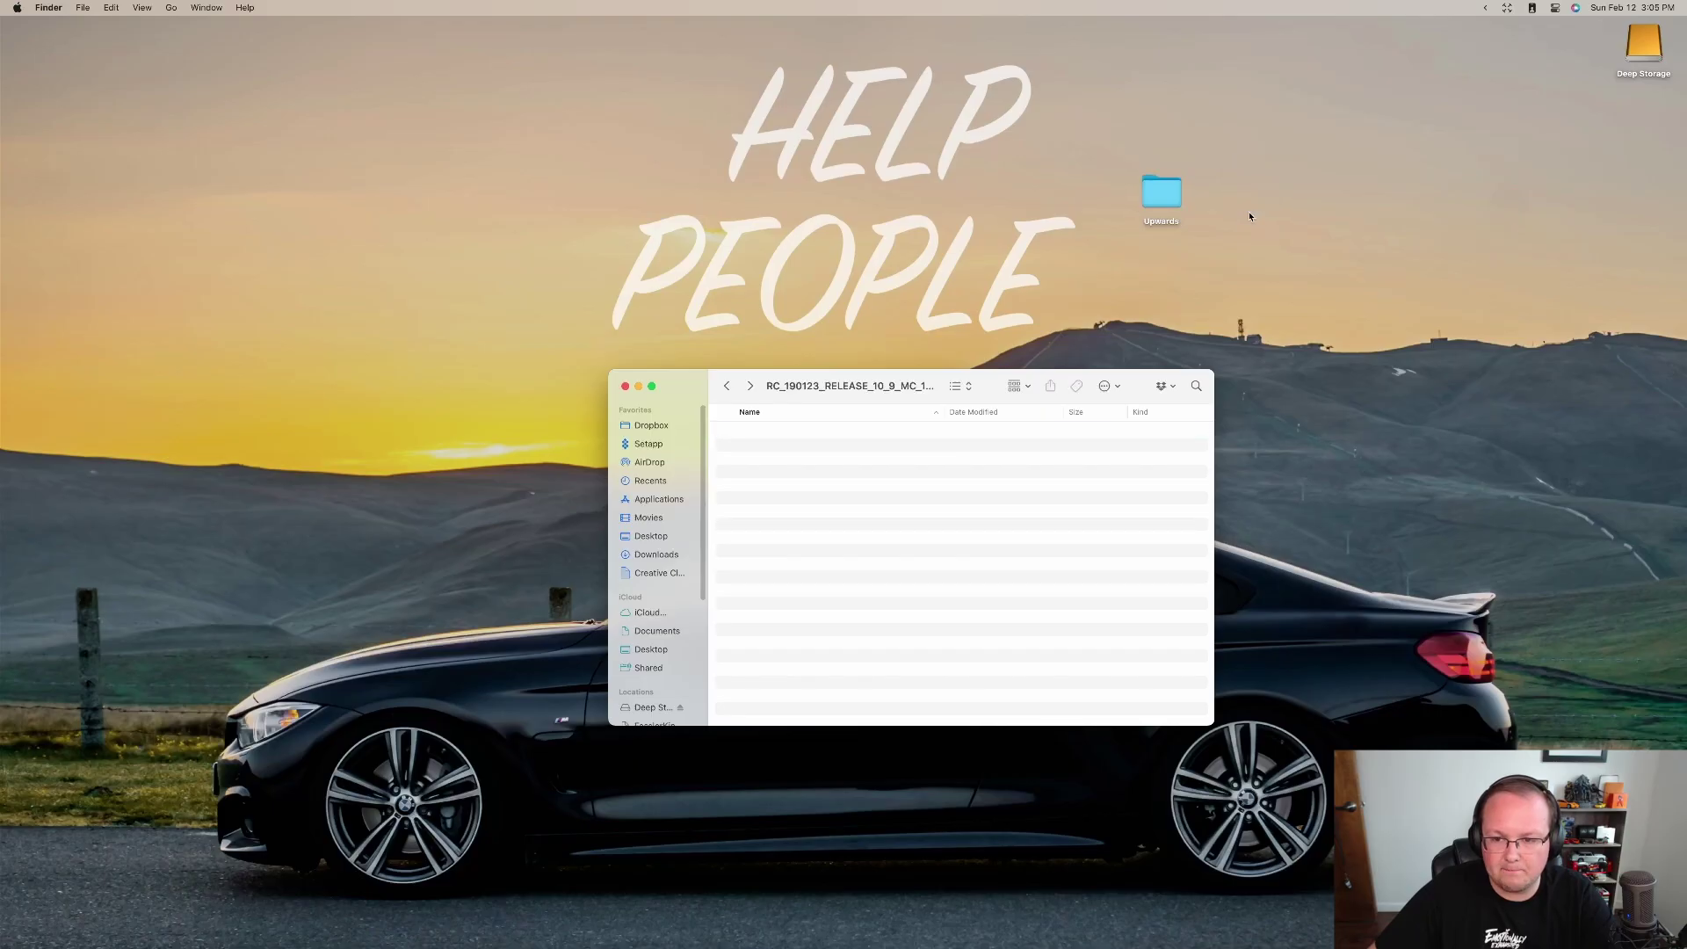
left_click(626, 387)
double_click(1163, 189)
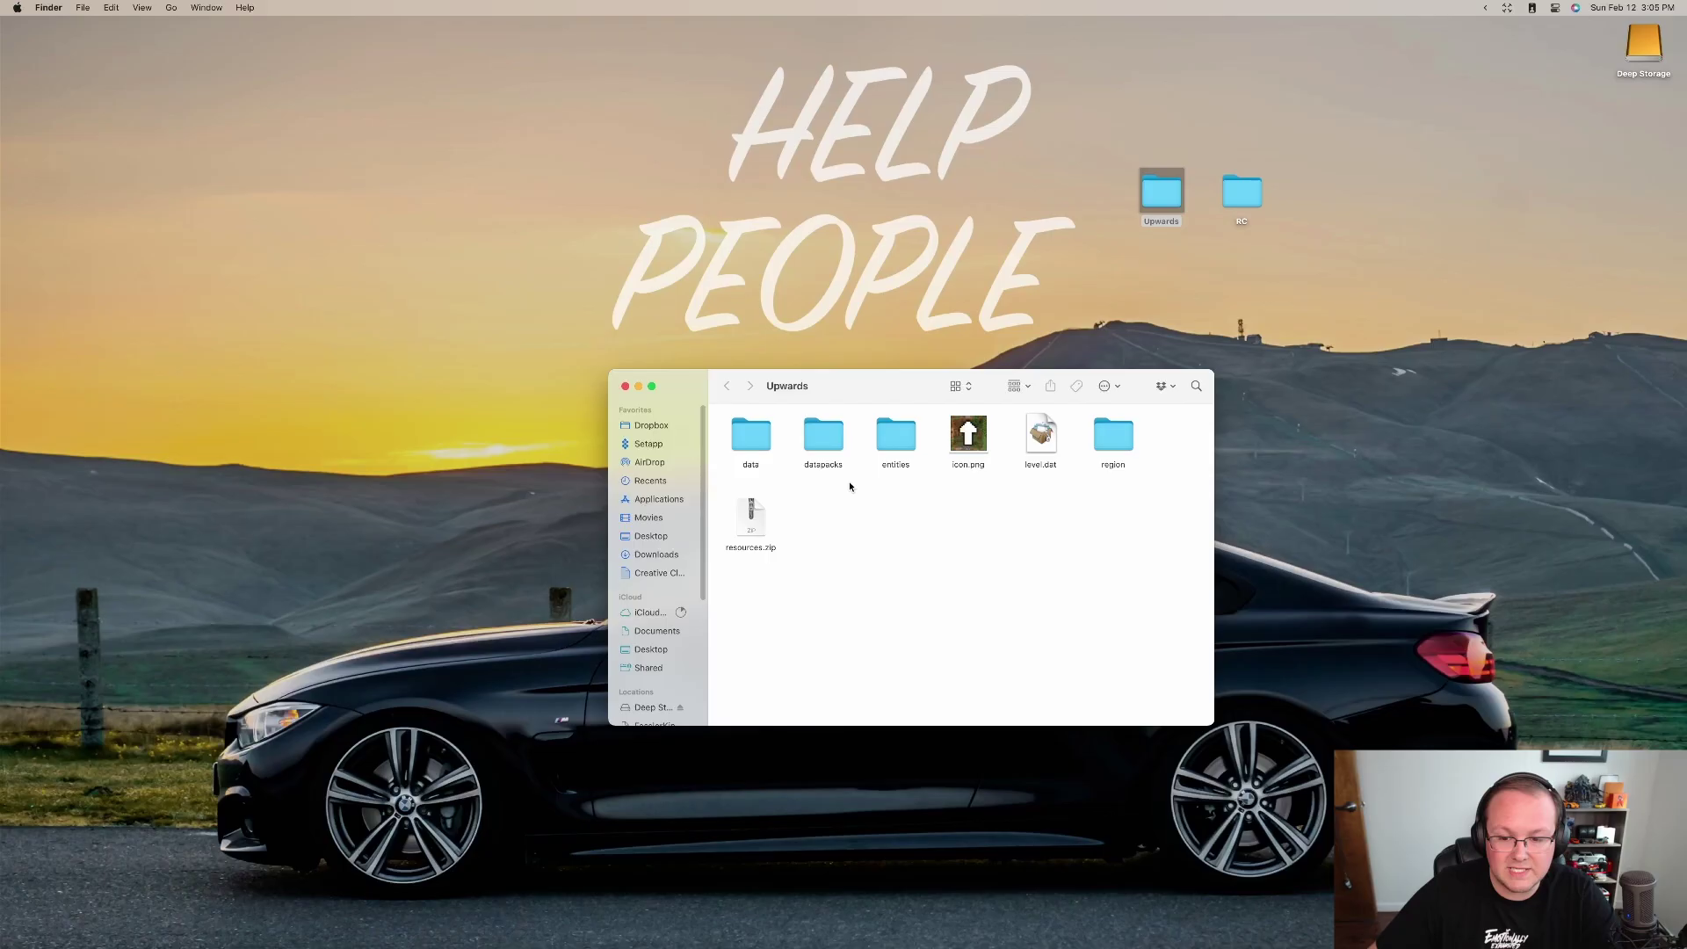
left_click(626, 387)
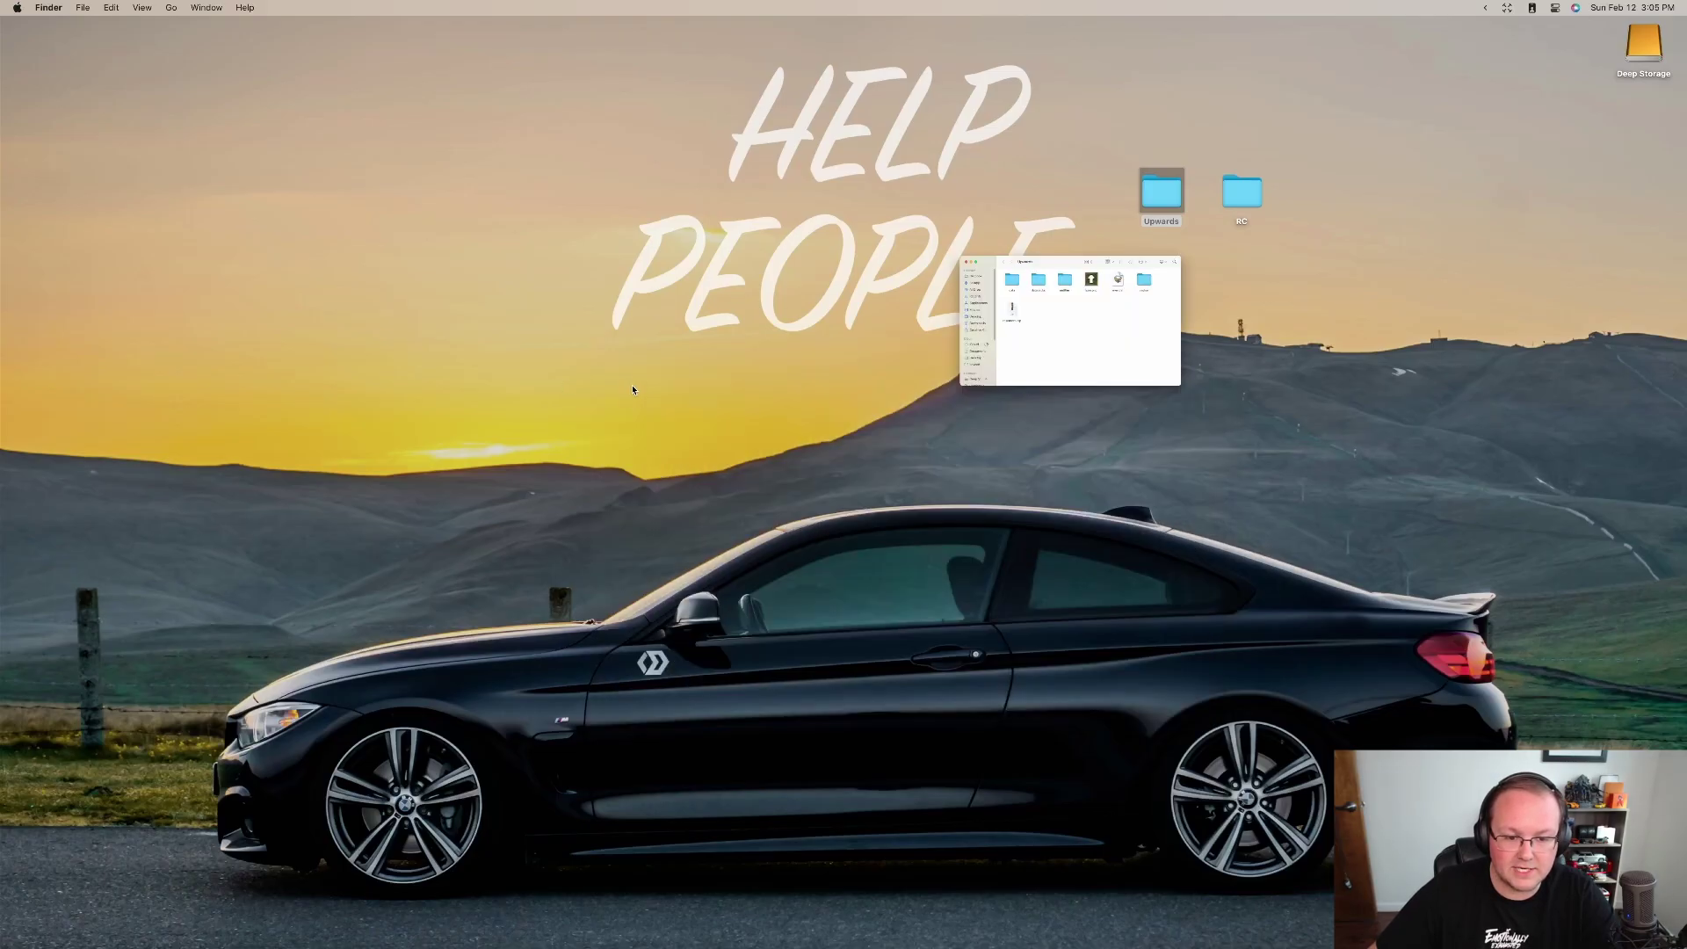
double_click(1244, 202)
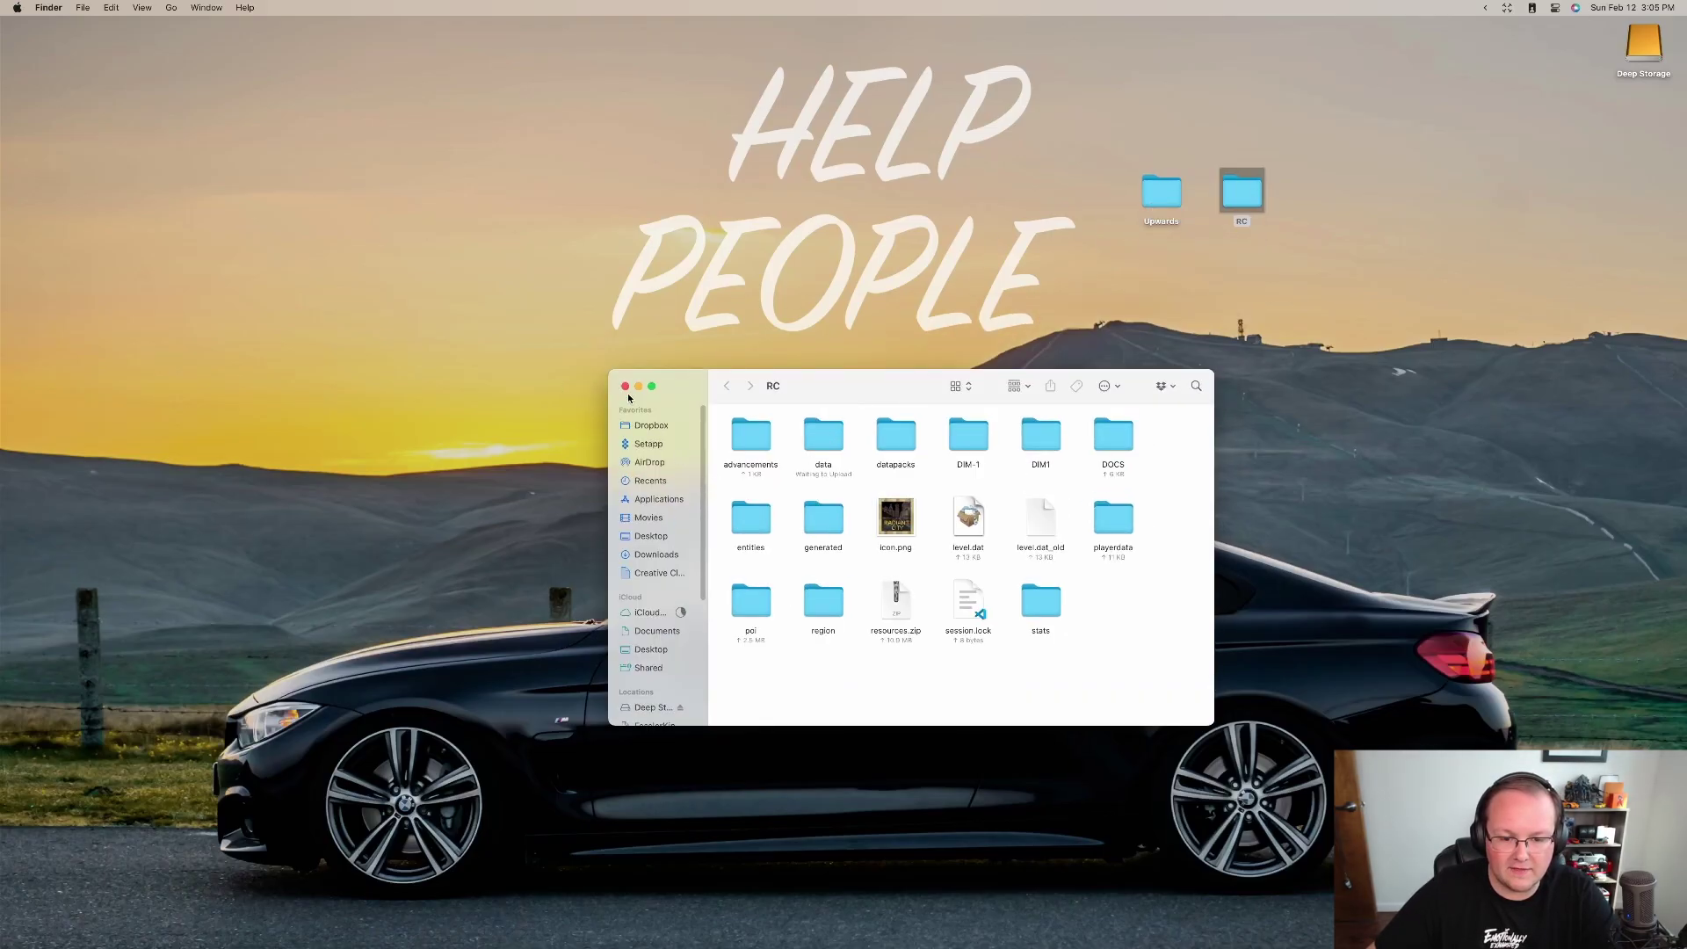
left_click(626, 386)
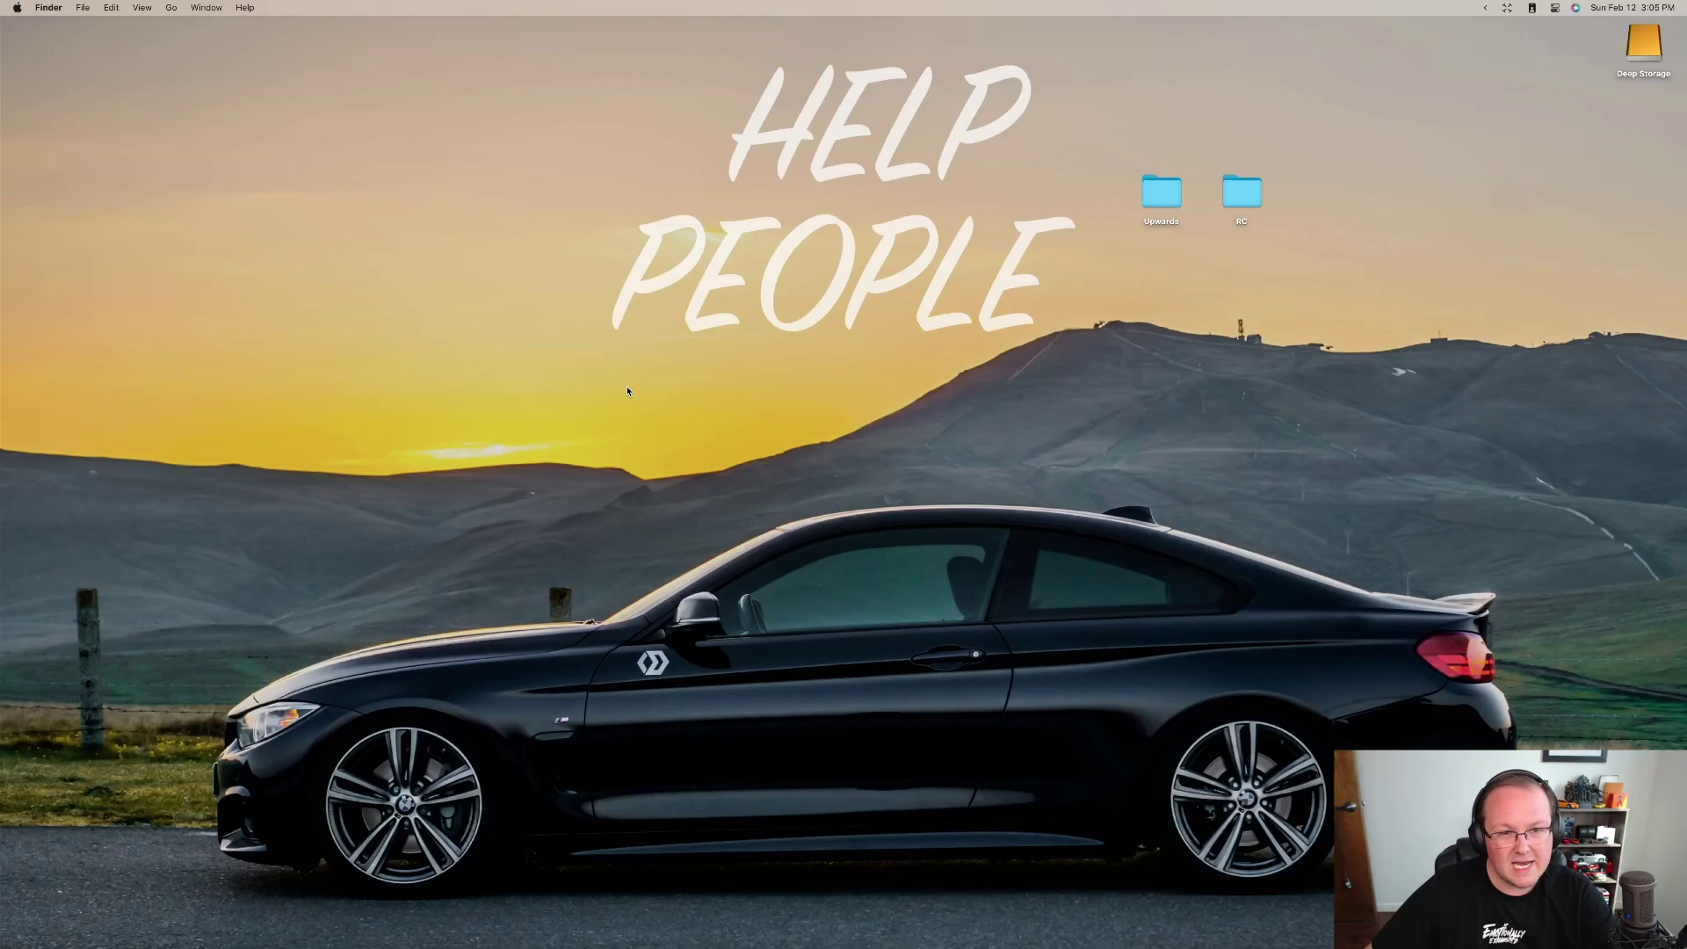
- Launch Minecraft Launcher from Spotlight and open the Latest release installation's game folder
key("super+space")
type("minecraft")
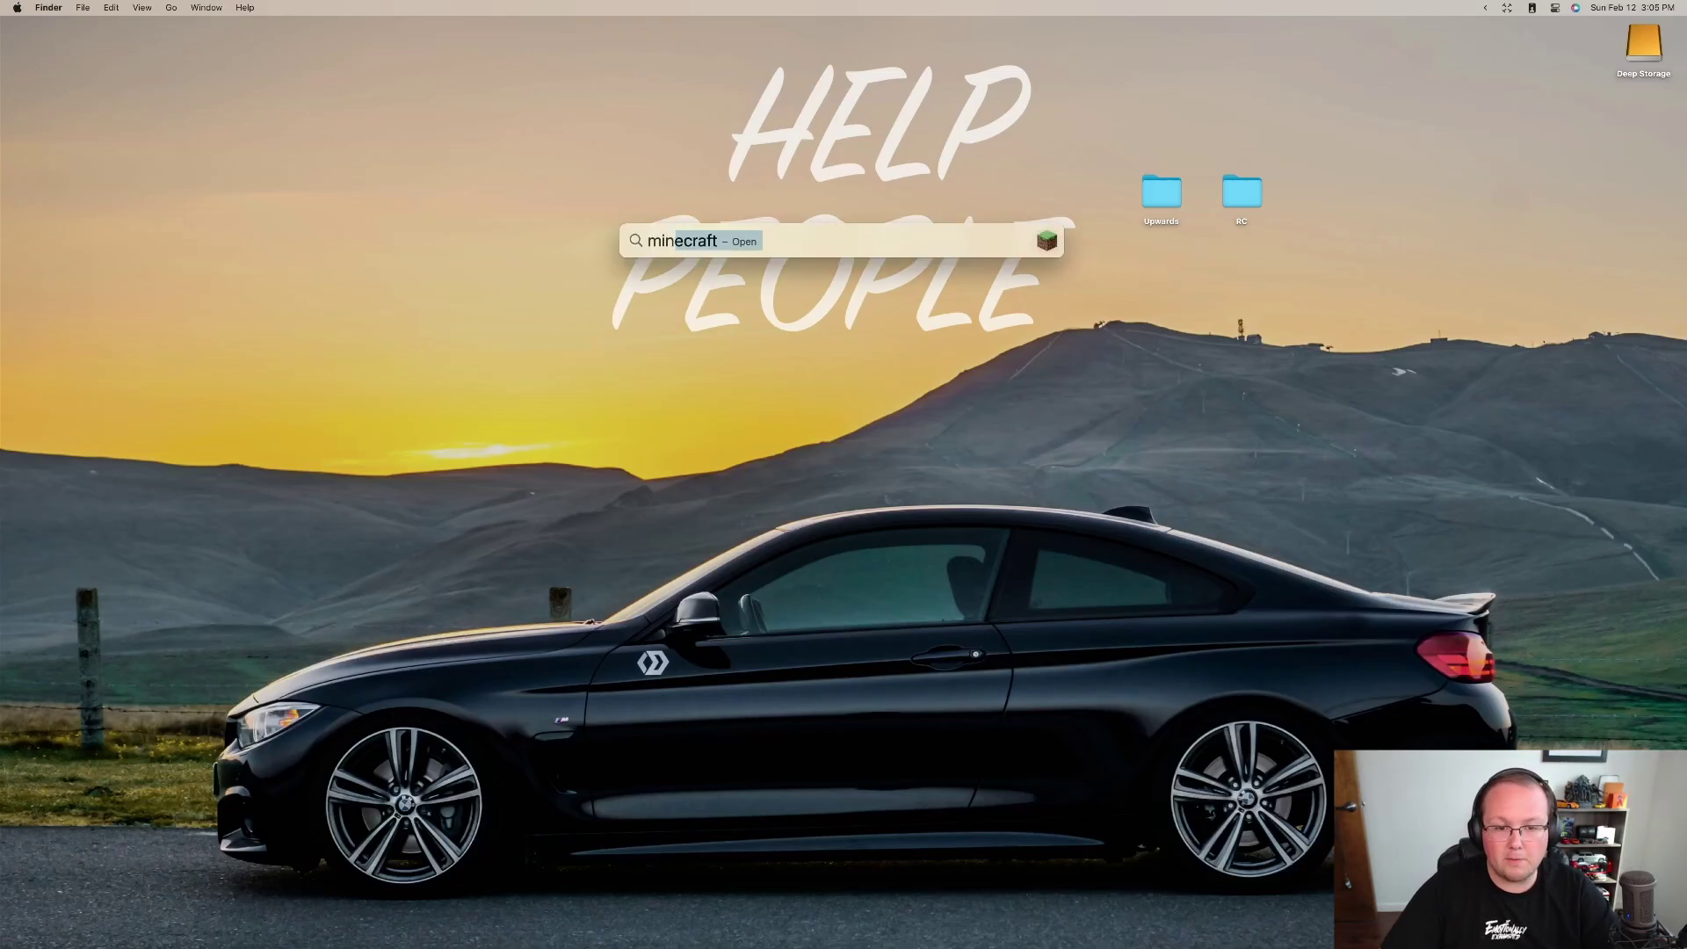
key("Return")
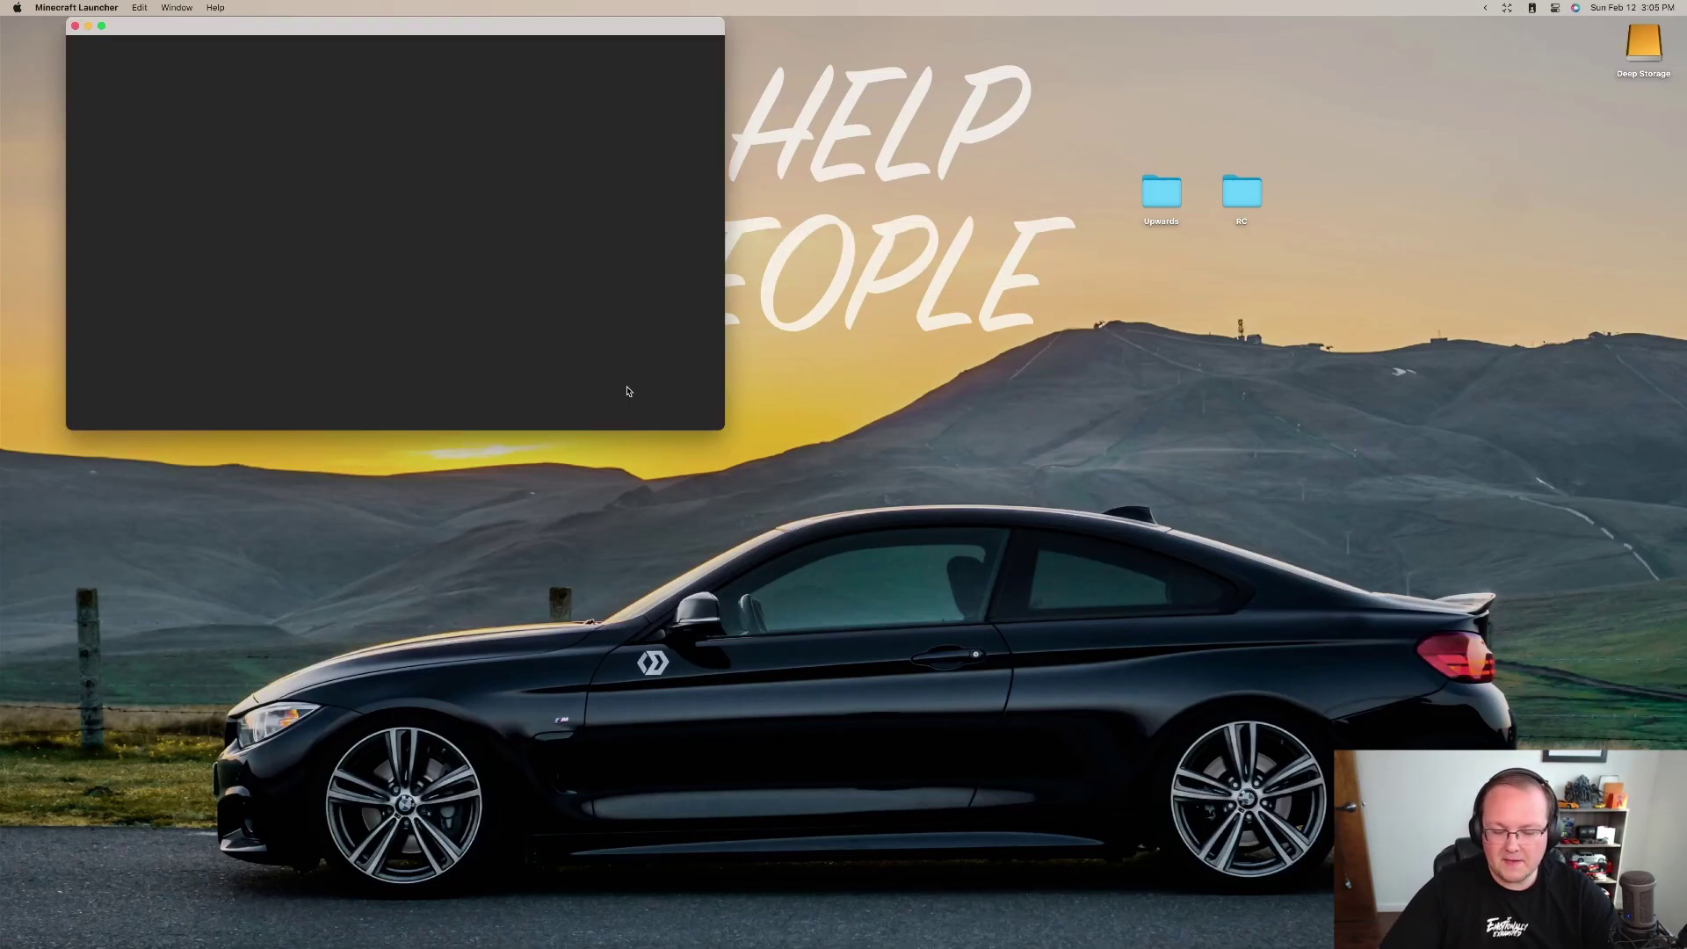
left_click_drag(603, 38, 1010, 217)
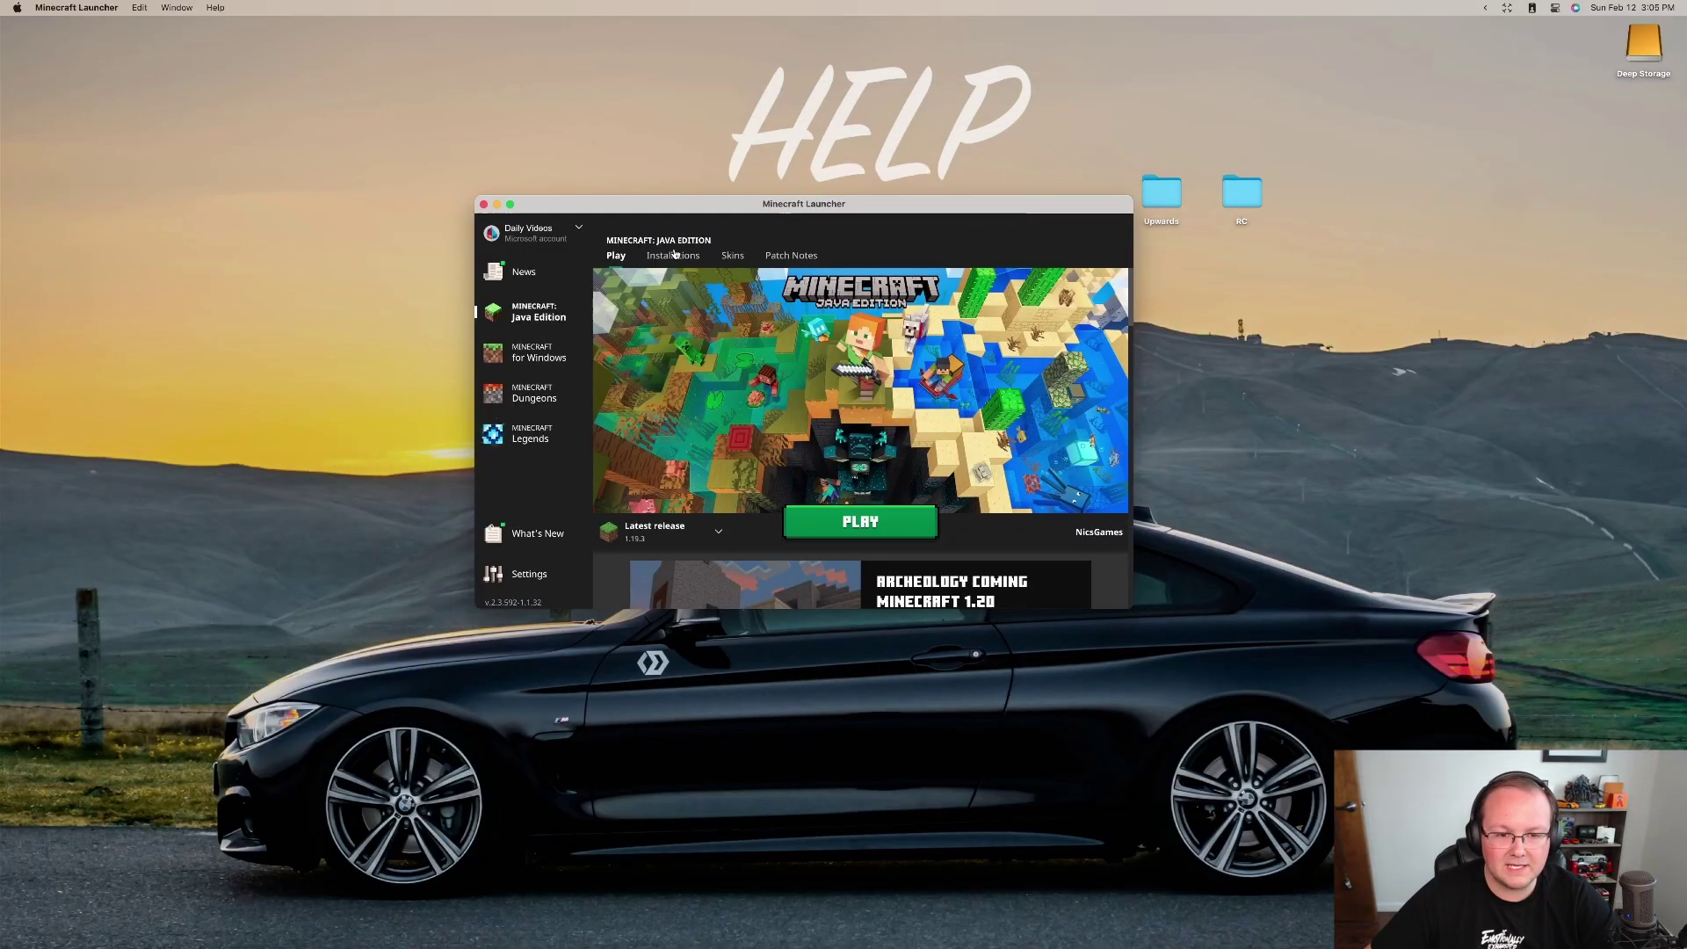
left_click(674, 257)
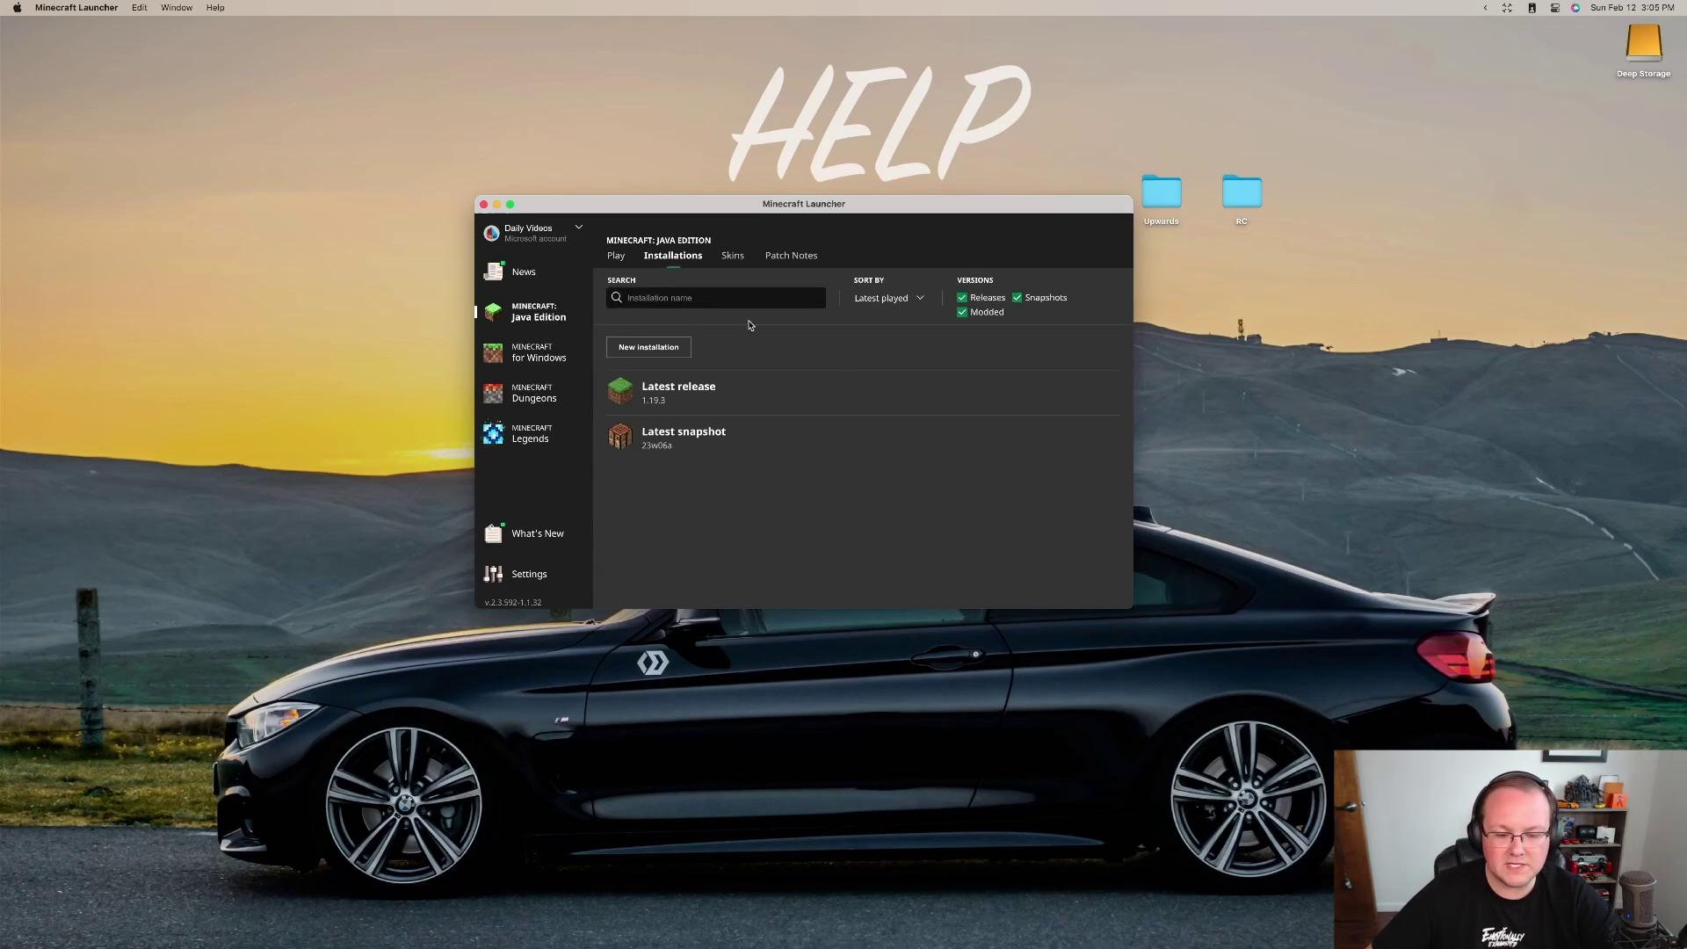
mouse_move(732, 393)
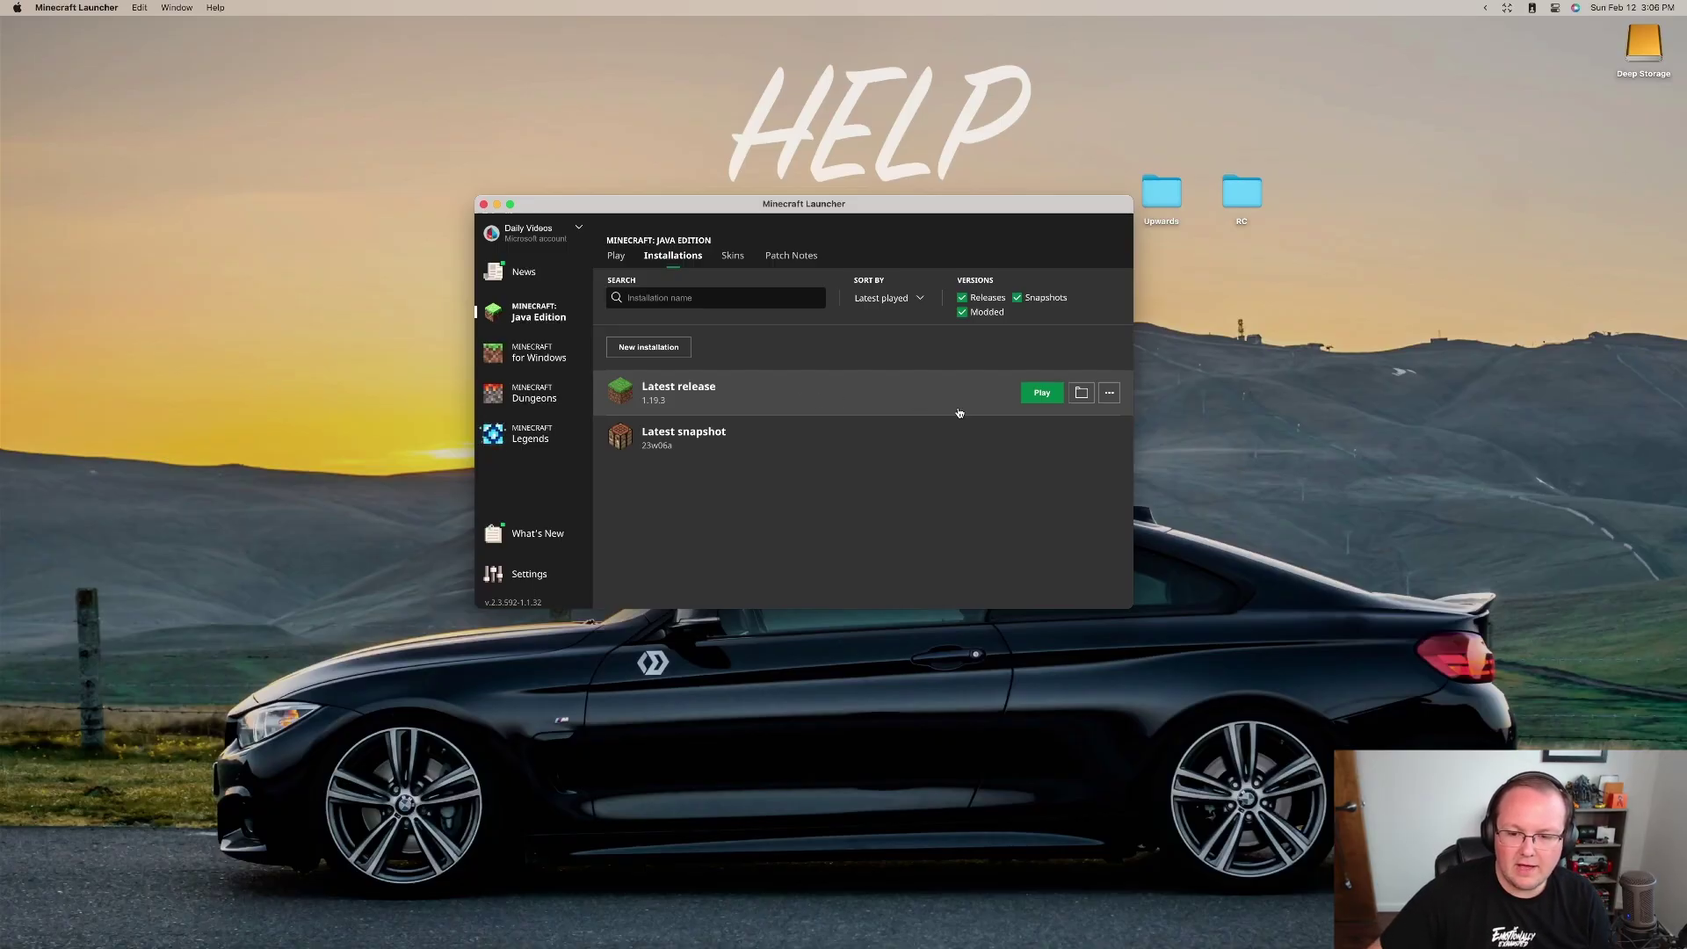
left_click(1084, 395)
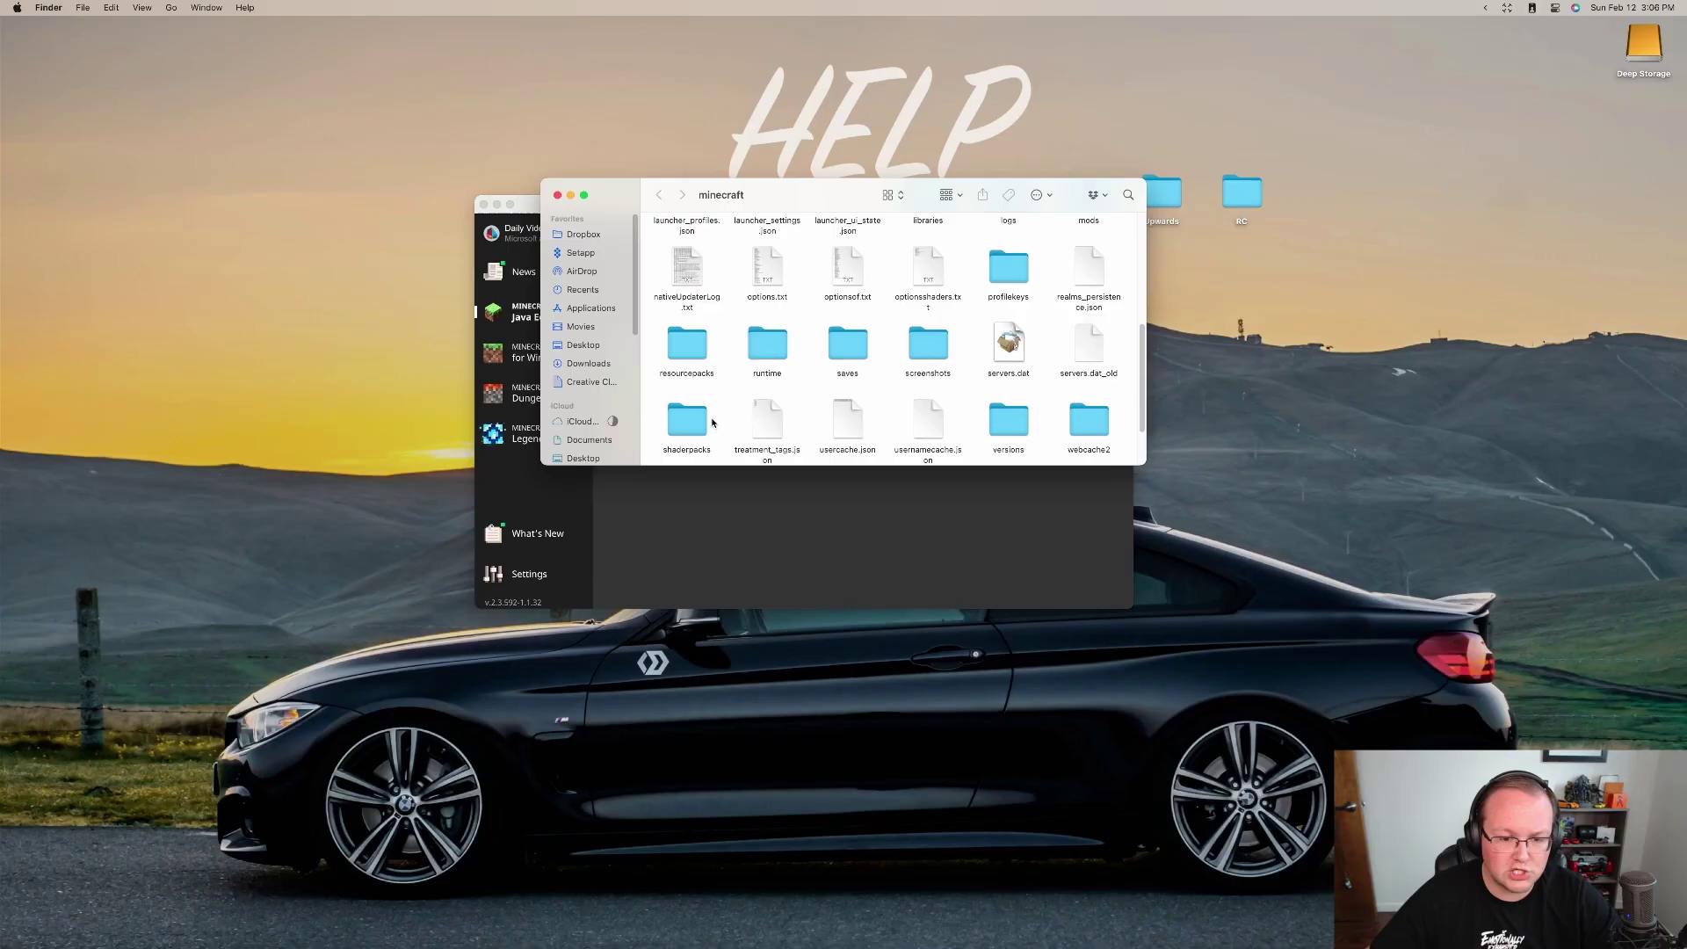
- Move Upwards and RC from the desktop into the saves folder, confirming the move out of iCloud Drive
double_click(848, 347)
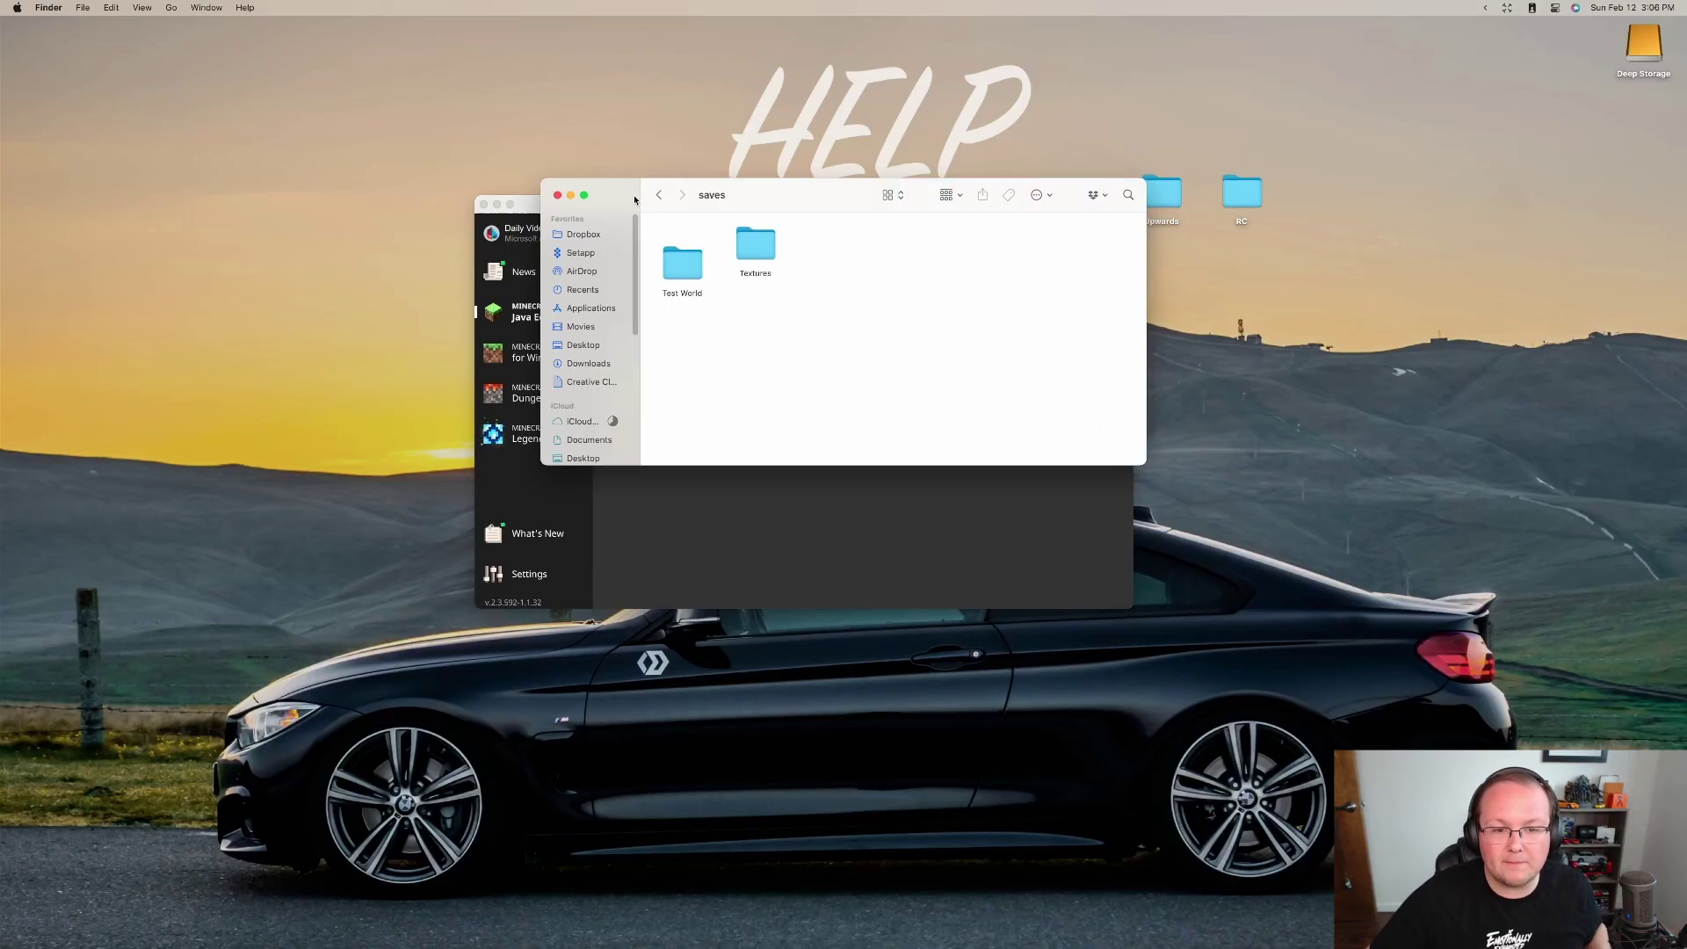
left_click(659, 194)
scroll(892, 317, "up", 3)
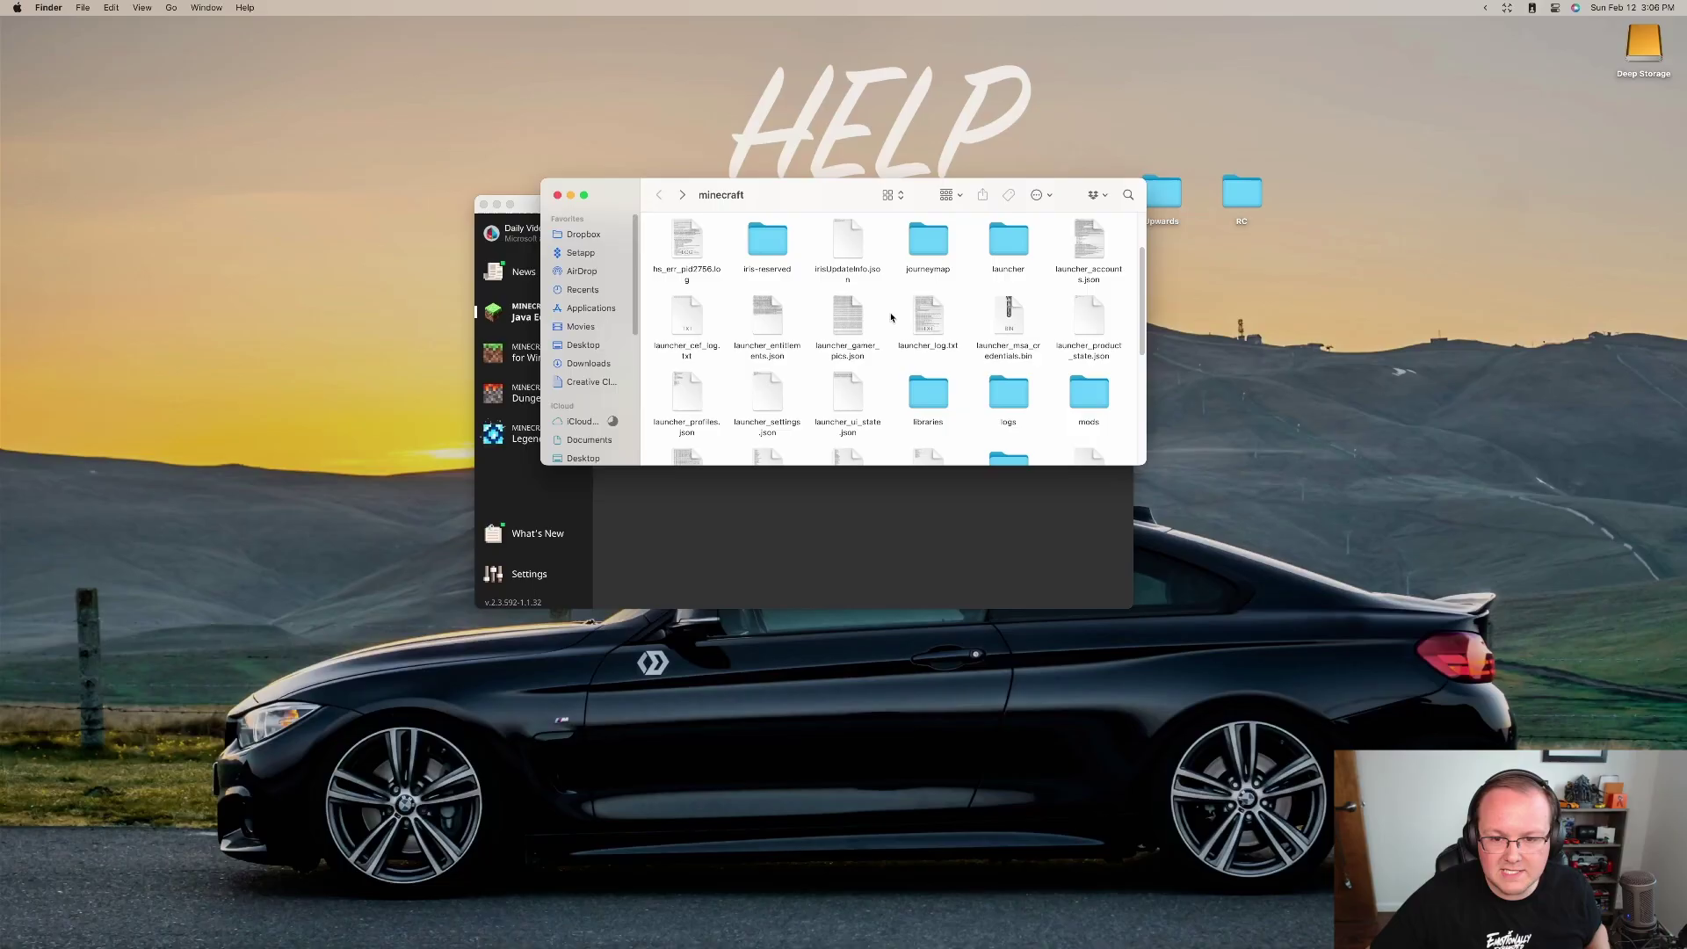
scroll(892, 317, "down", 5)
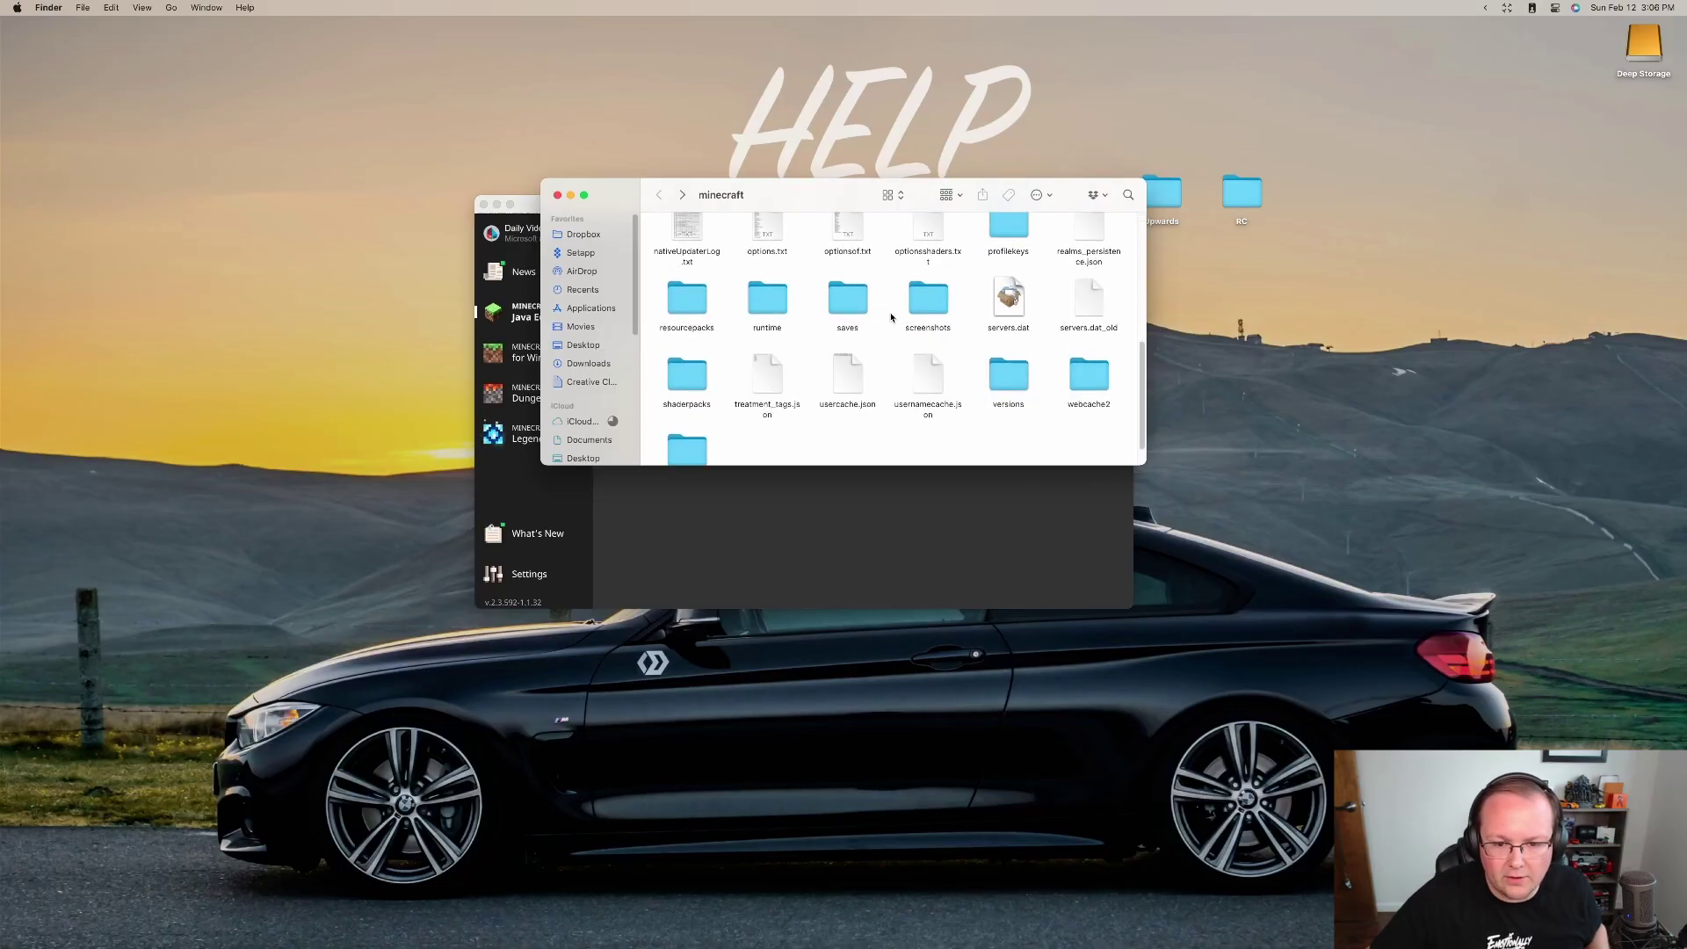
double_click(860, 300)
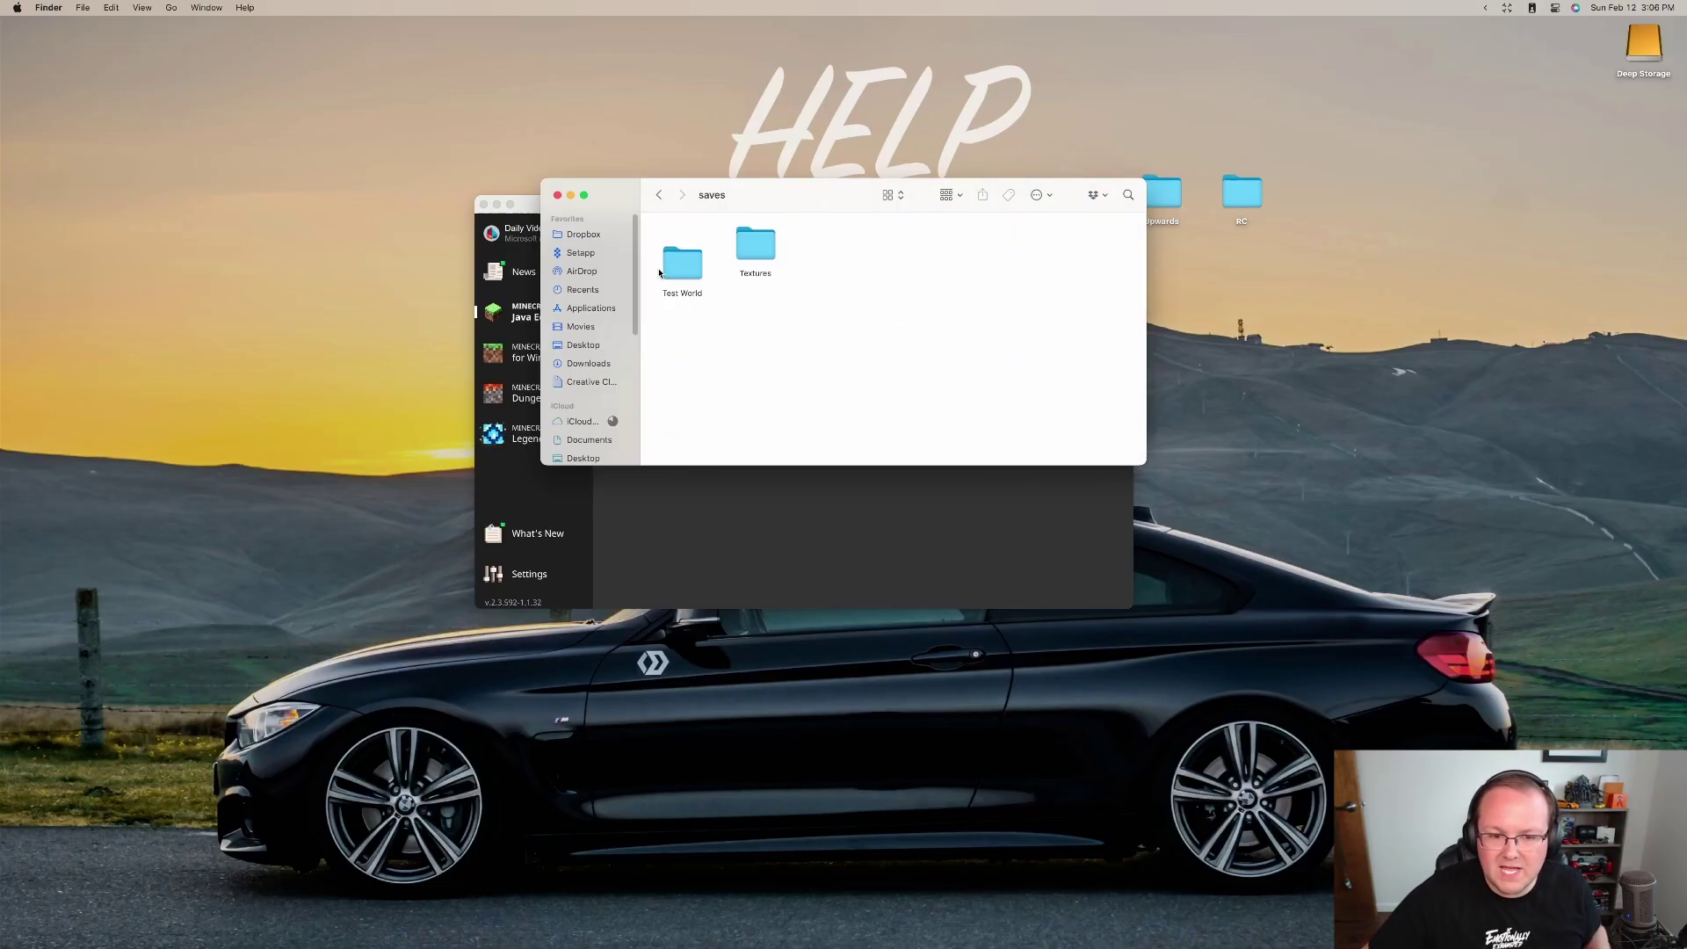
left_click(676, 255)
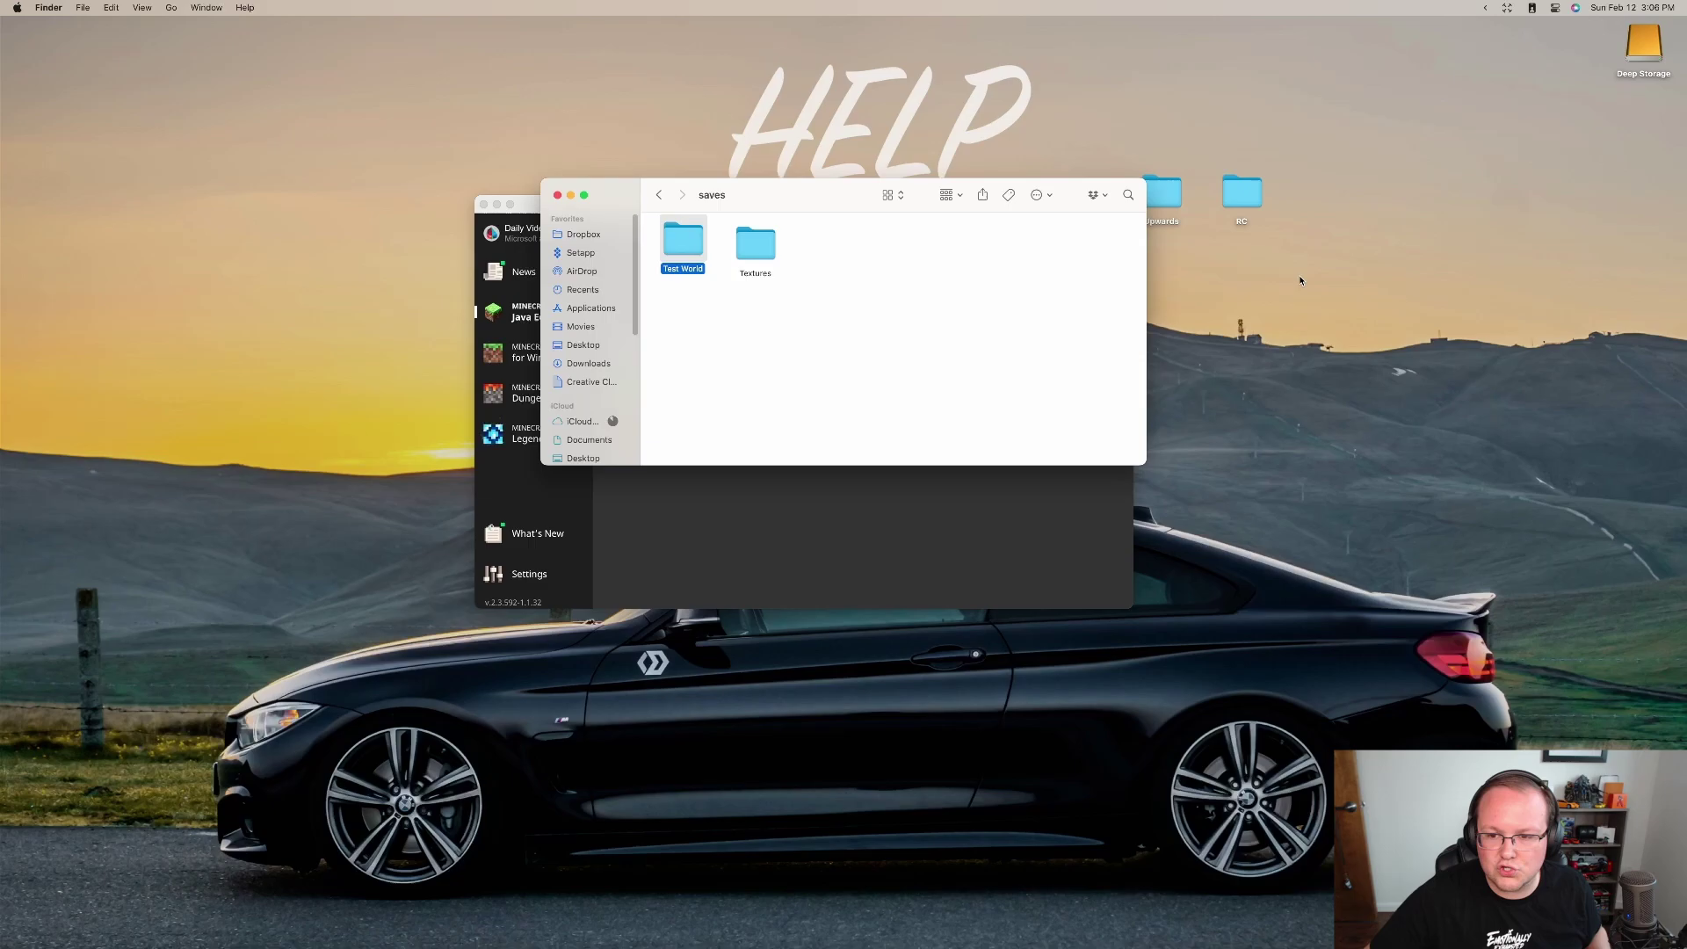
left_click_drag(1301, 281, 831, 252)
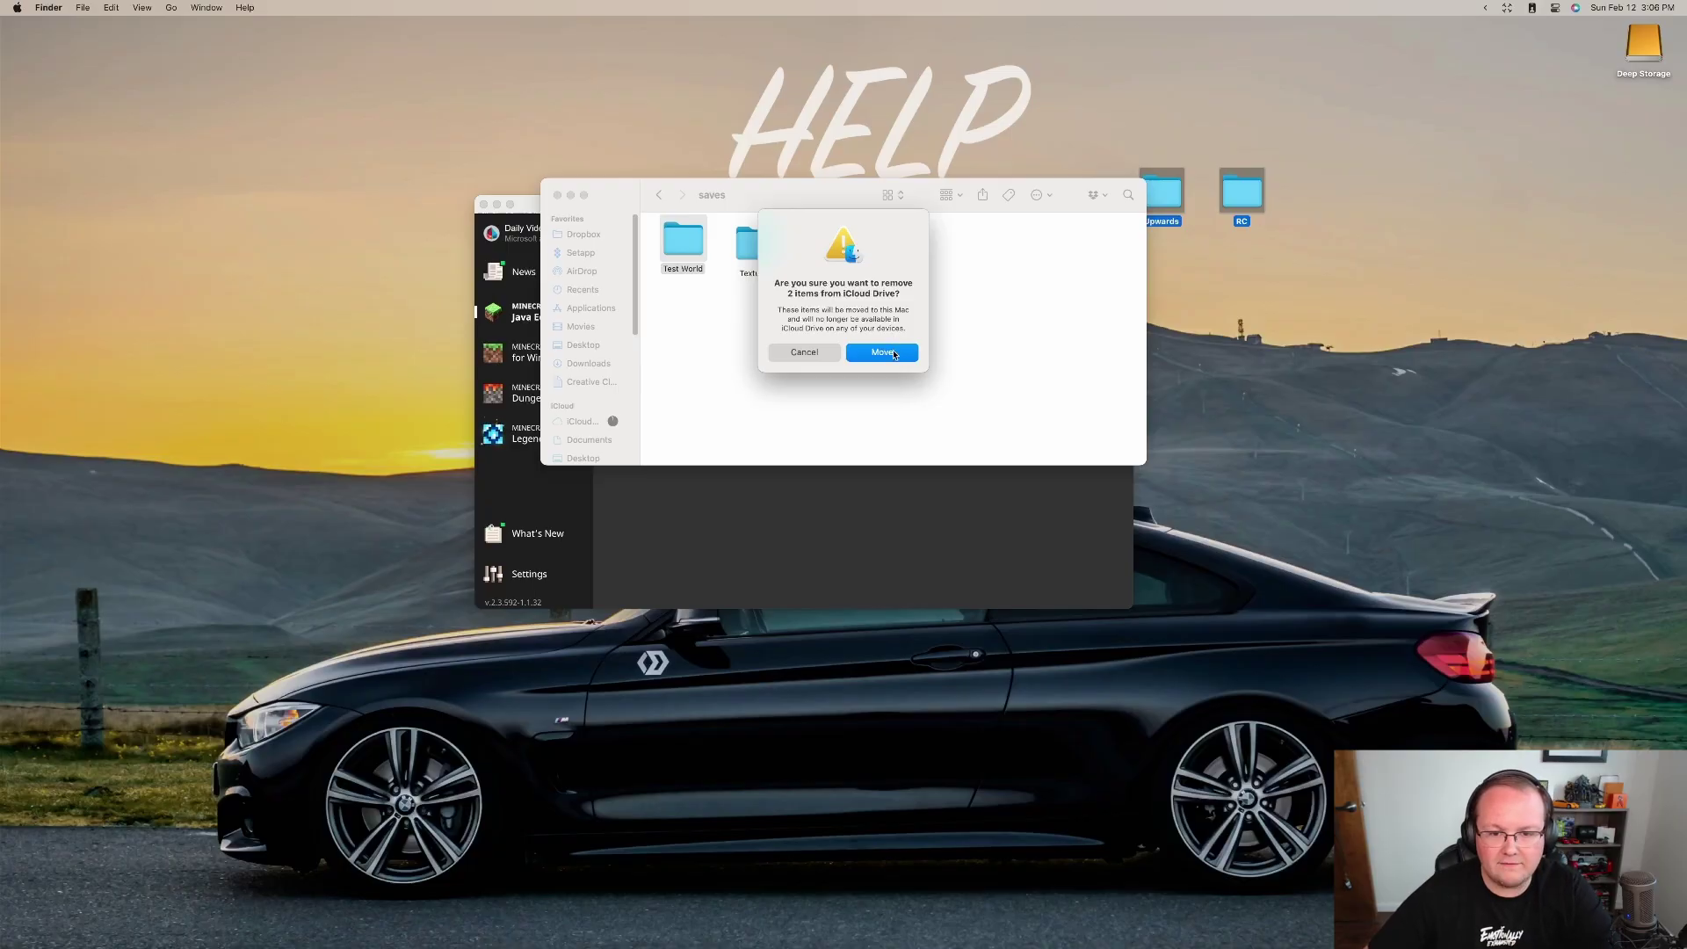
left_click(894, 355)
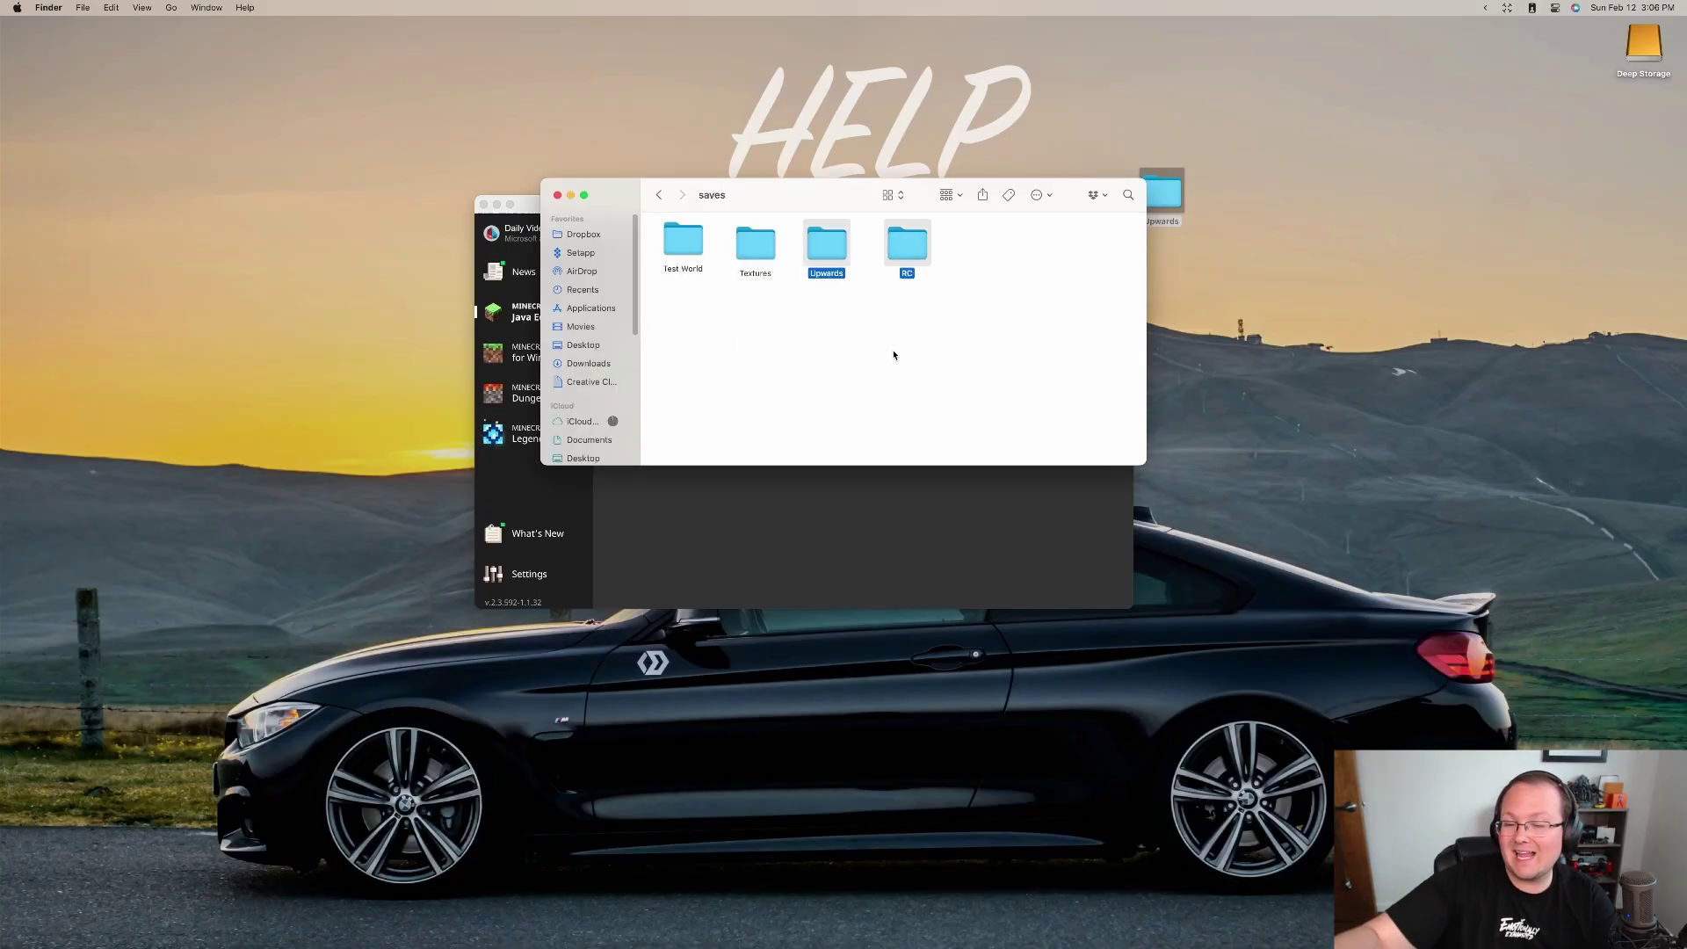
left_click(889, 343)
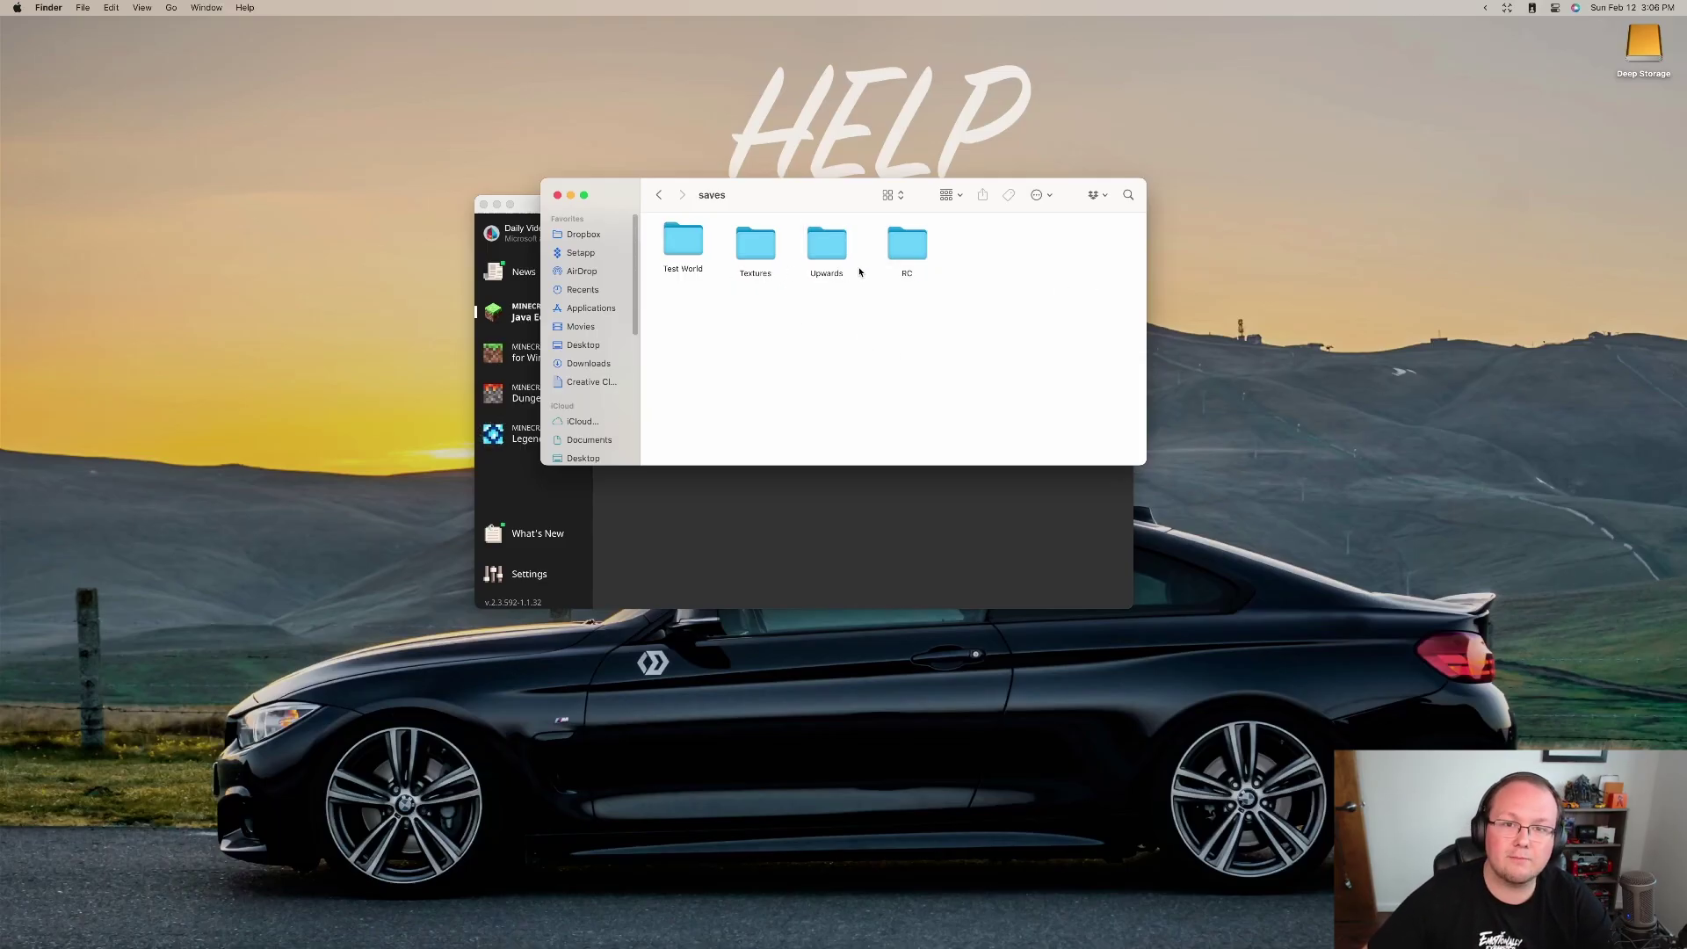
- Check that the Upwards and RC folders in saves contain their world files
double_click(833, 264)
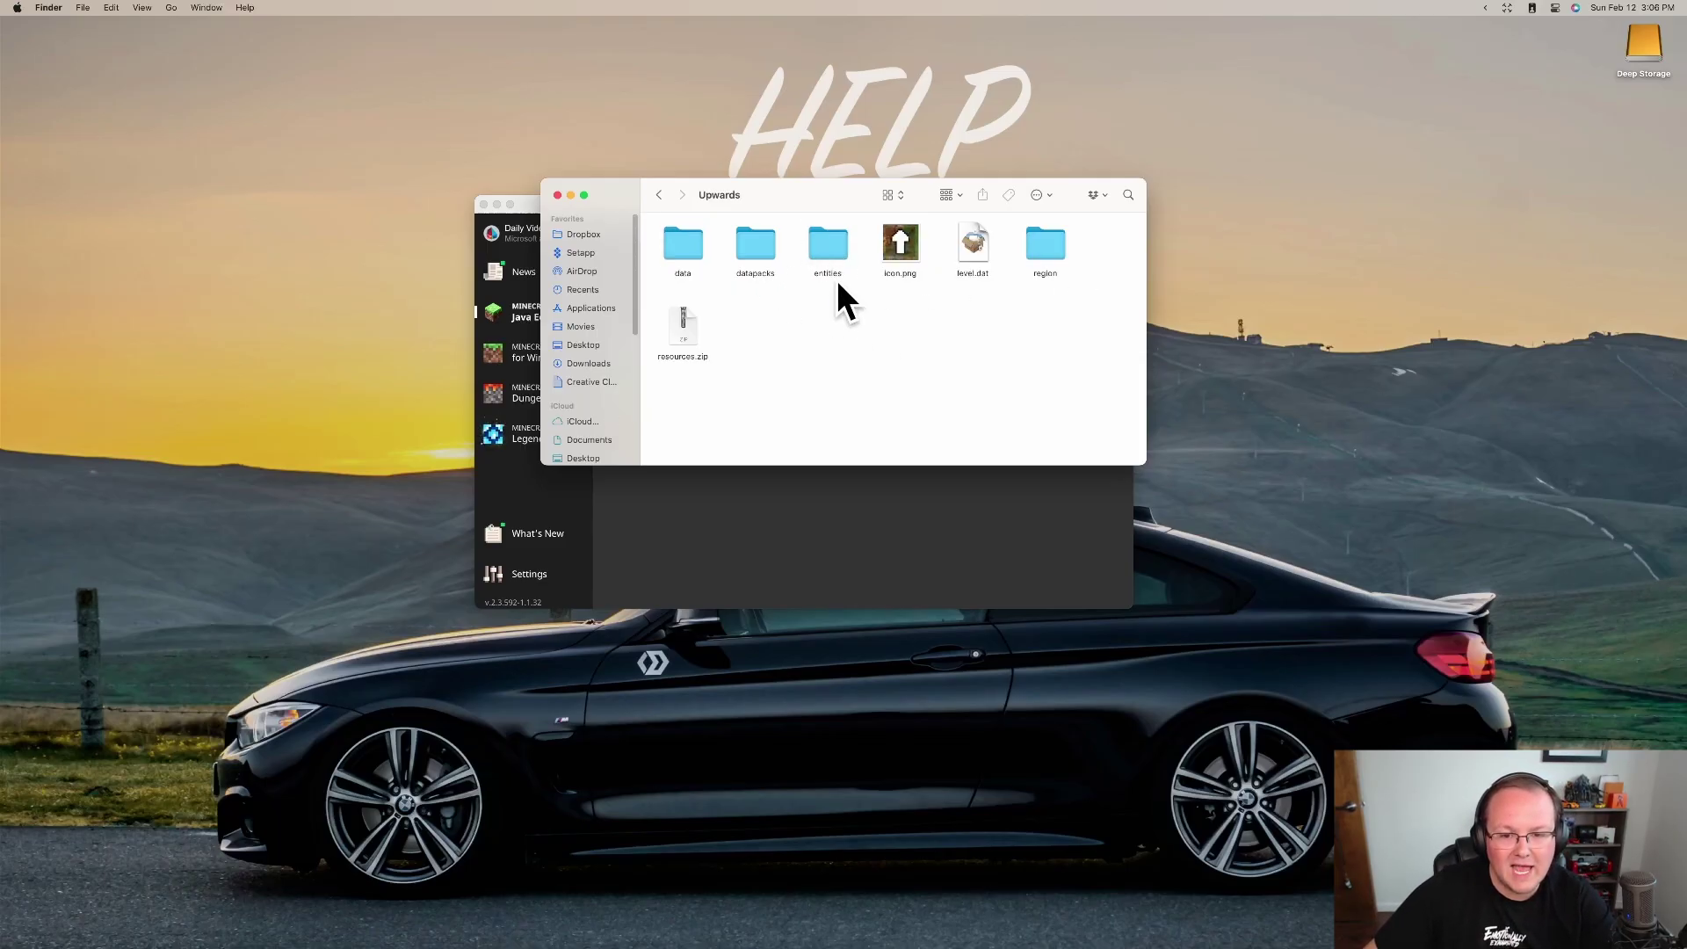
left_click(660, 194)
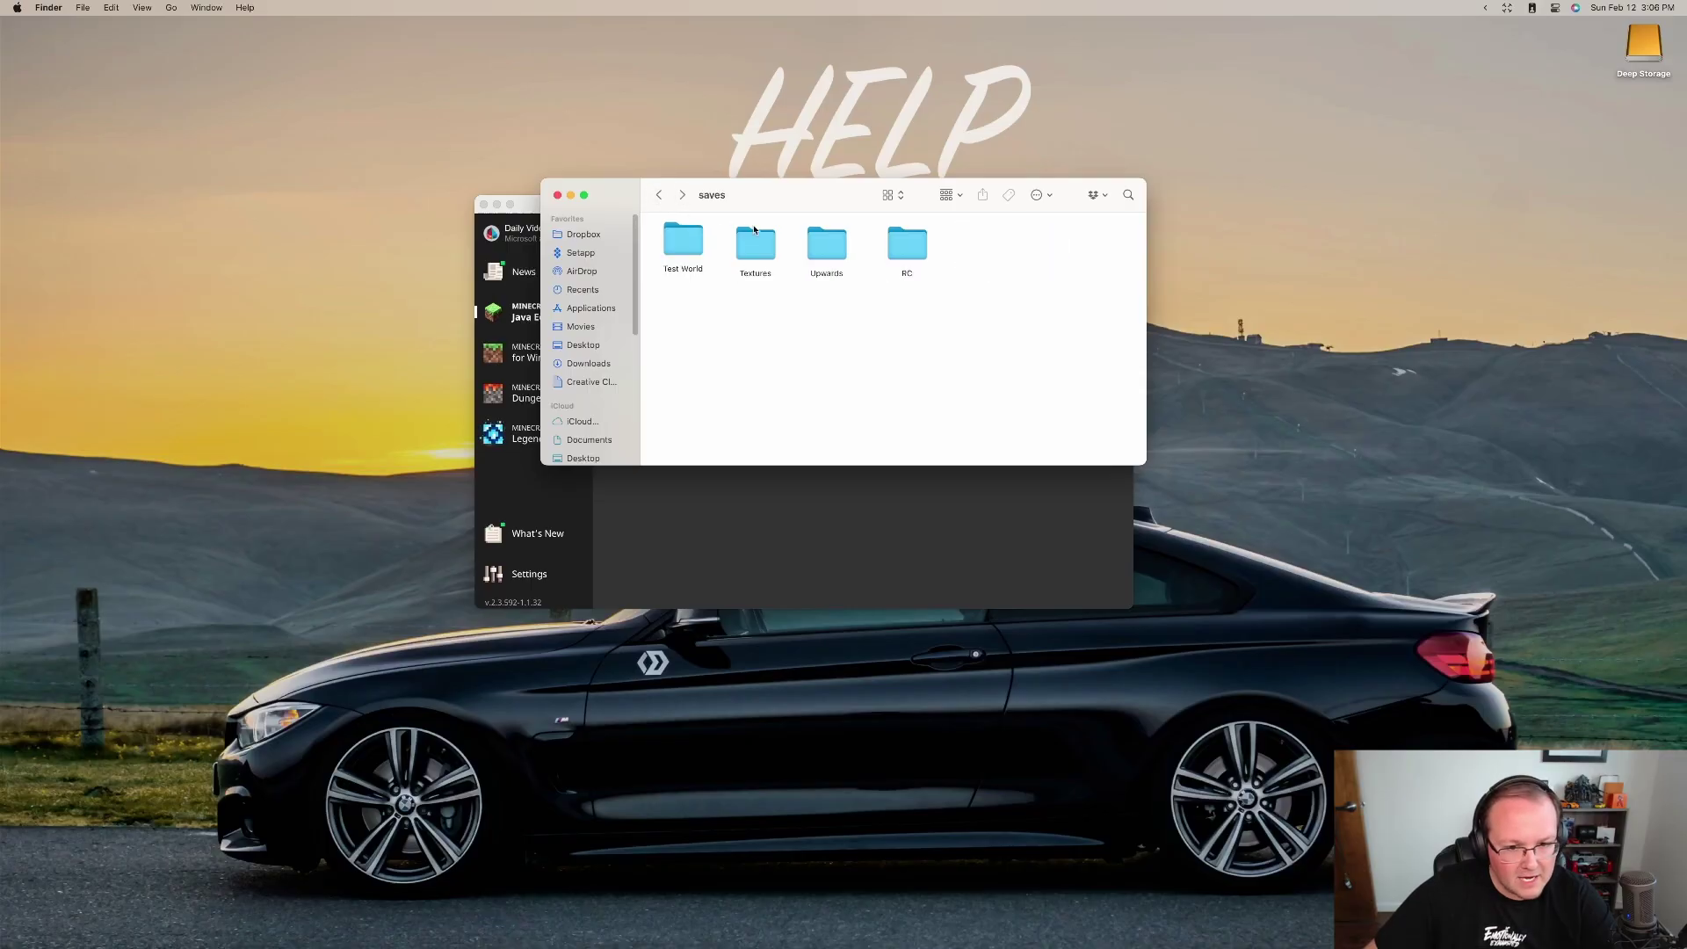
double_click(890, 245)
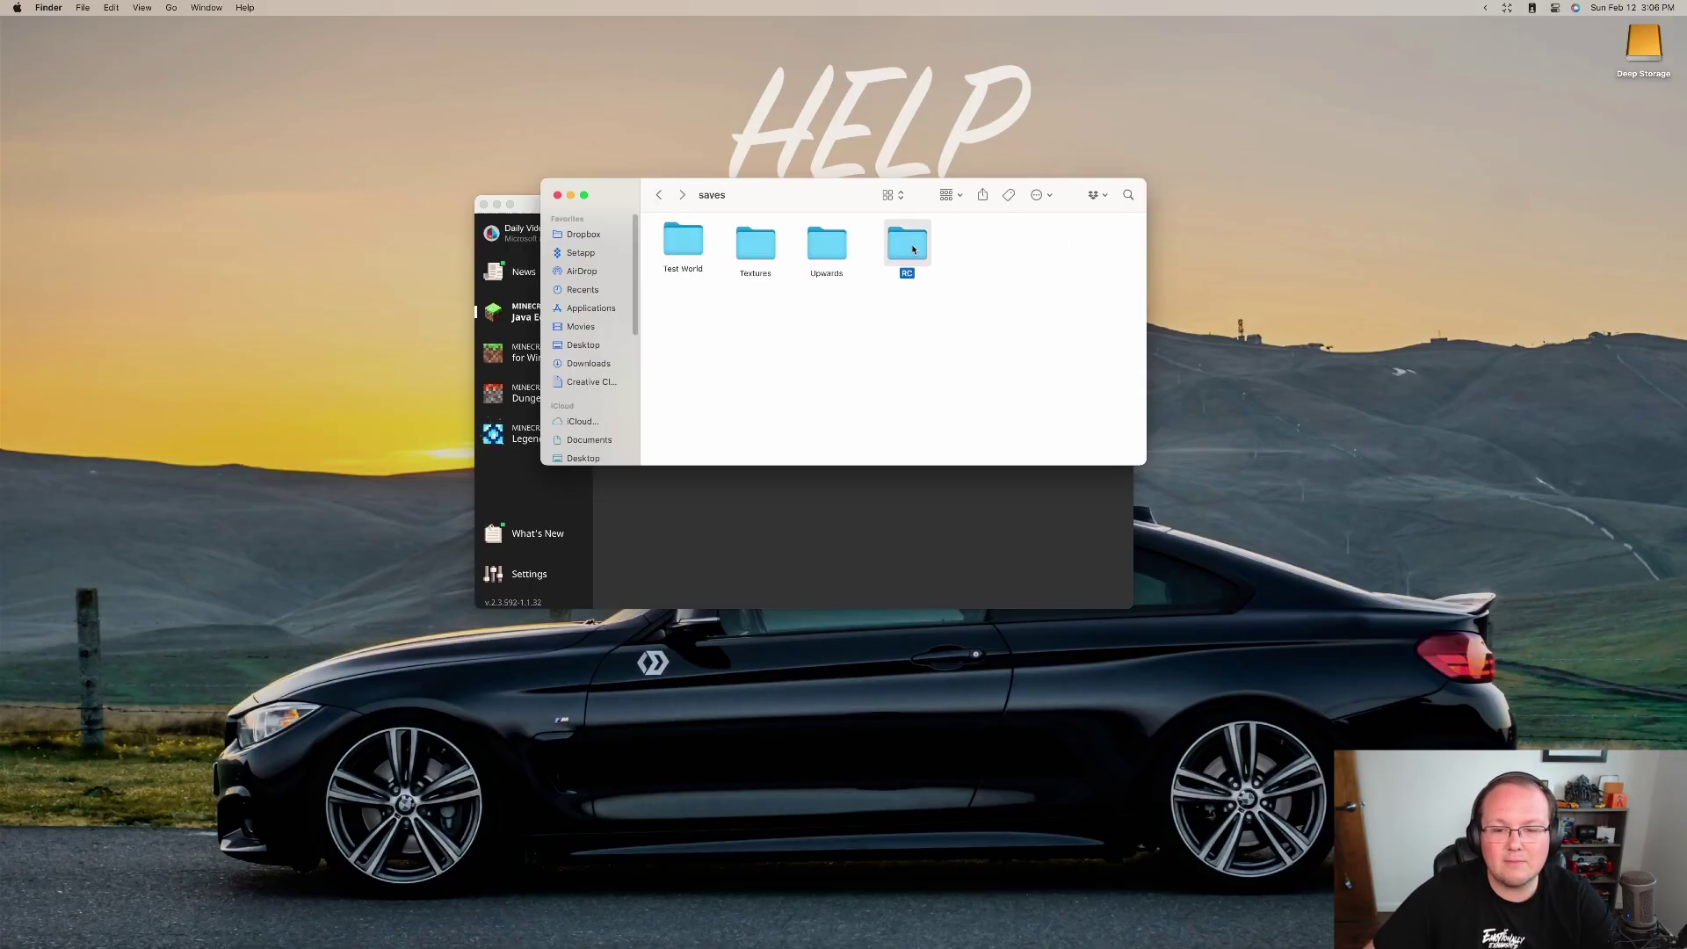
left_click(658, 195)
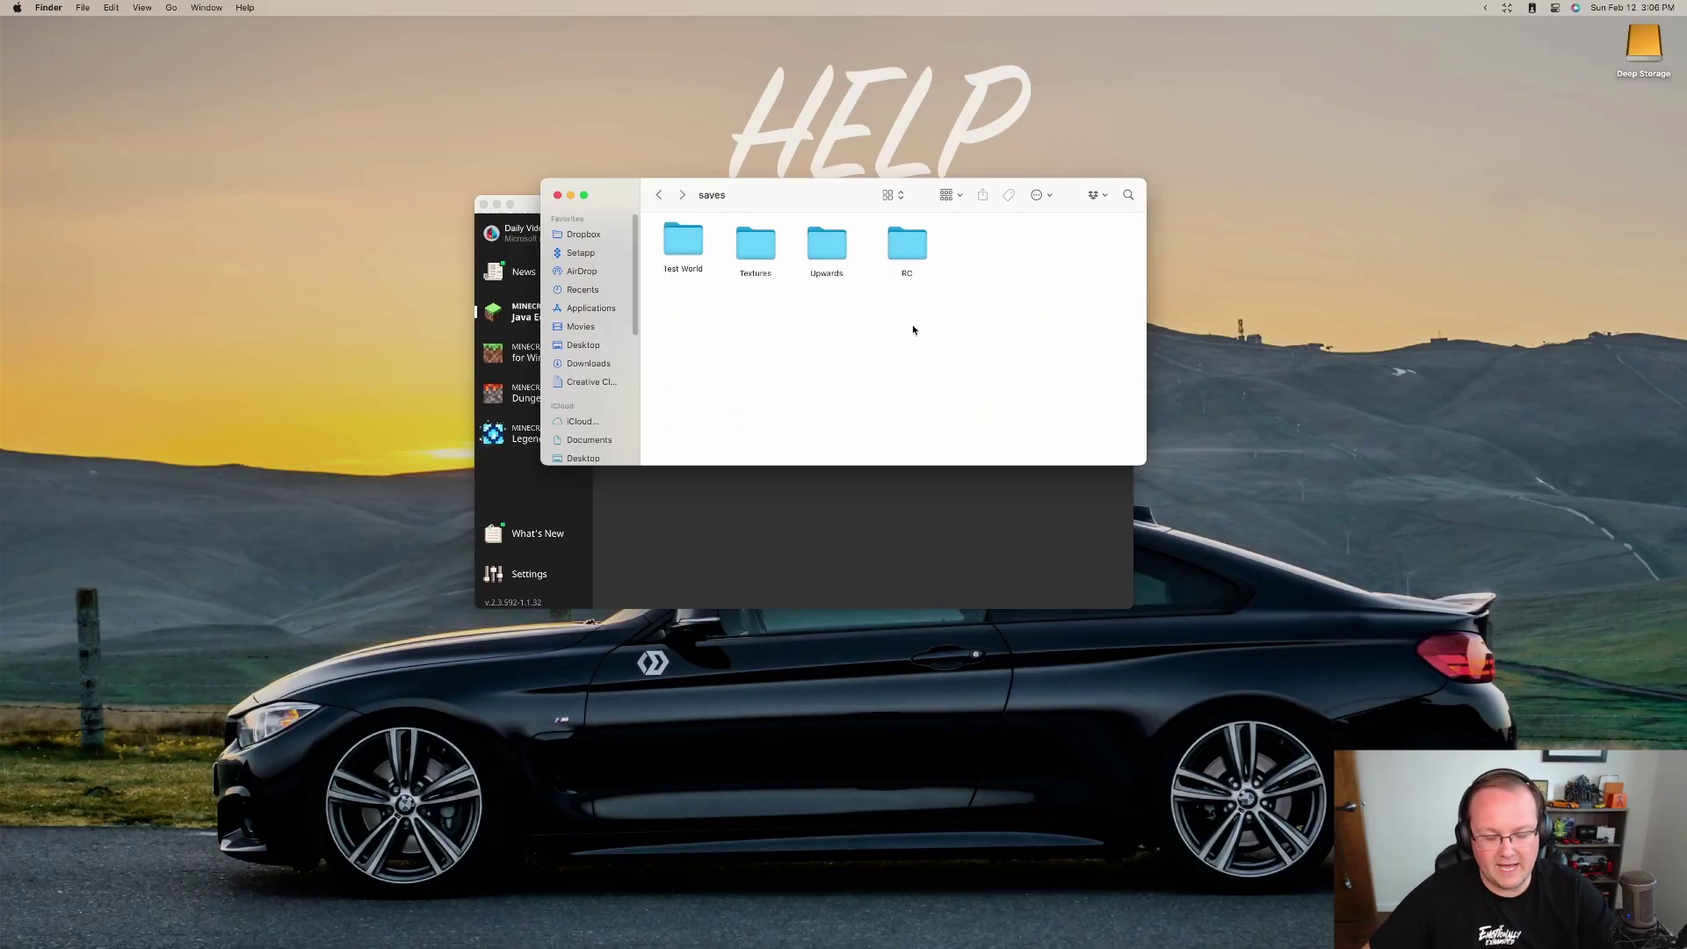
- Close Finder, start Minecraft 1.19.3 from the launcher, and load Radiant City from Singleplayer
key("cmd+w")
left_click(1010, 393)
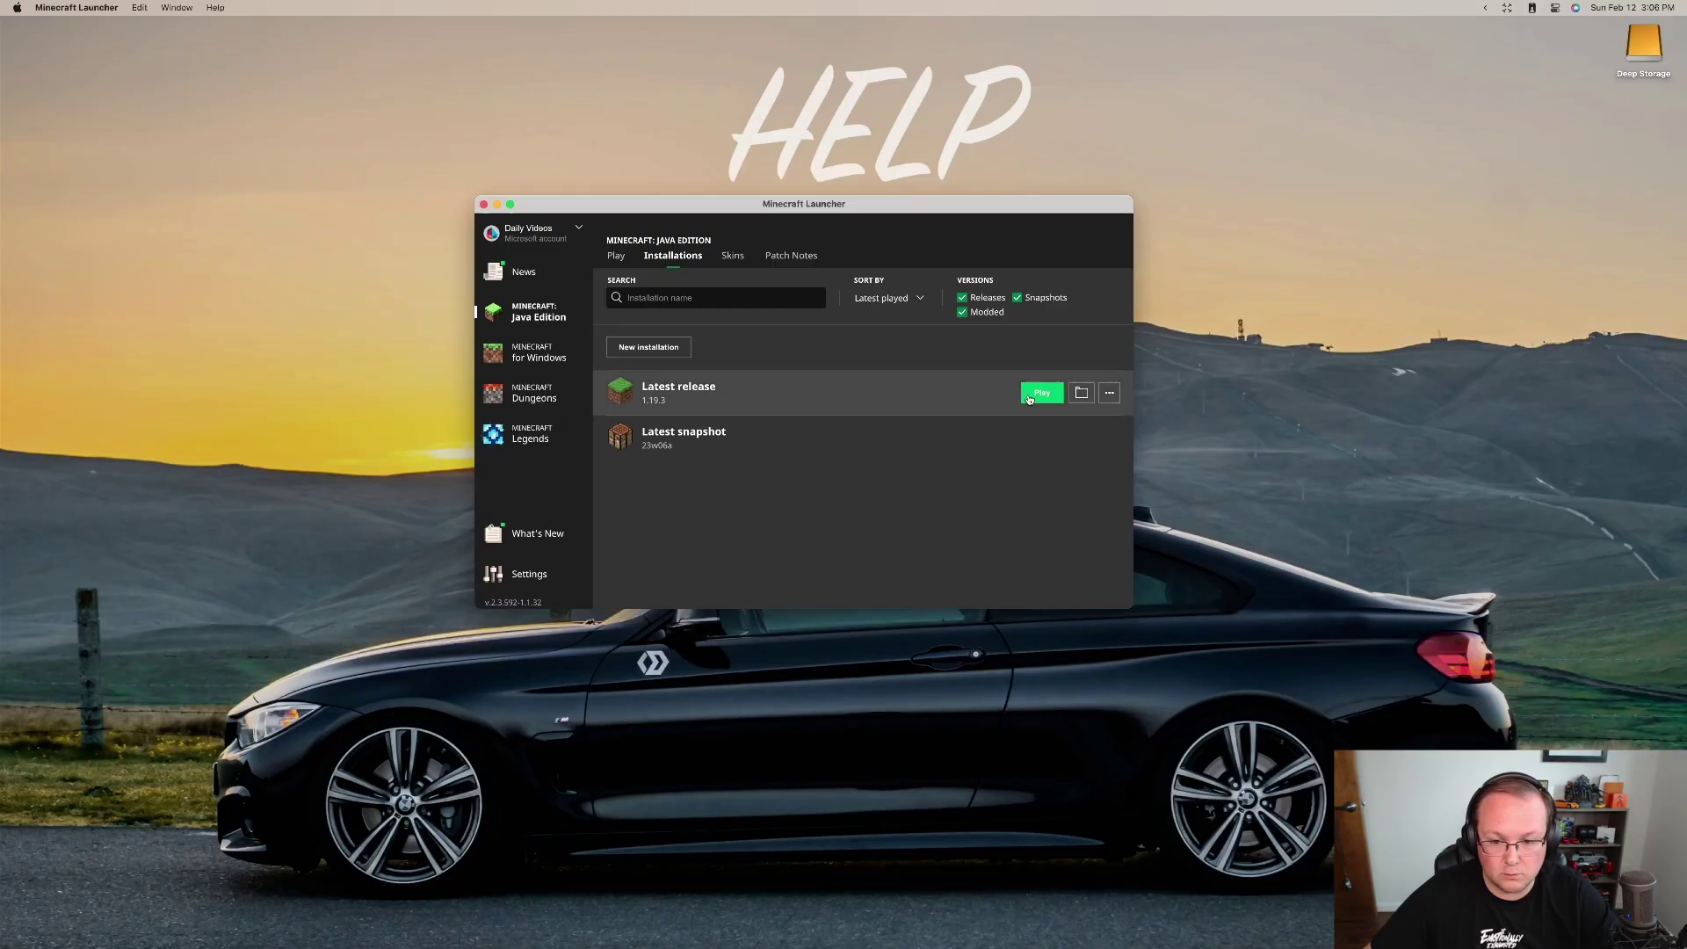
left_click(1030, 399)
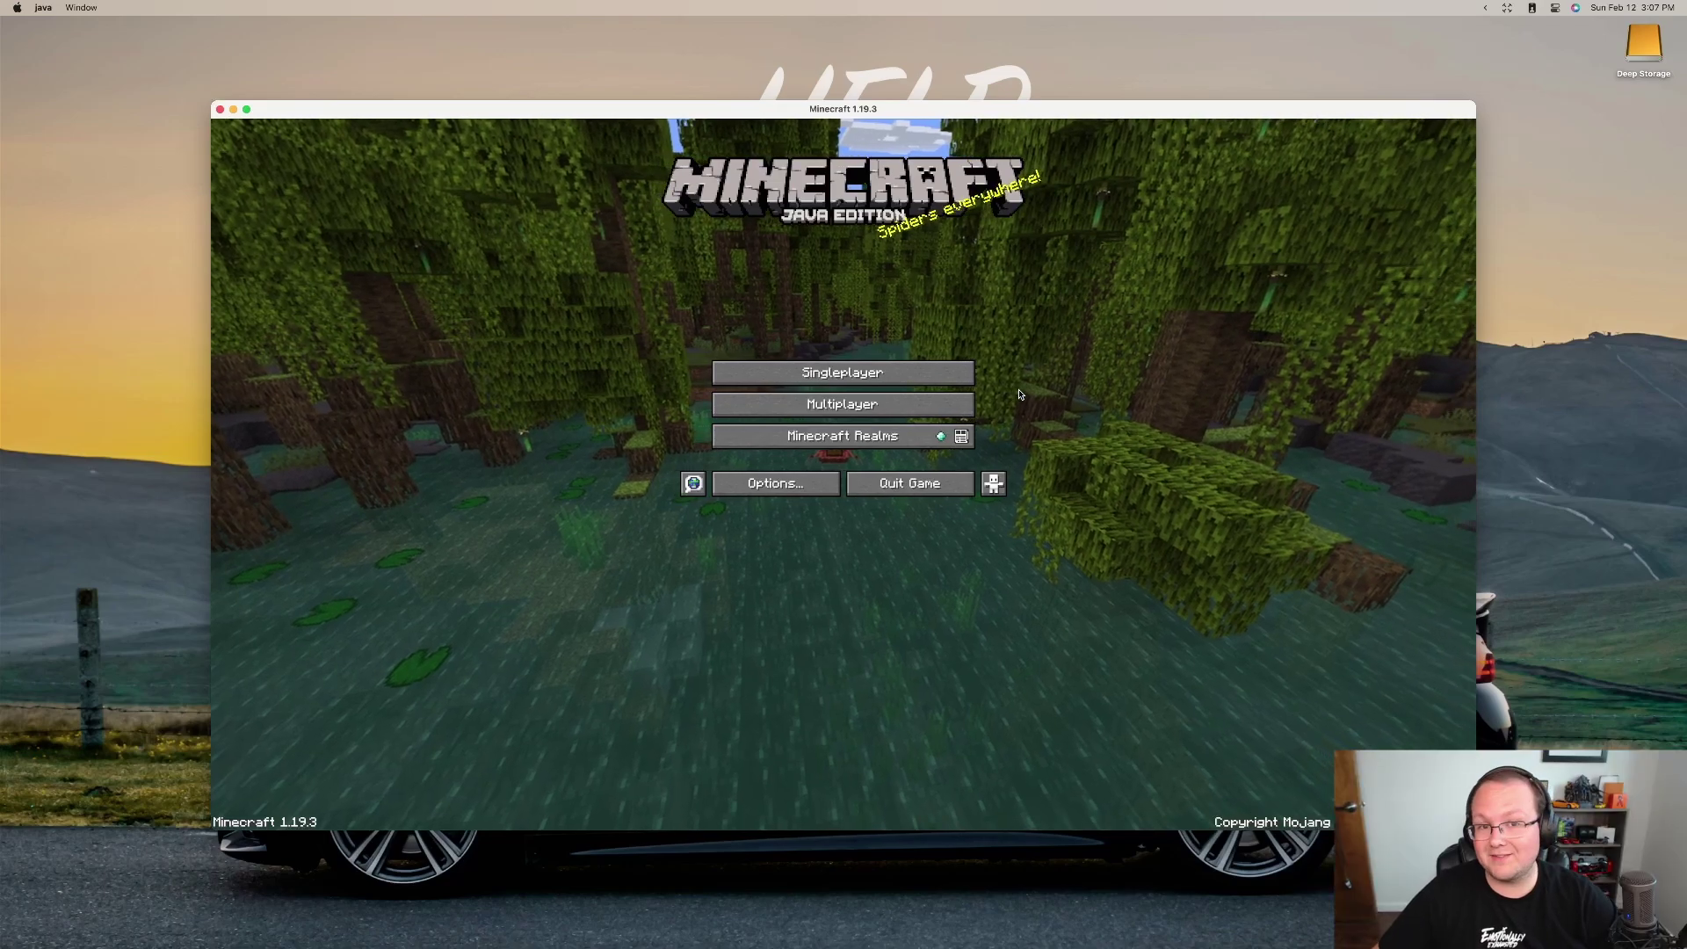
left_click(955, 380)
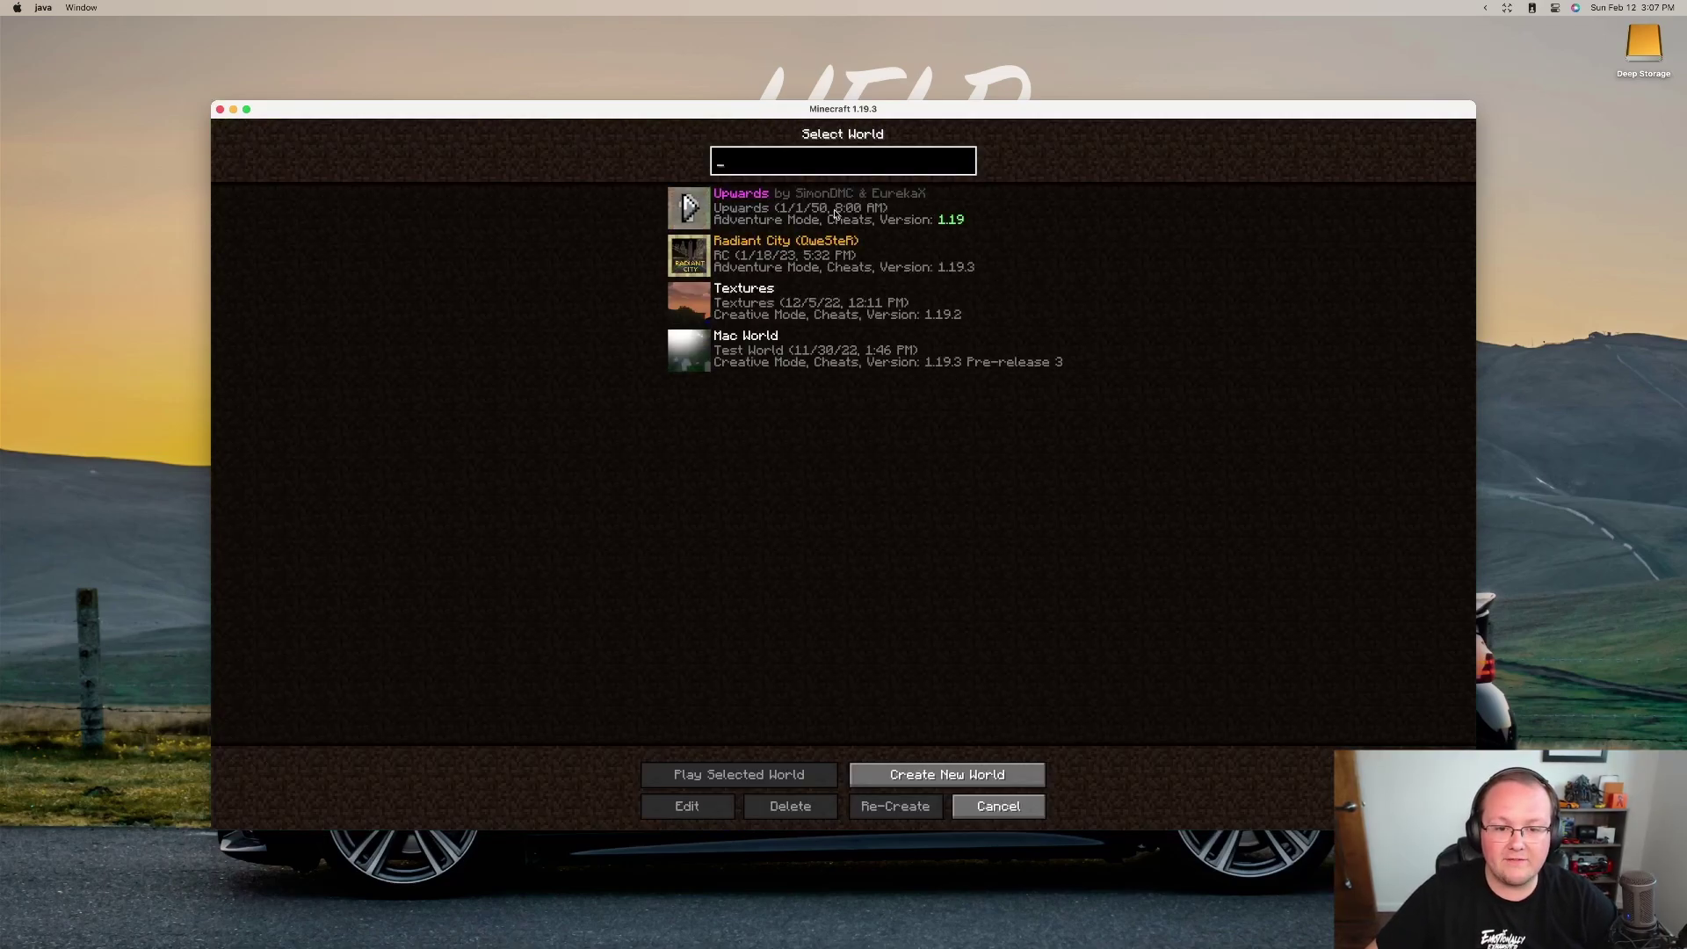
double_click(792, 264)
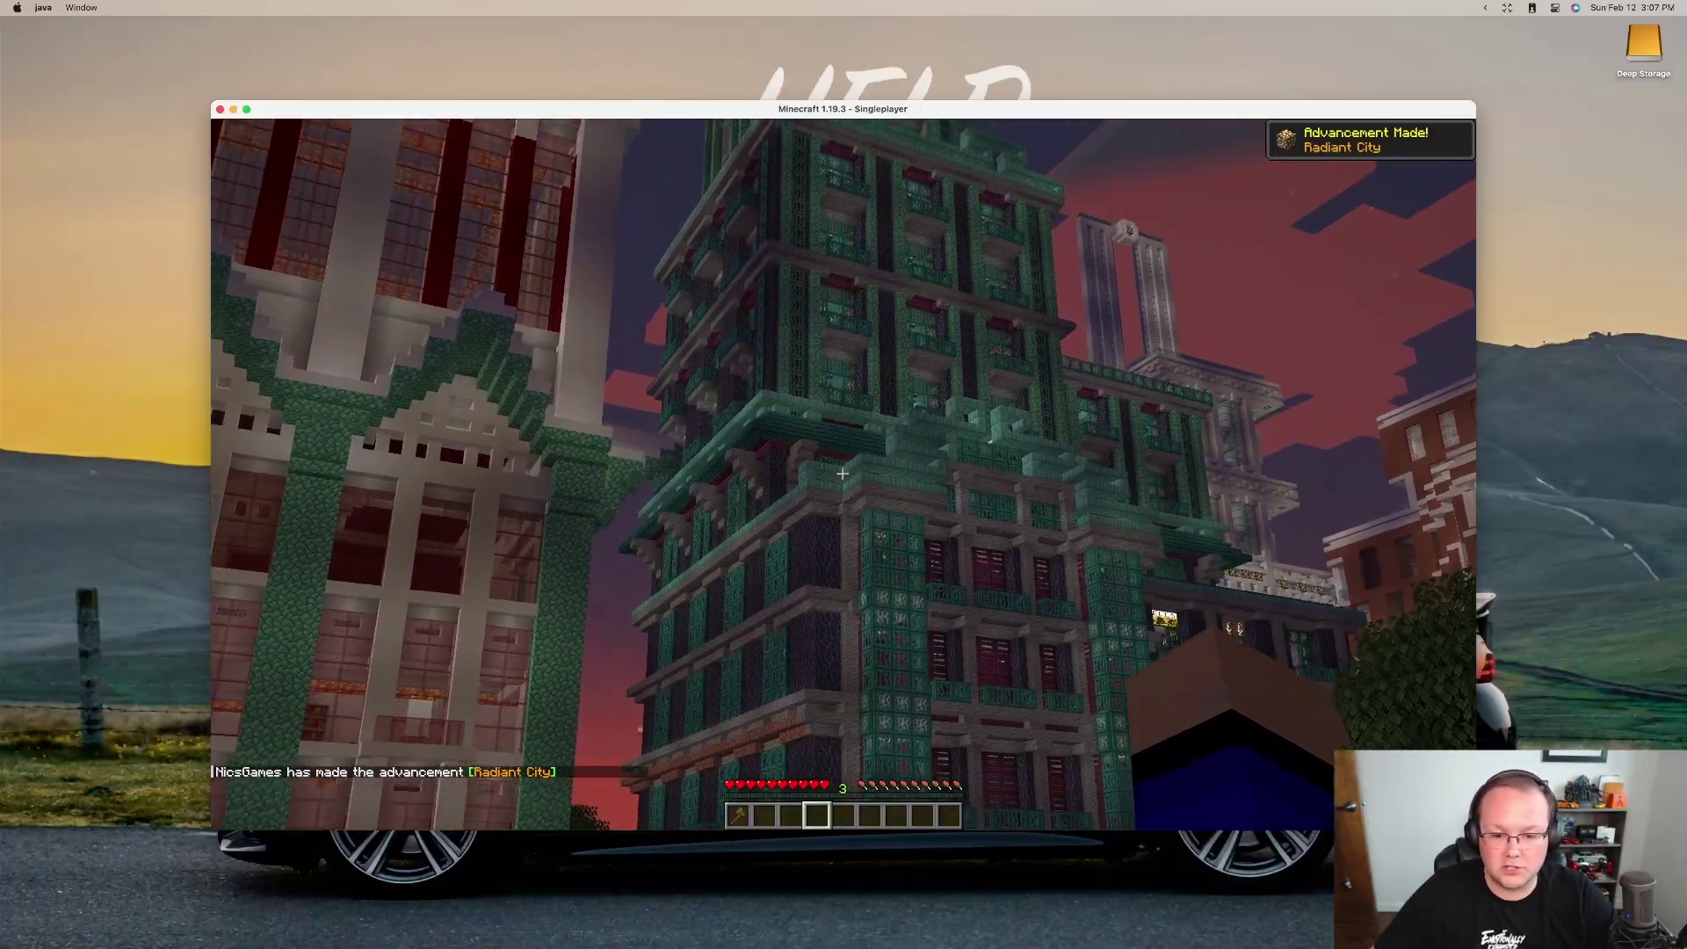
- Pause the game, change the field of view in Options, and return to play
key("Escape")
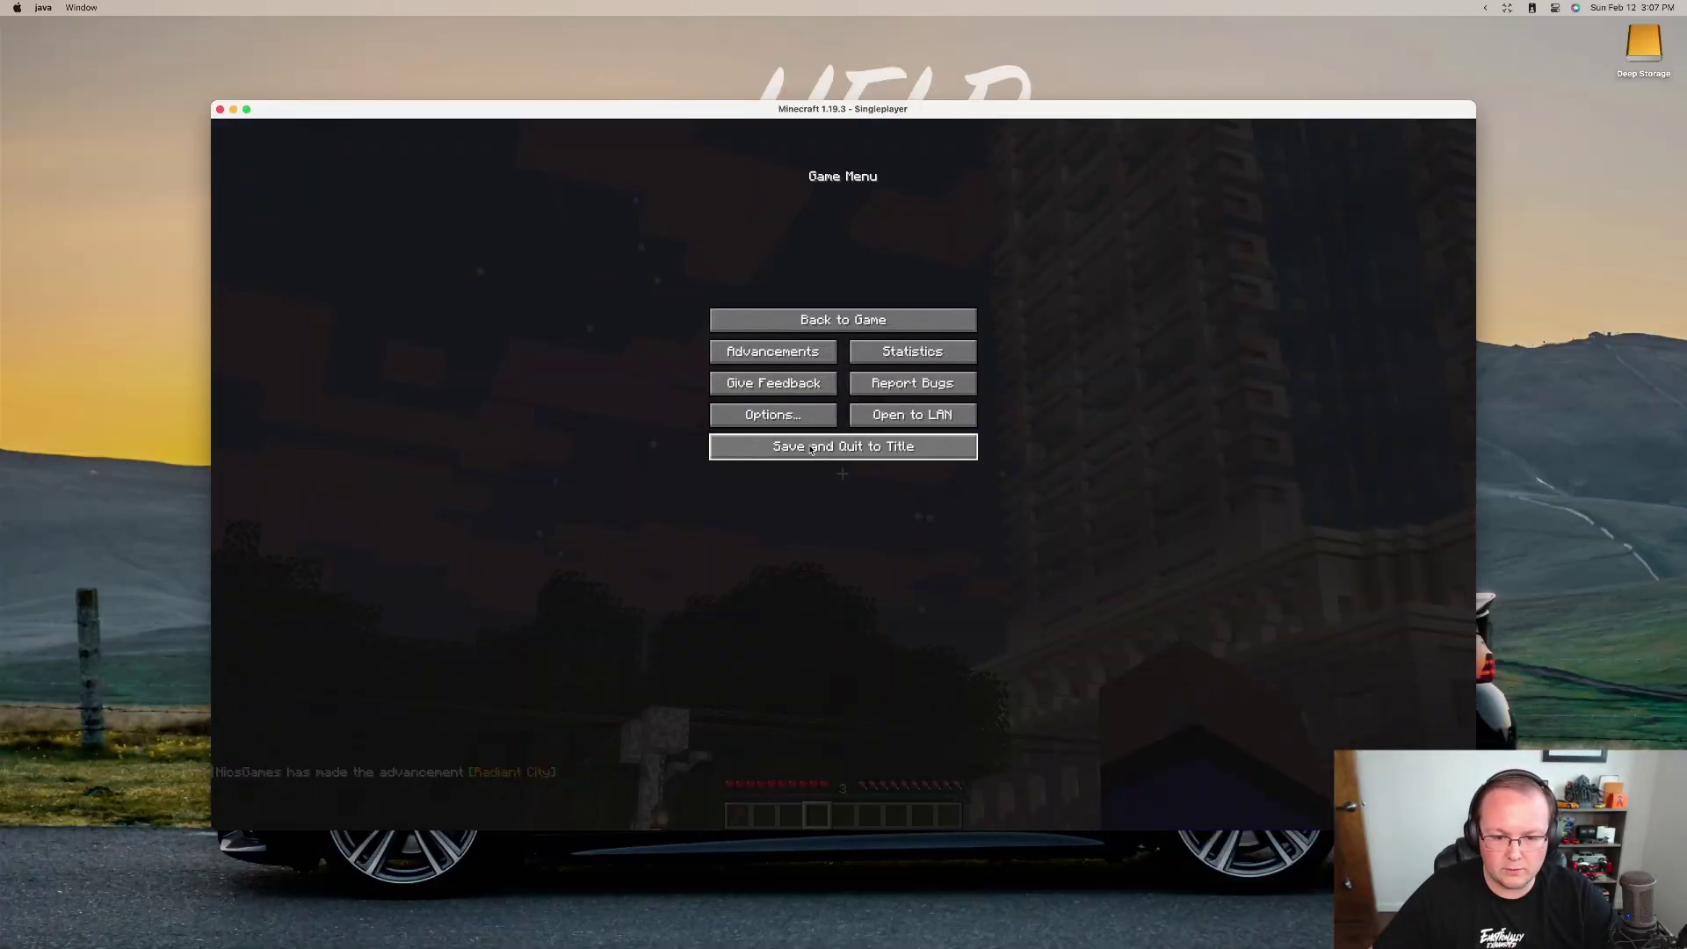
left_click(795, 415)
left_click(754, 234)
key("Escape")
key("Escape")
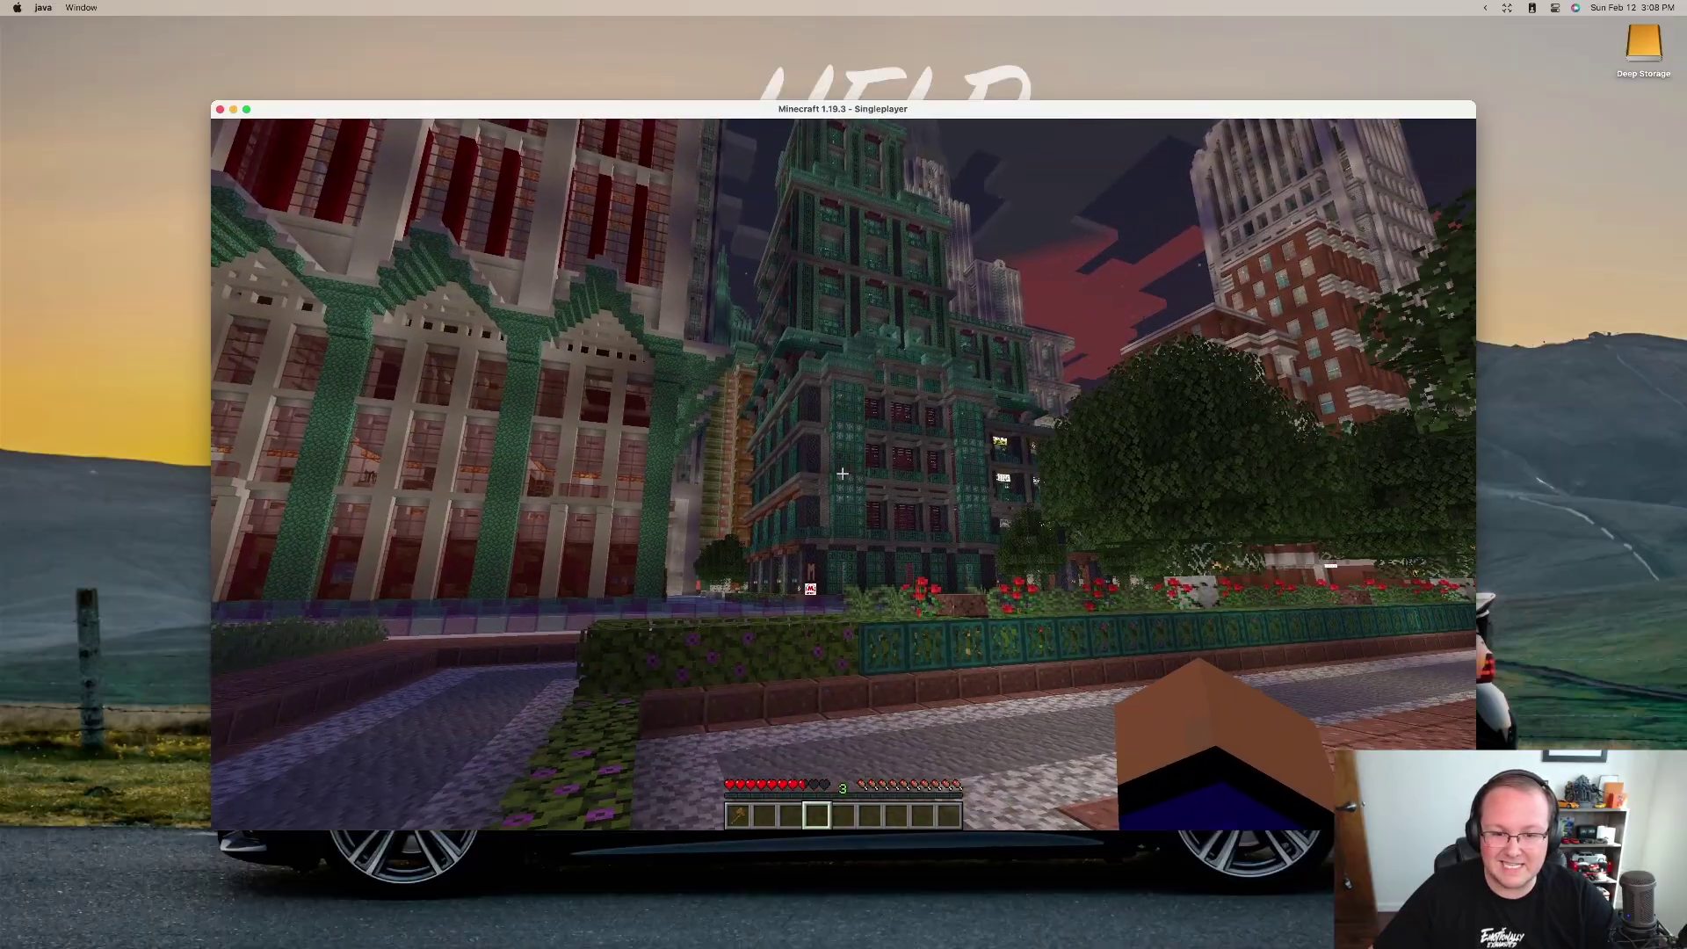
- Walk along the canal walkway and down the dirt trench into the icy rail room
key("w")
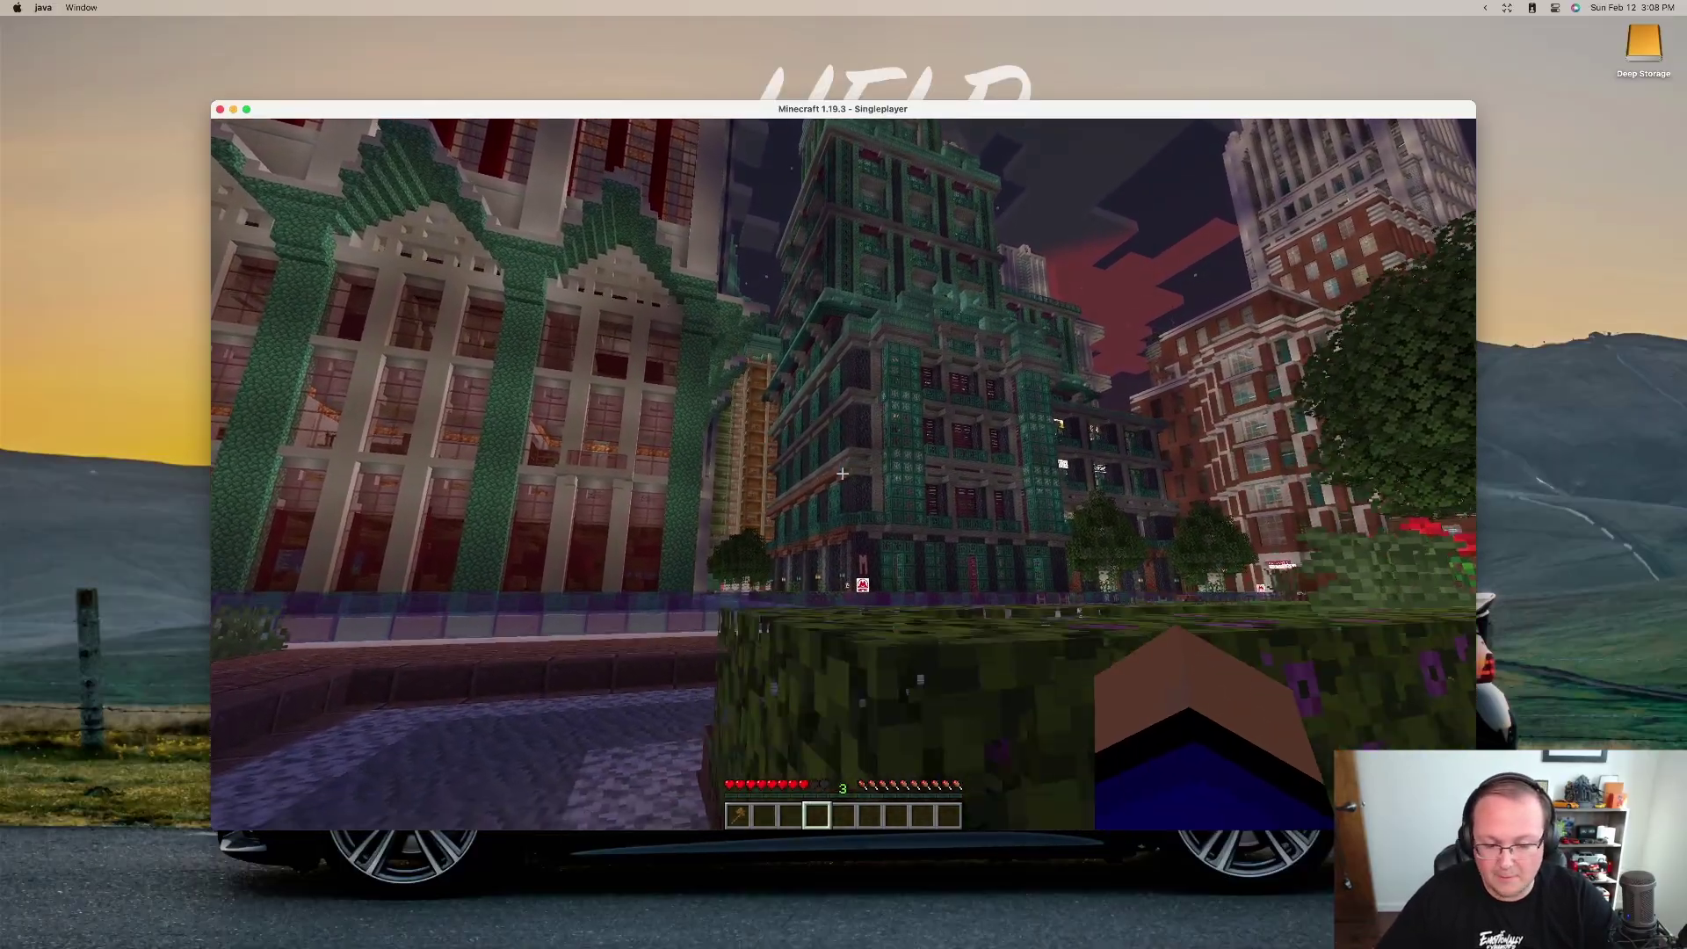
key("w")
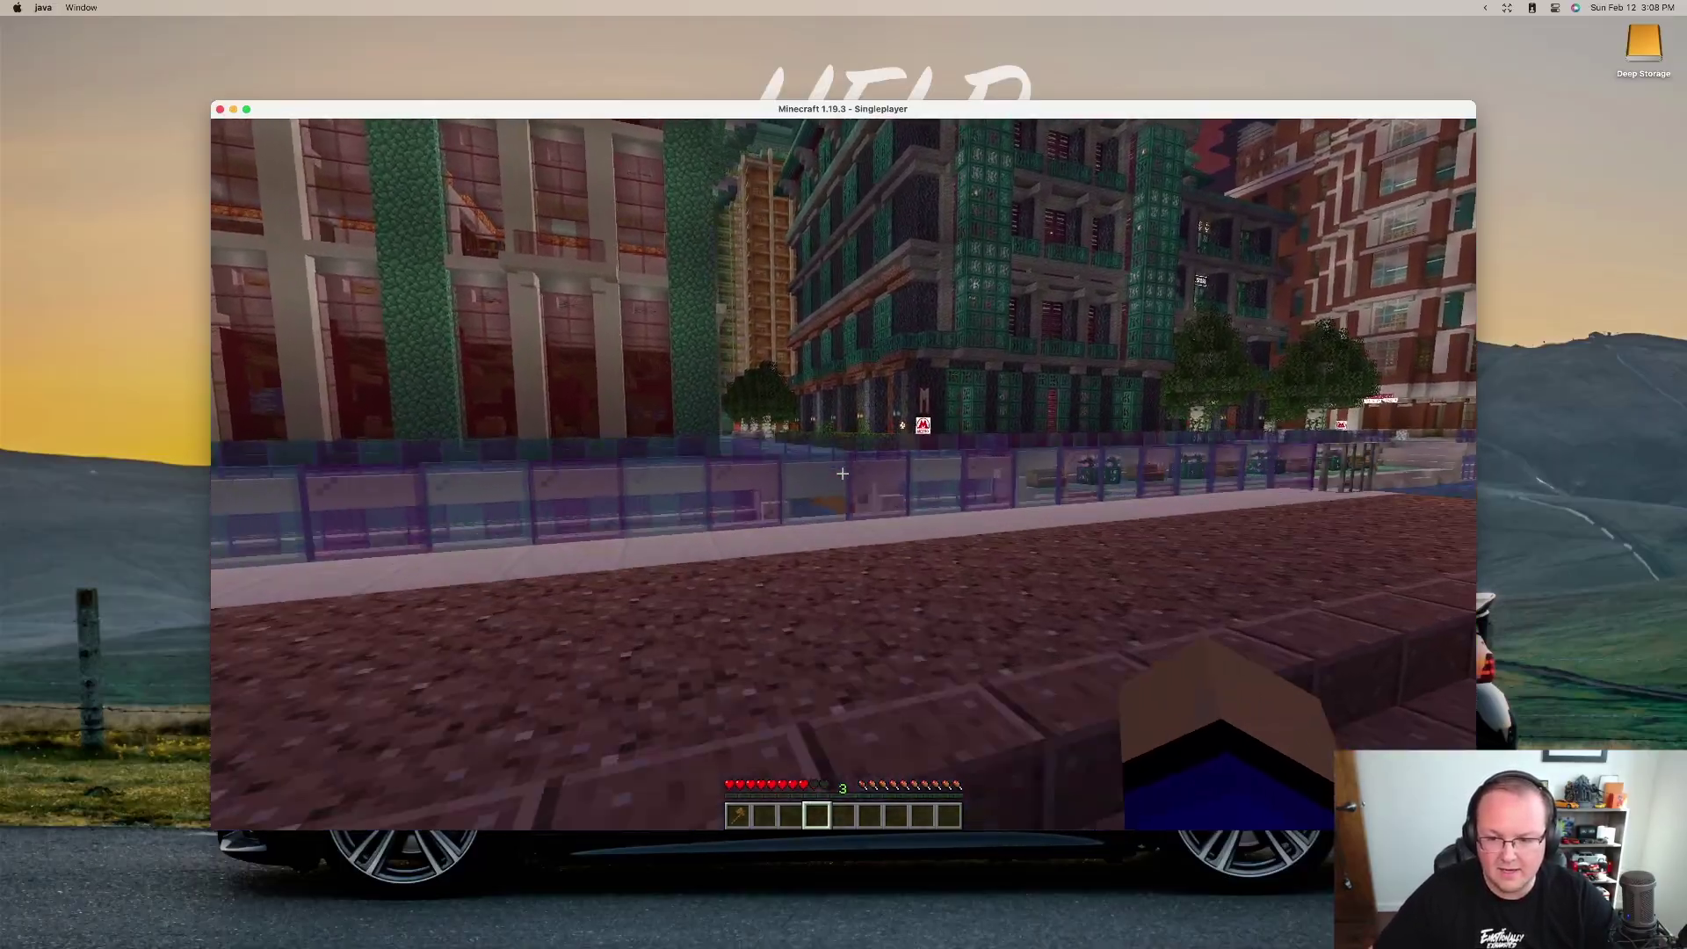
key("w")
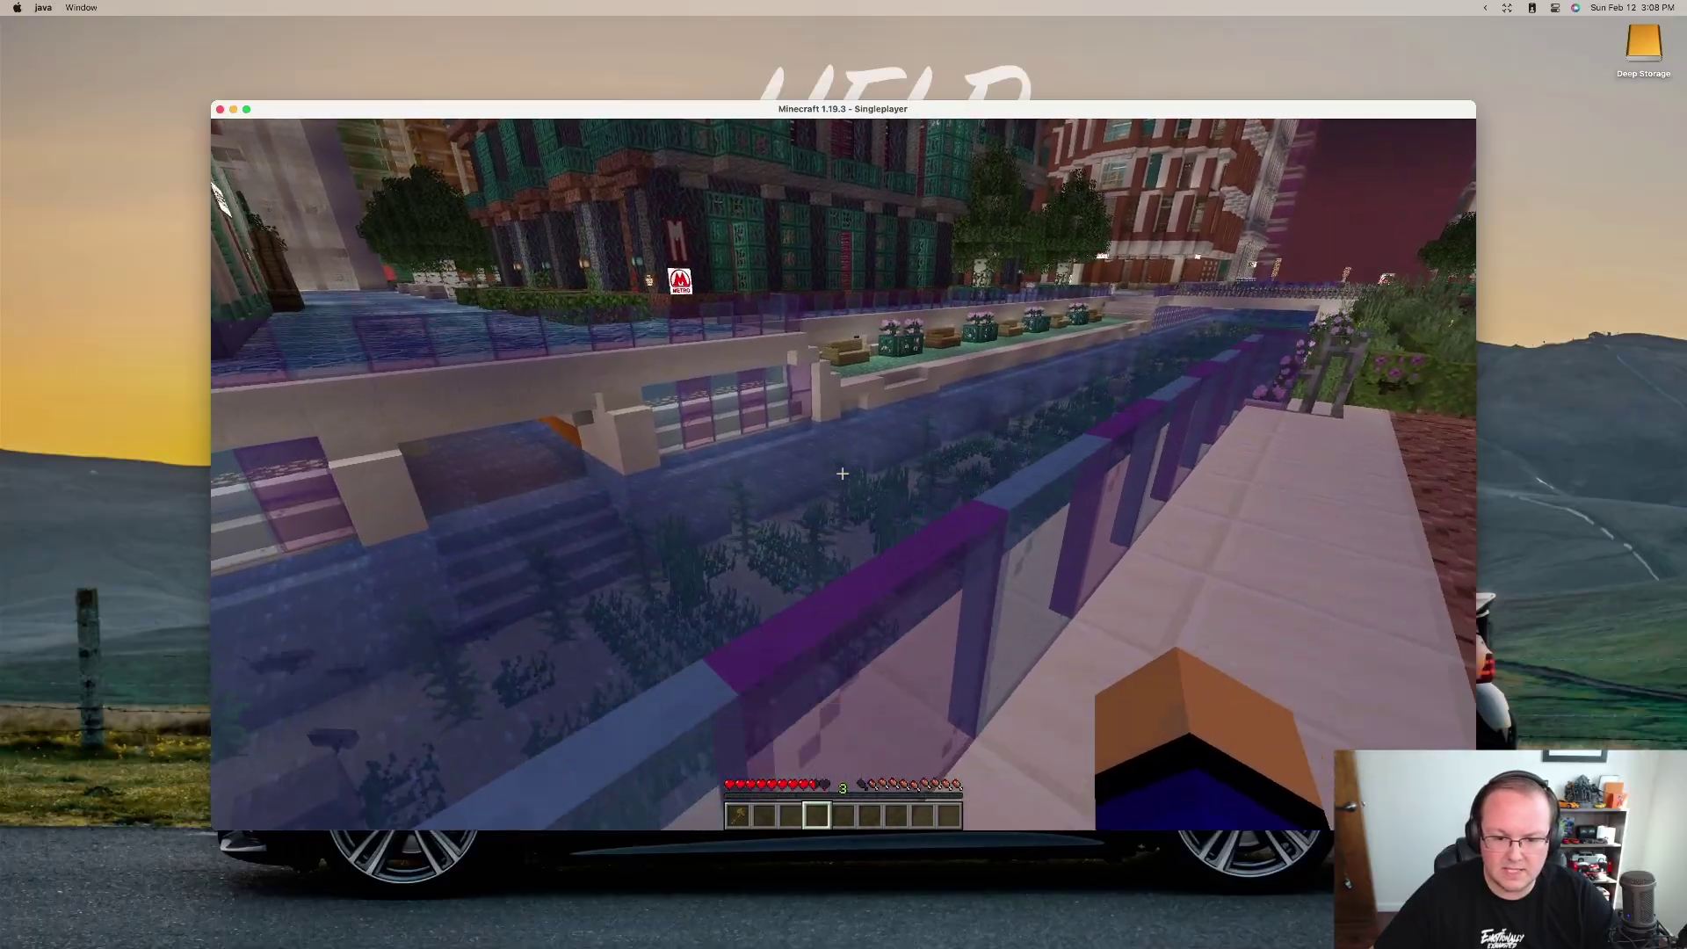
key("w")
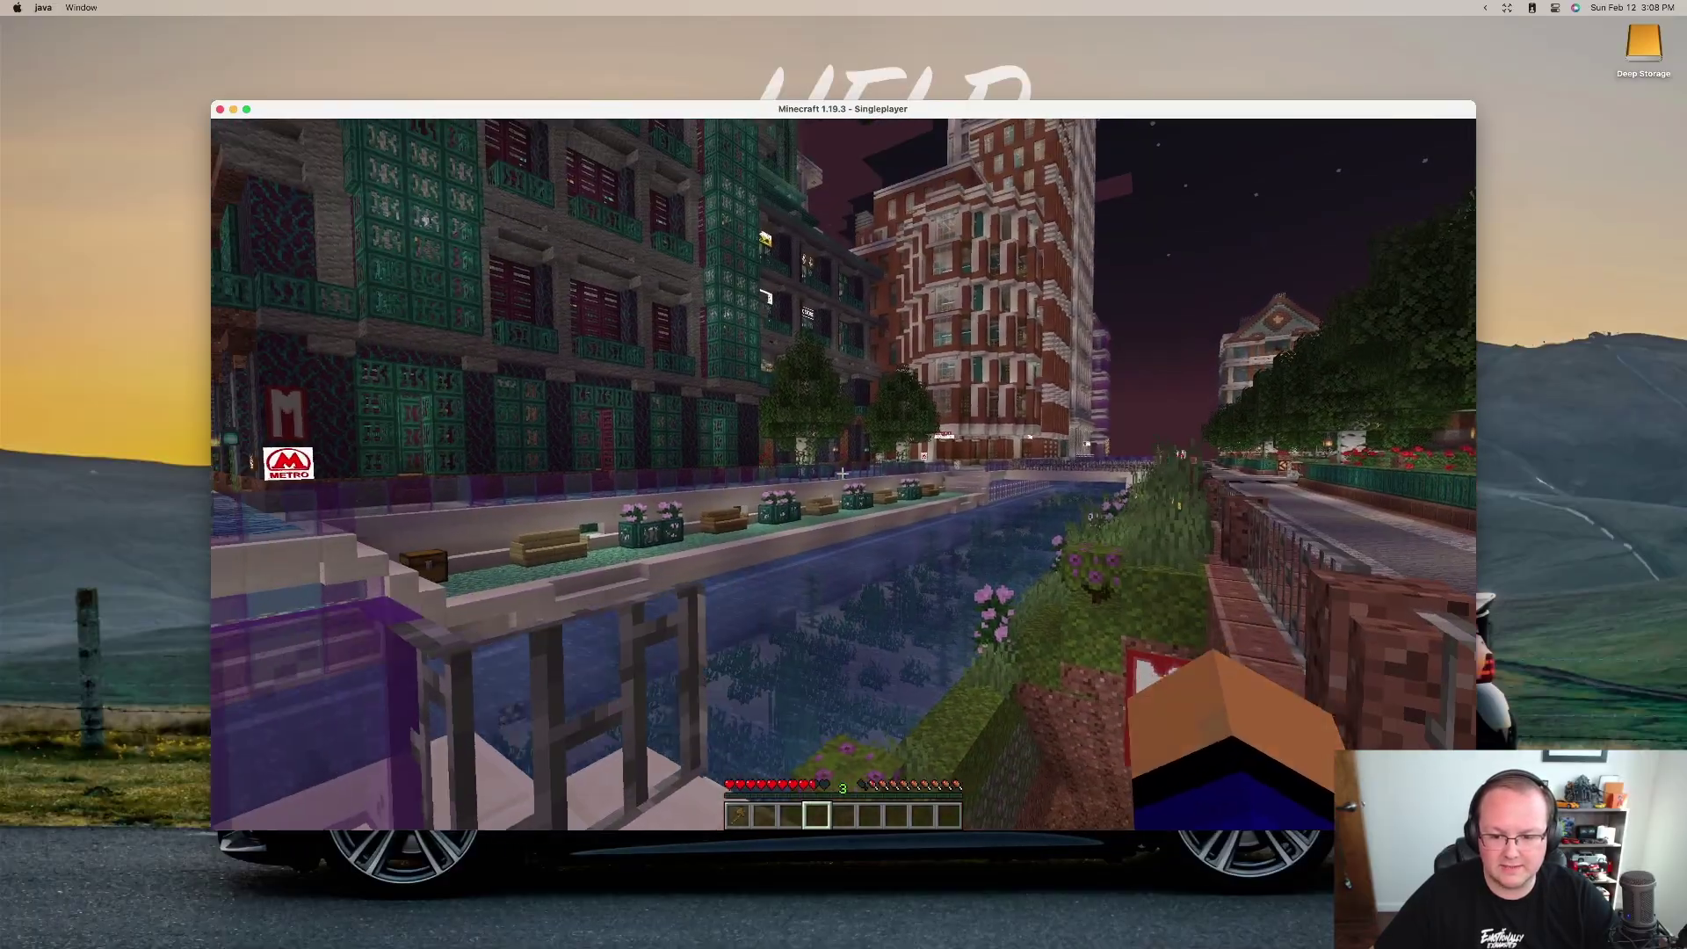
key("w")
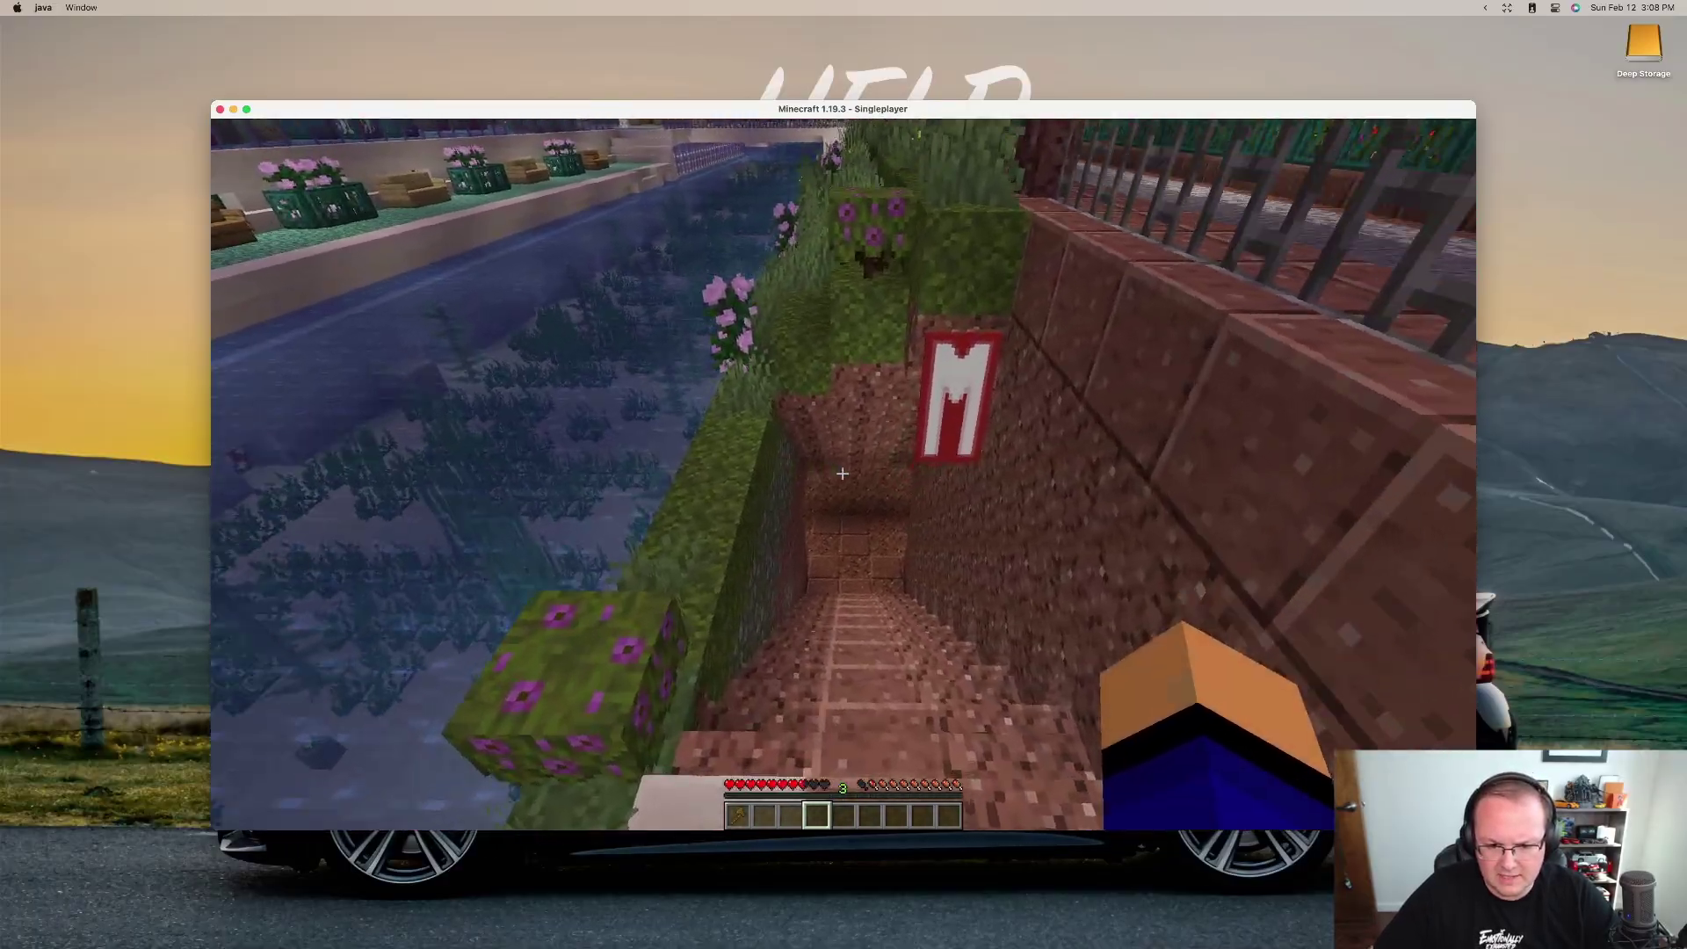
key("w")
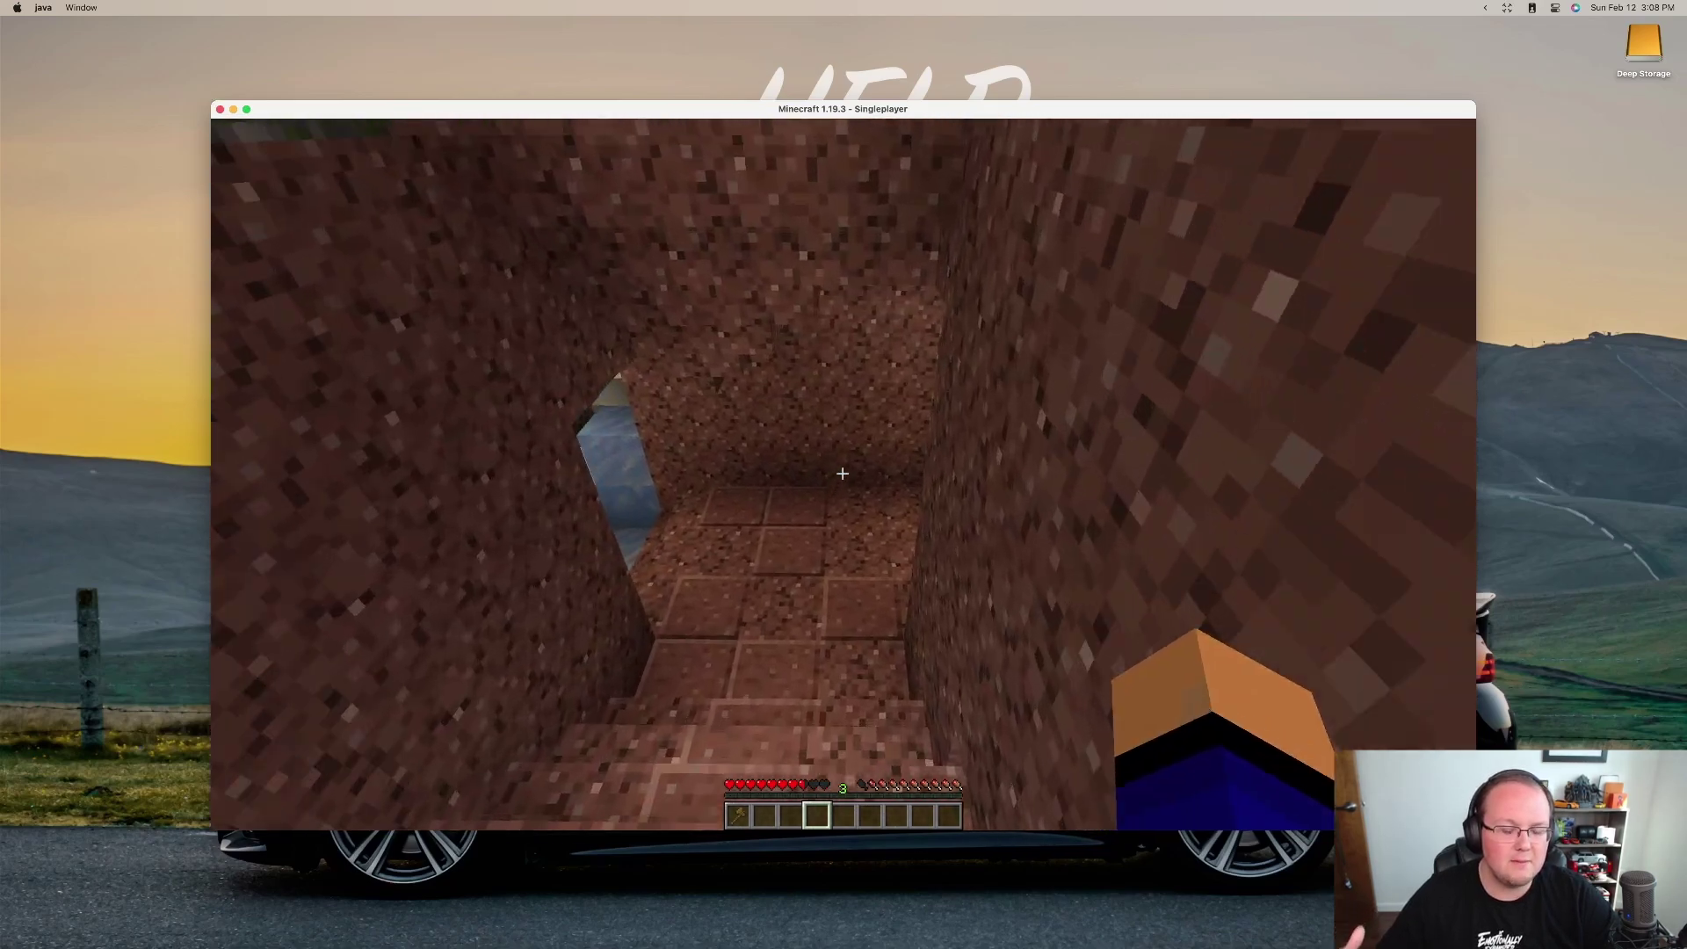
key("w")
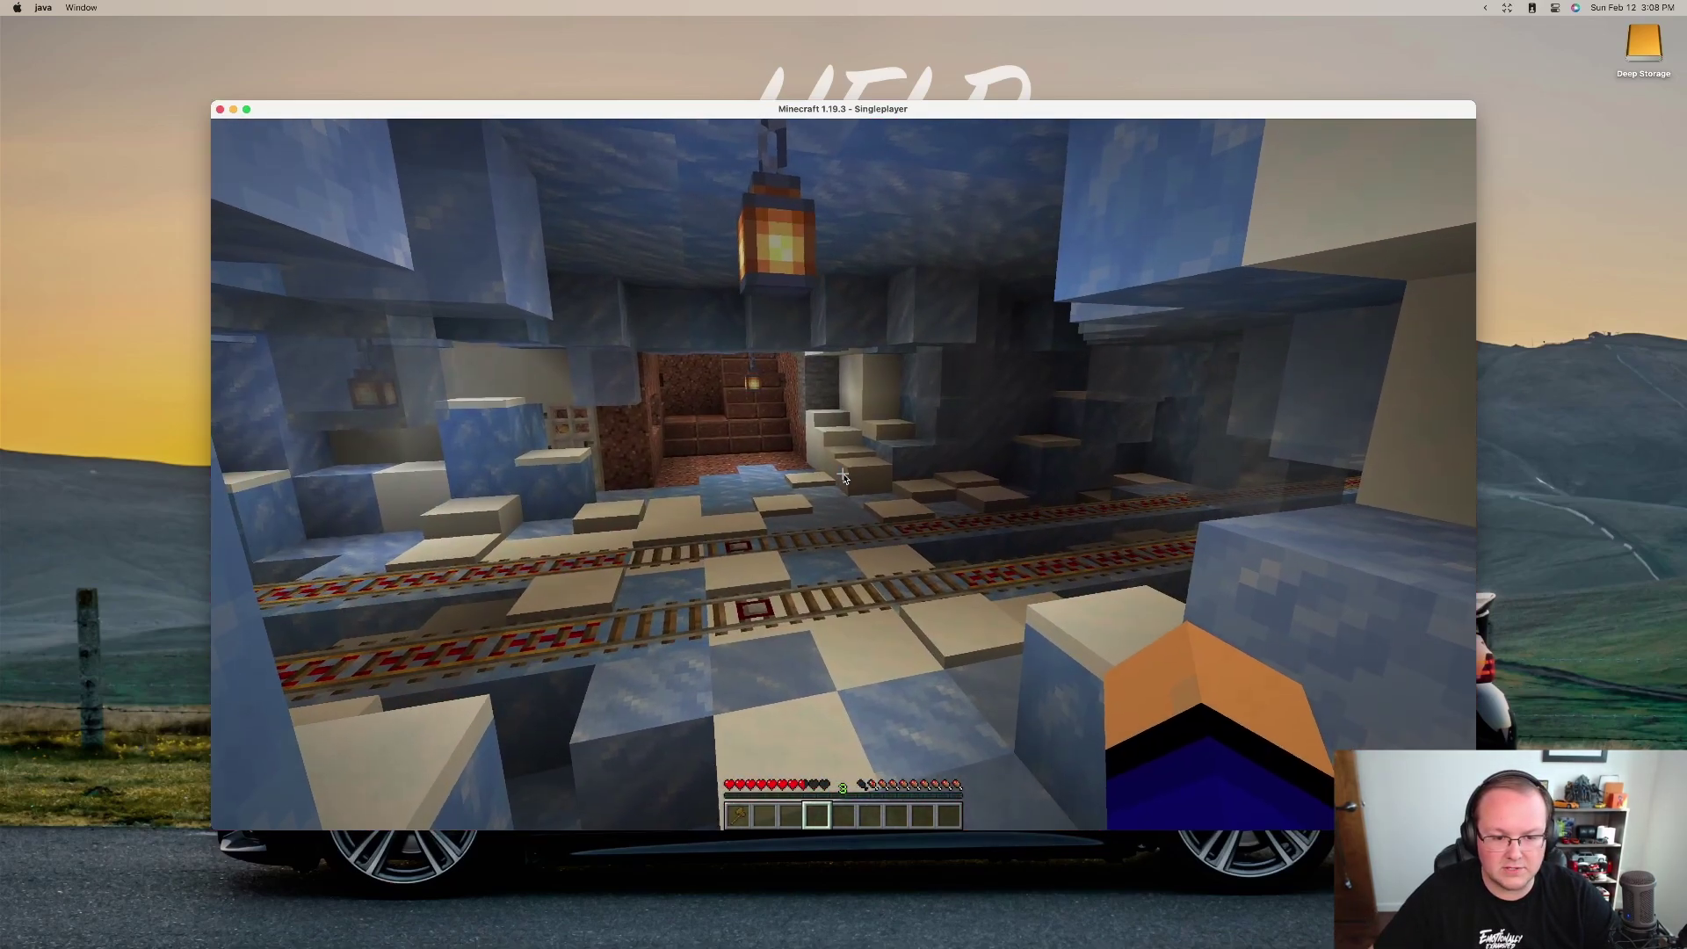
- Save and quit the current world, then start the Upwards world from Singleplayer
key("Escape")
left_click(833, 458)
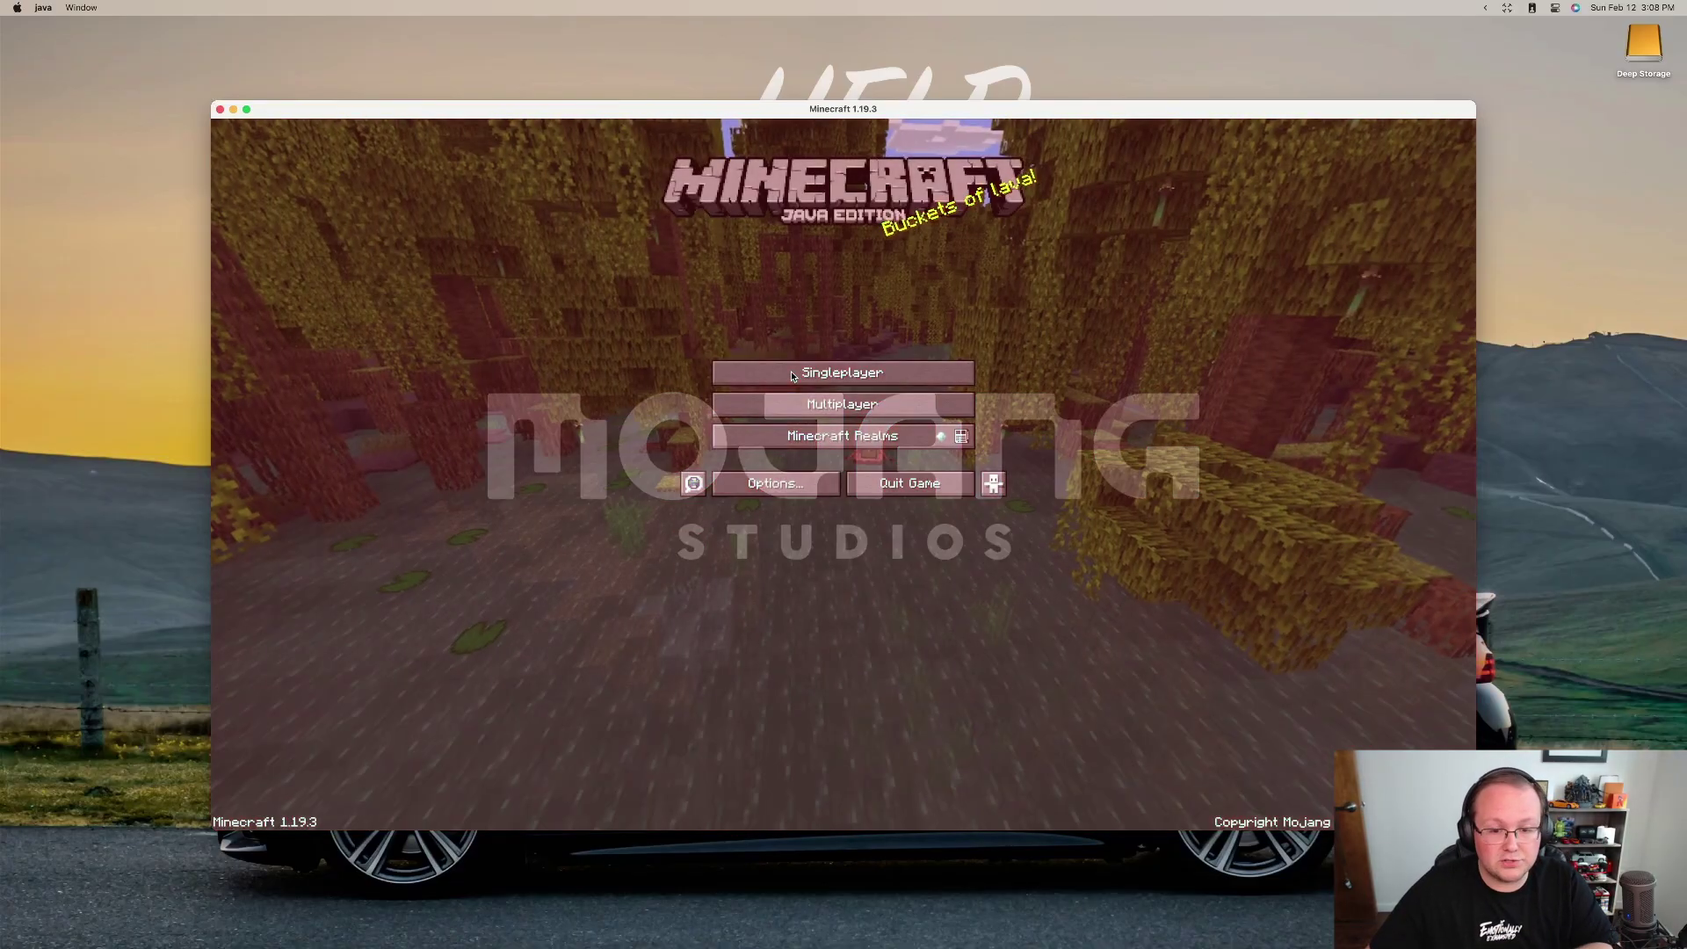
left_click(791, 373)
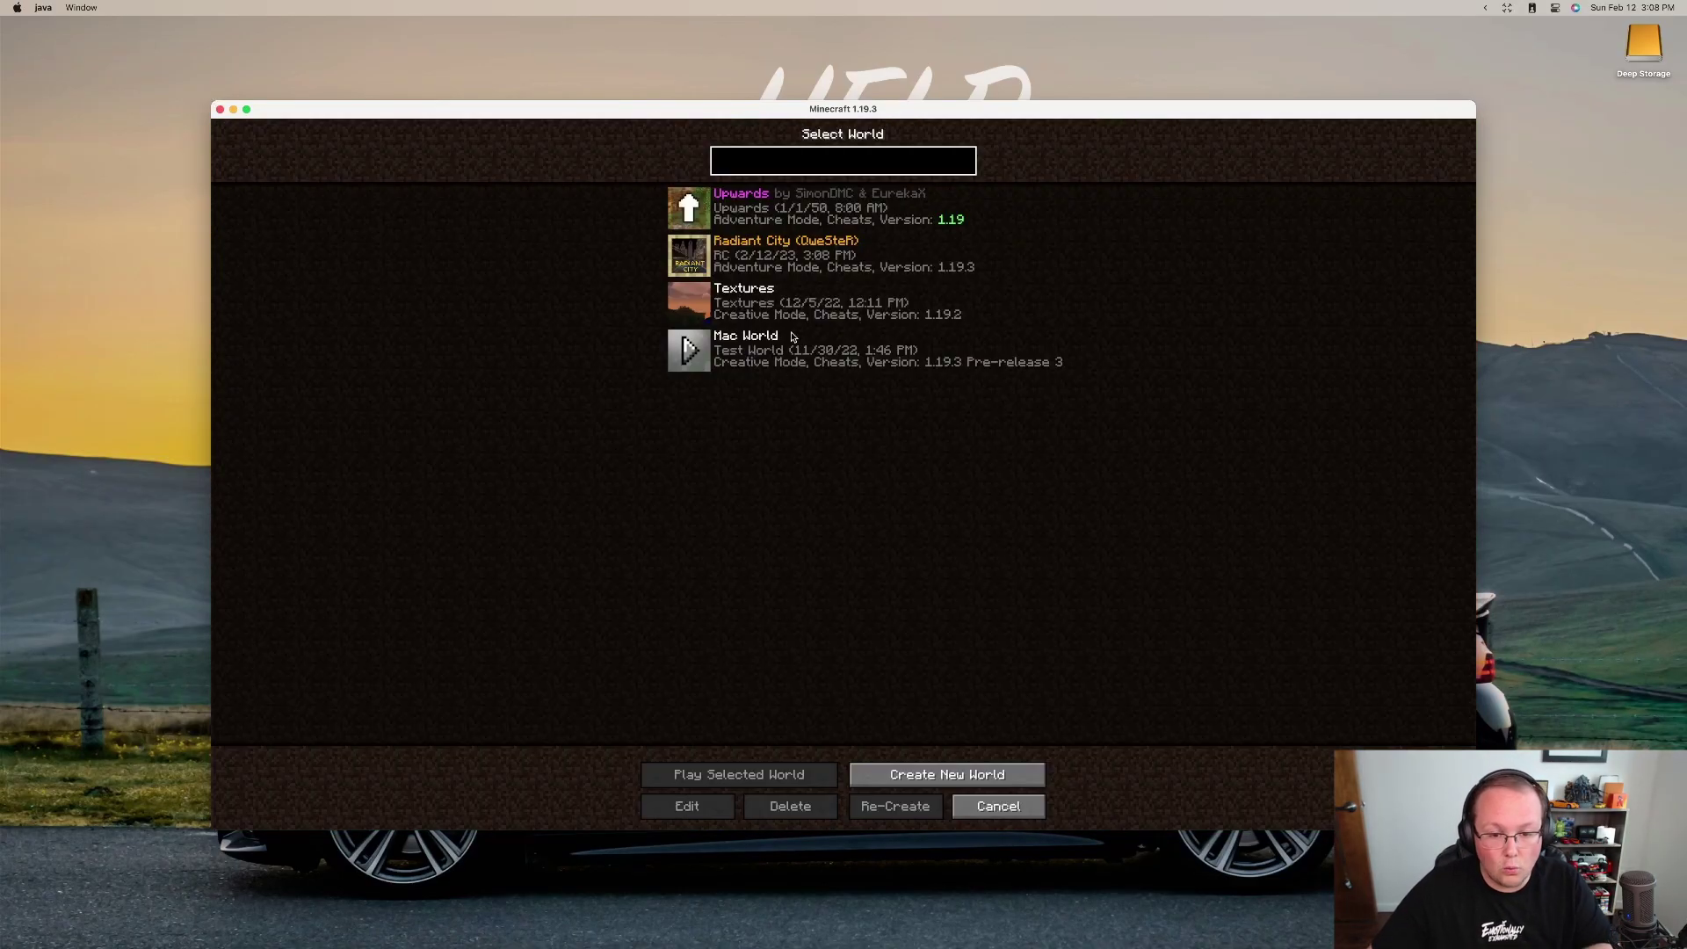
left_click(752, 219)
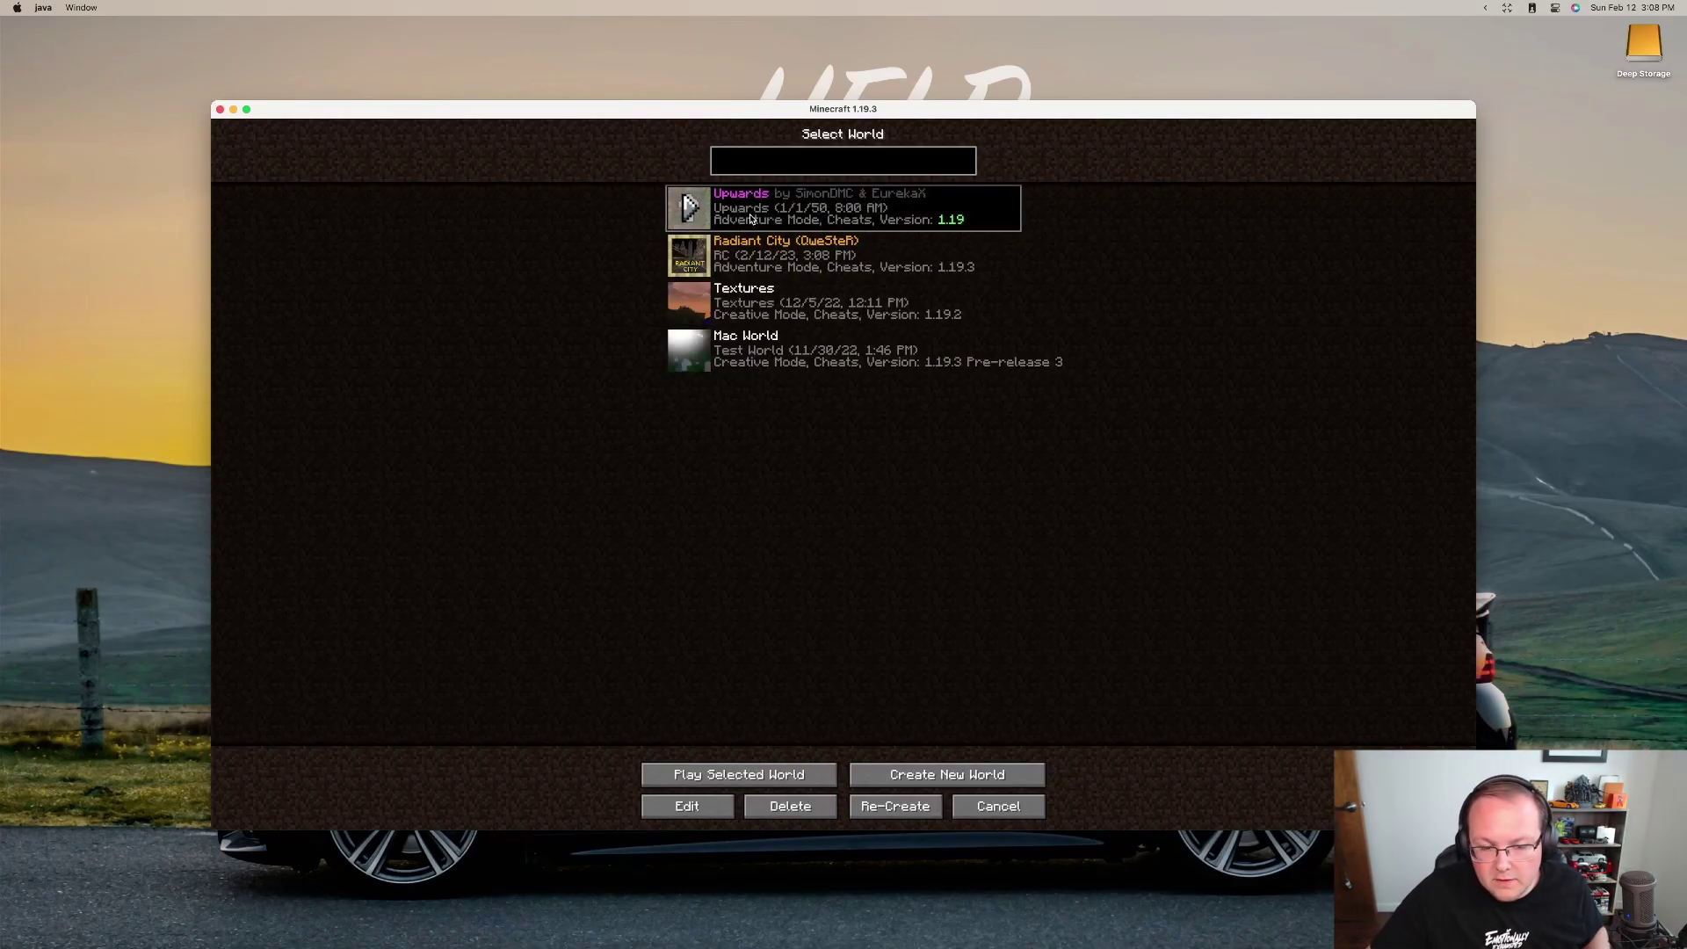
left_click(751, 219)
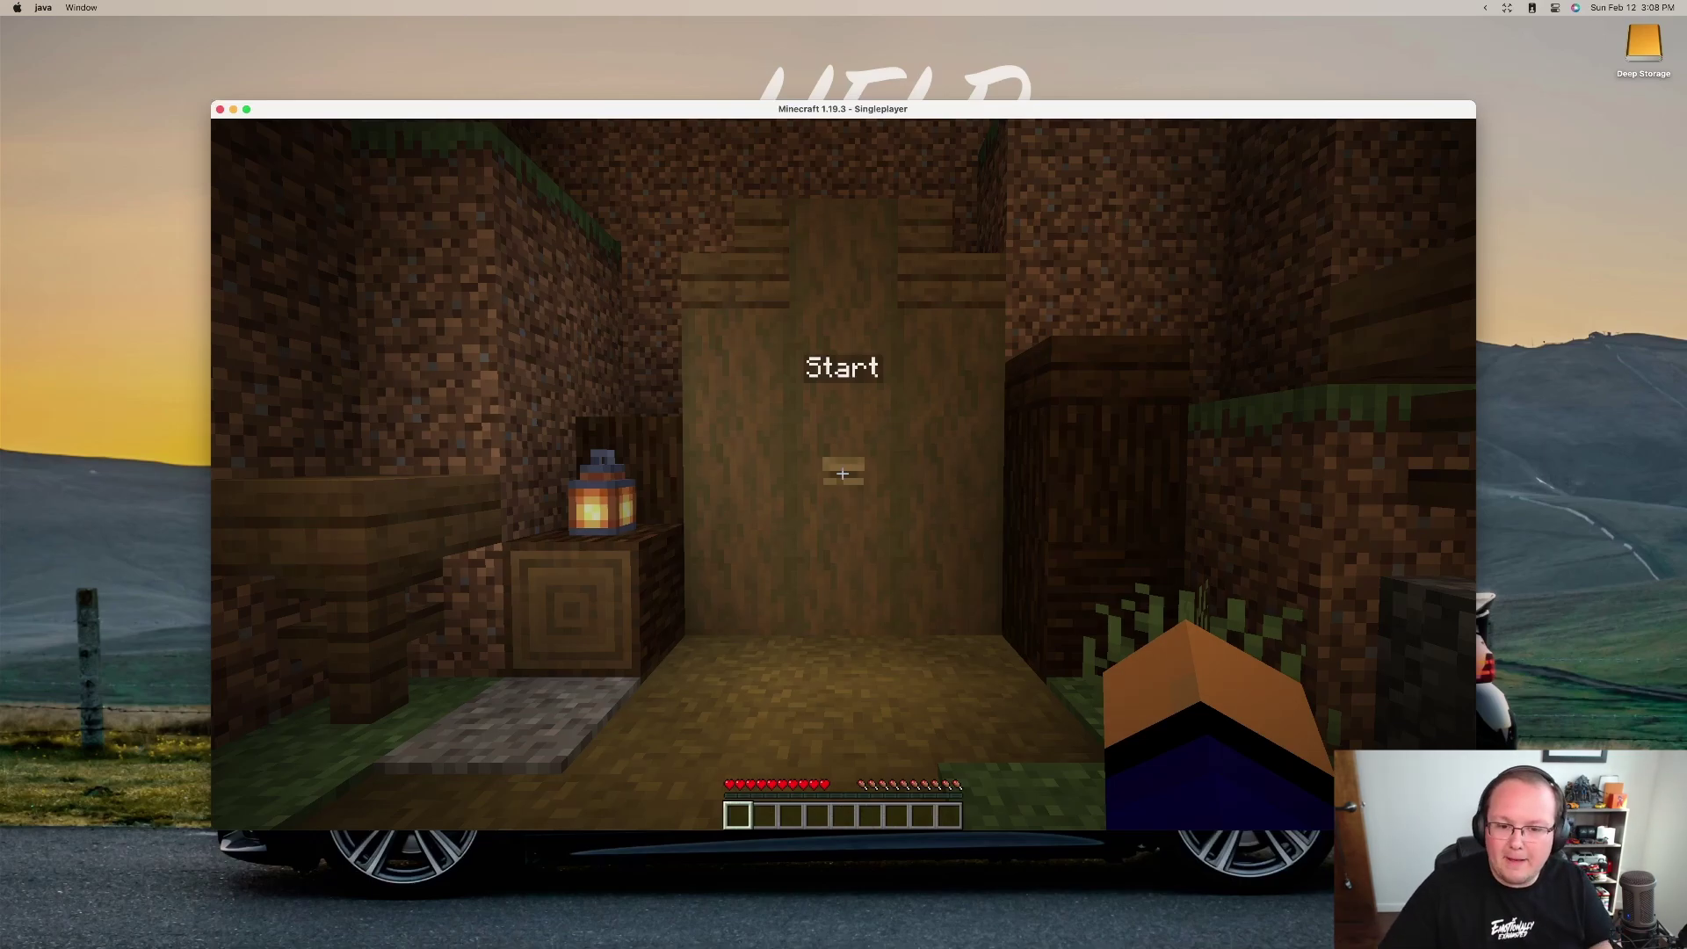
- Press the Start button, then the wooden button to teleport outside the Start room
key("w")
right_click(842, 474)
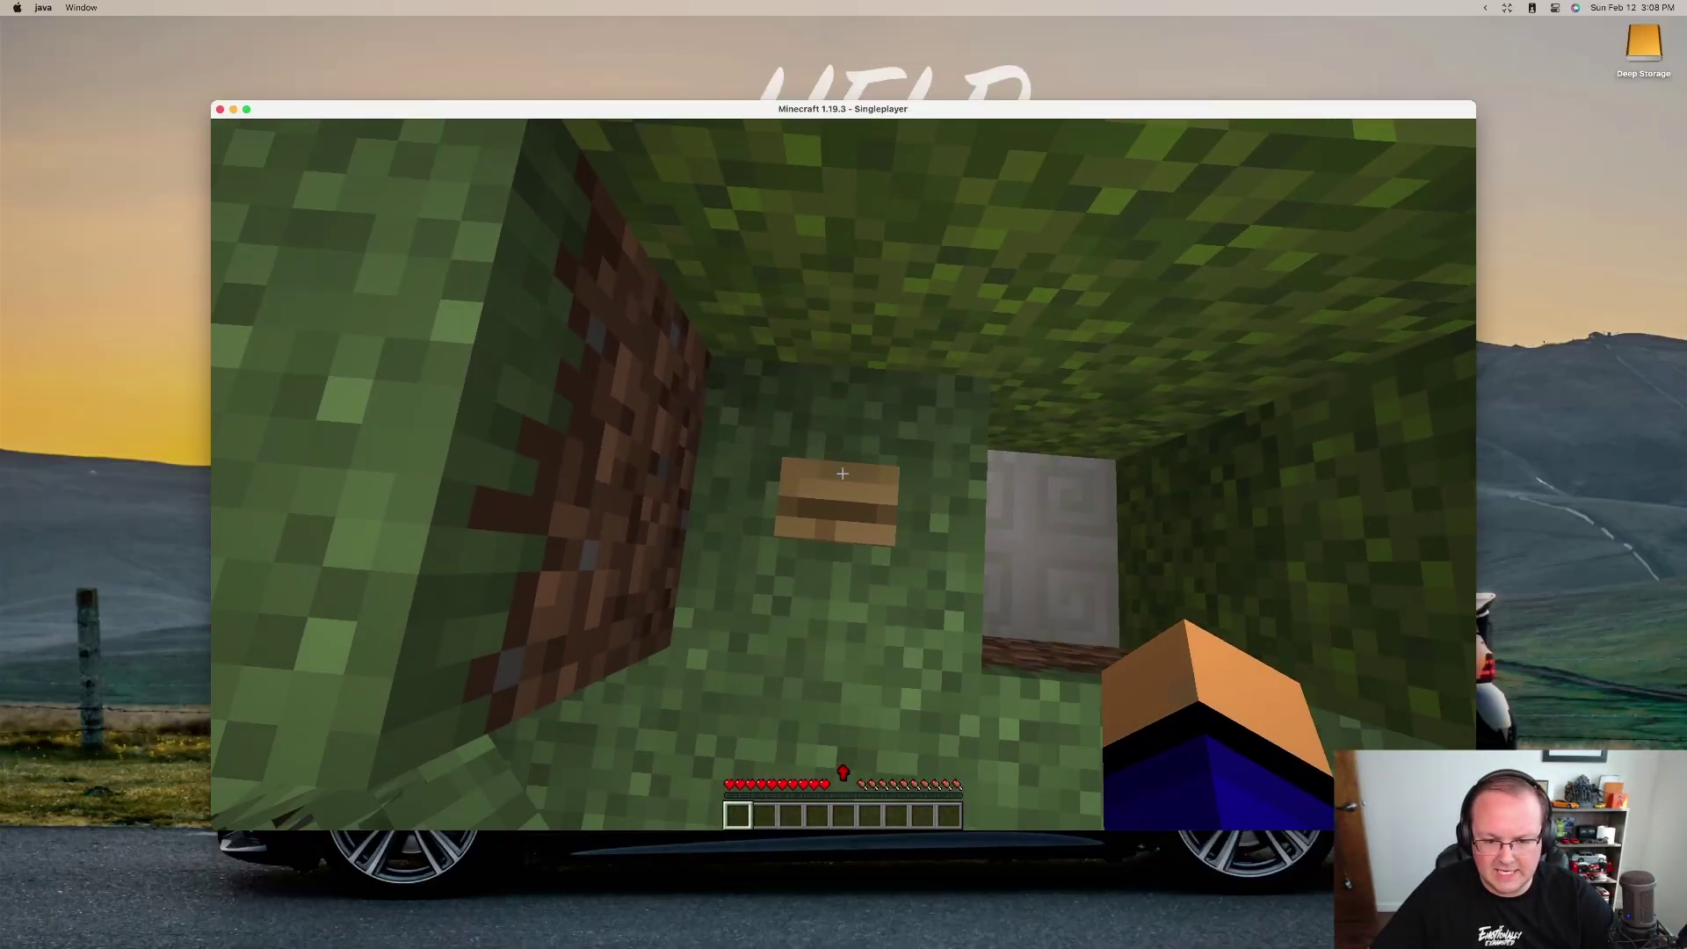
right_click(842, 474)
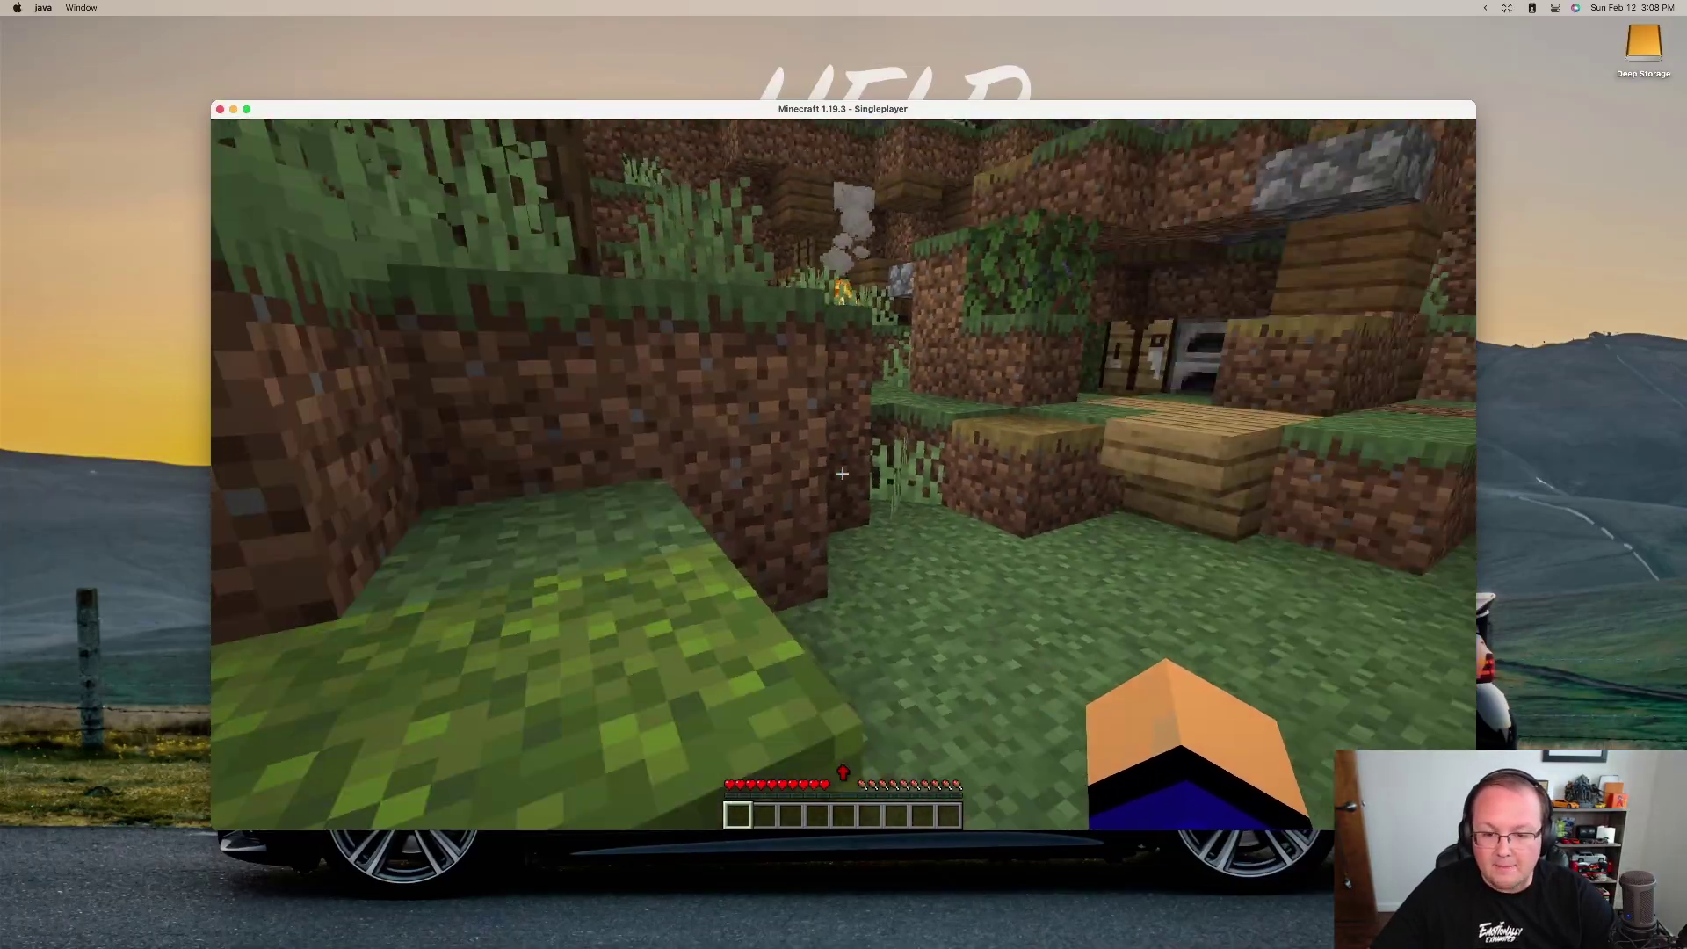
- Walk past the house into the nearby pit and back out onto the grass
key("w")
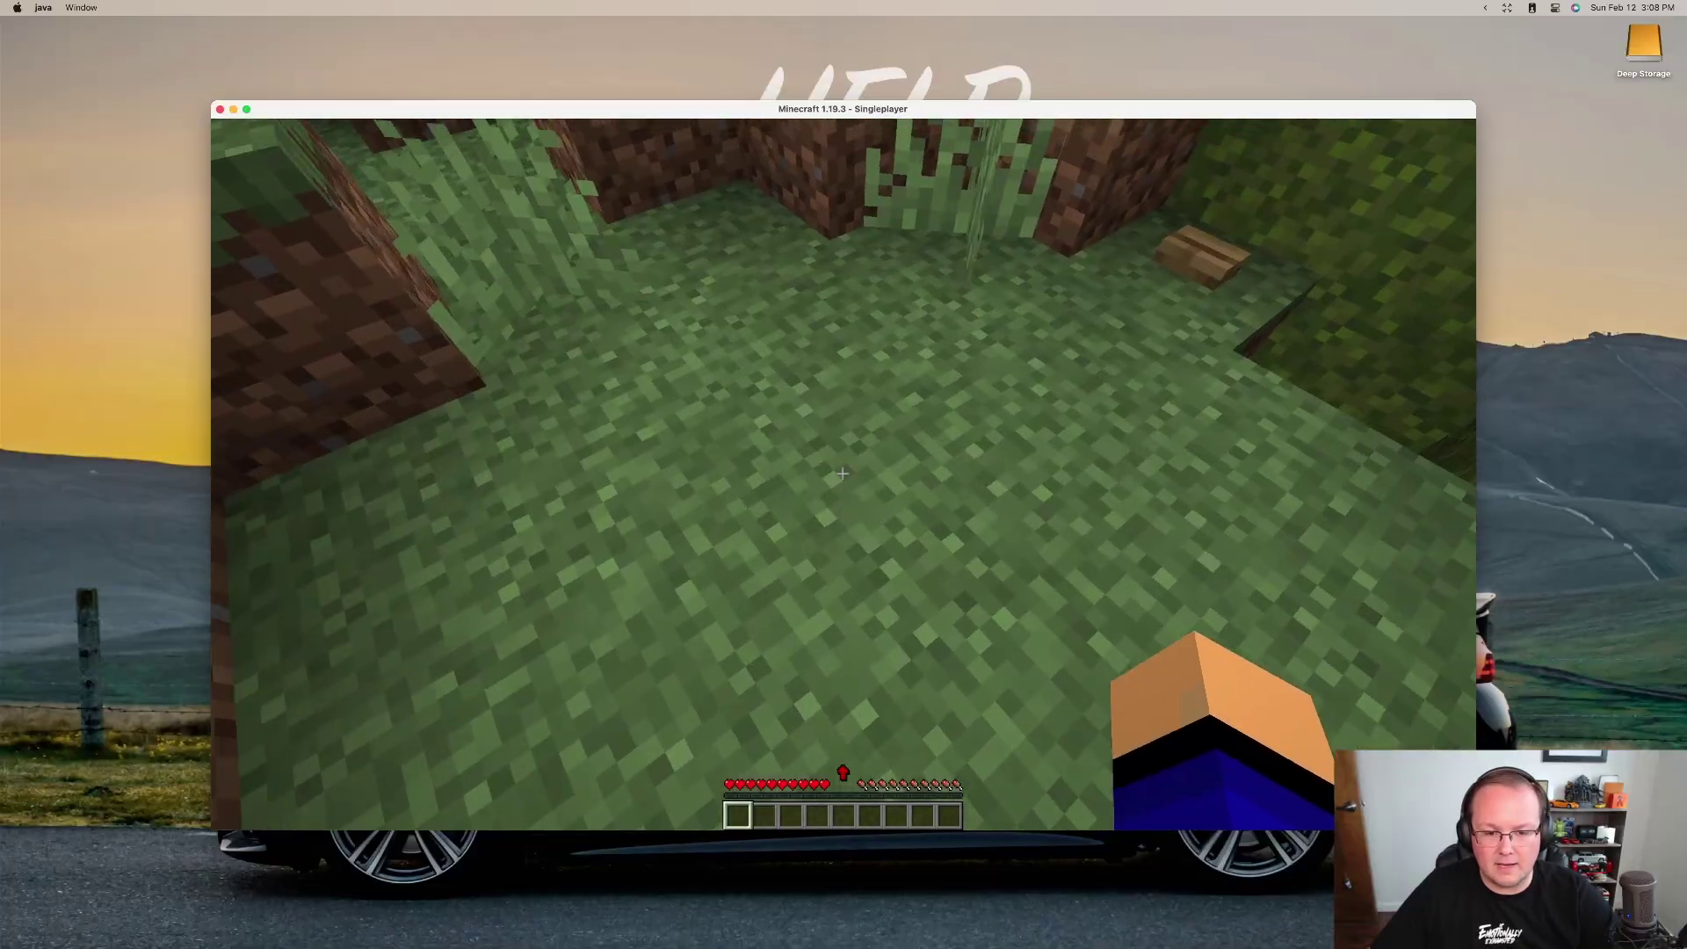
key("w")
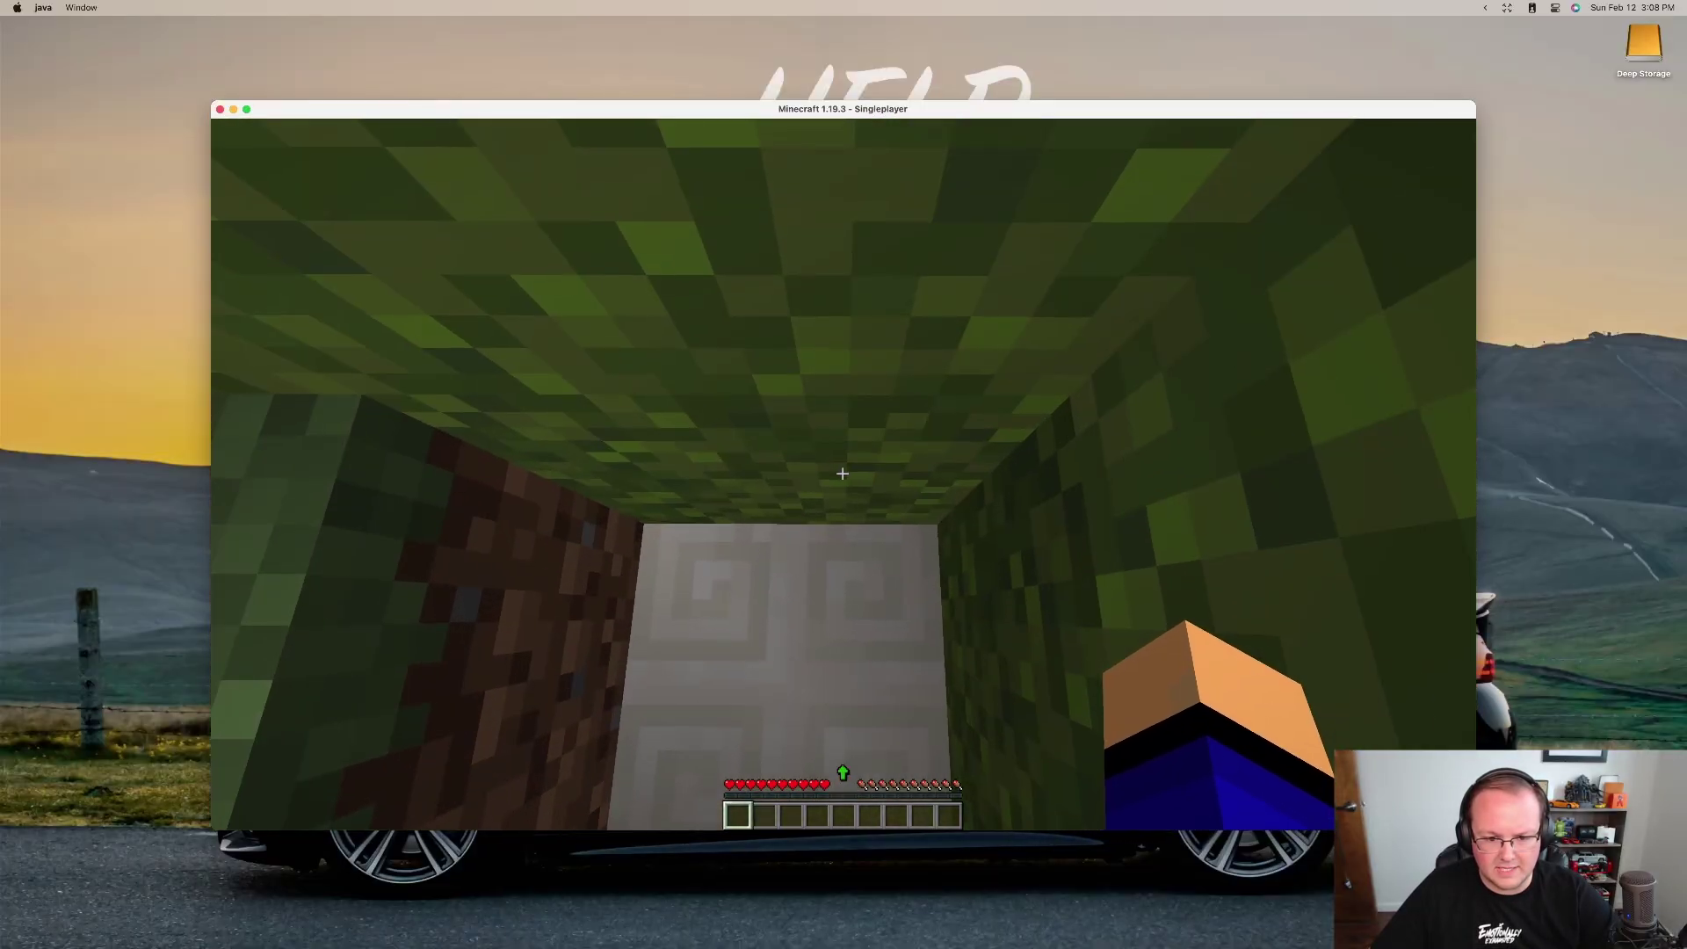
key("w")
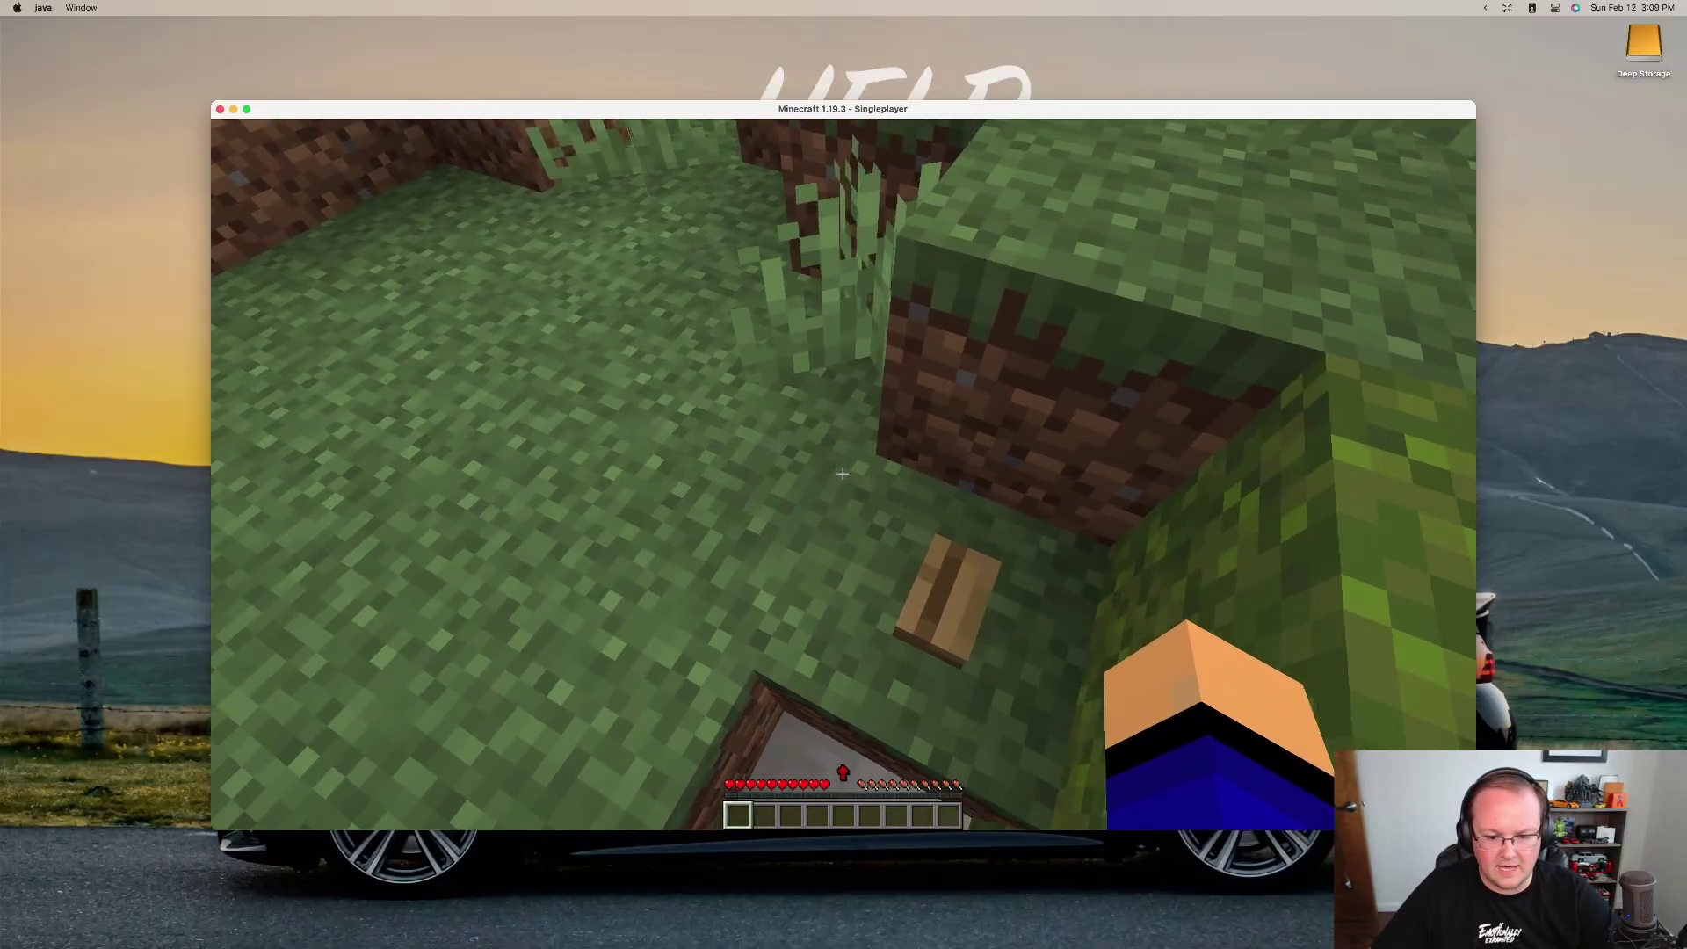